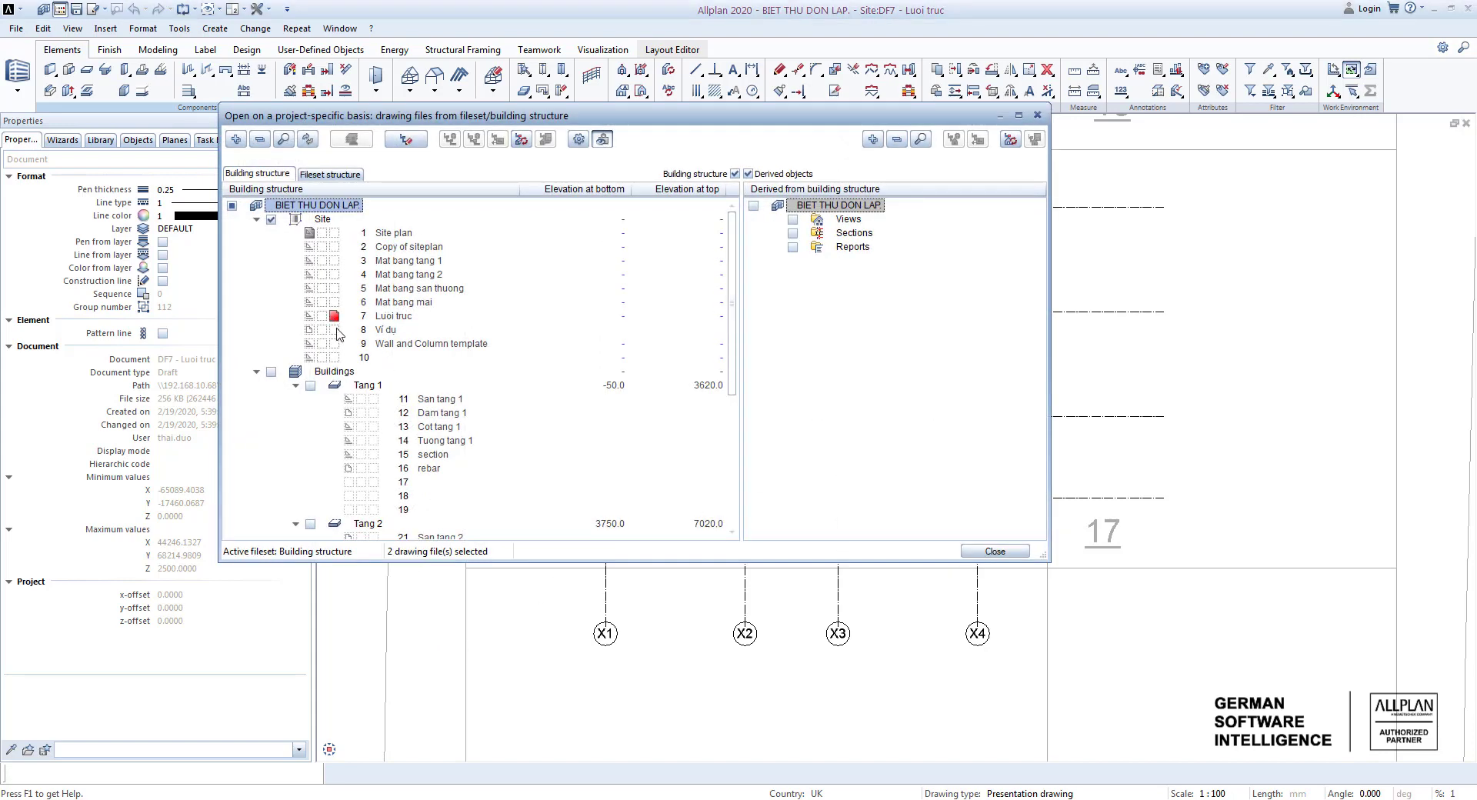
# Make drawing file 8, Ví du, current and open the wall properties with the layer thickness options.
pyautogui.doubleClick(365, 331)
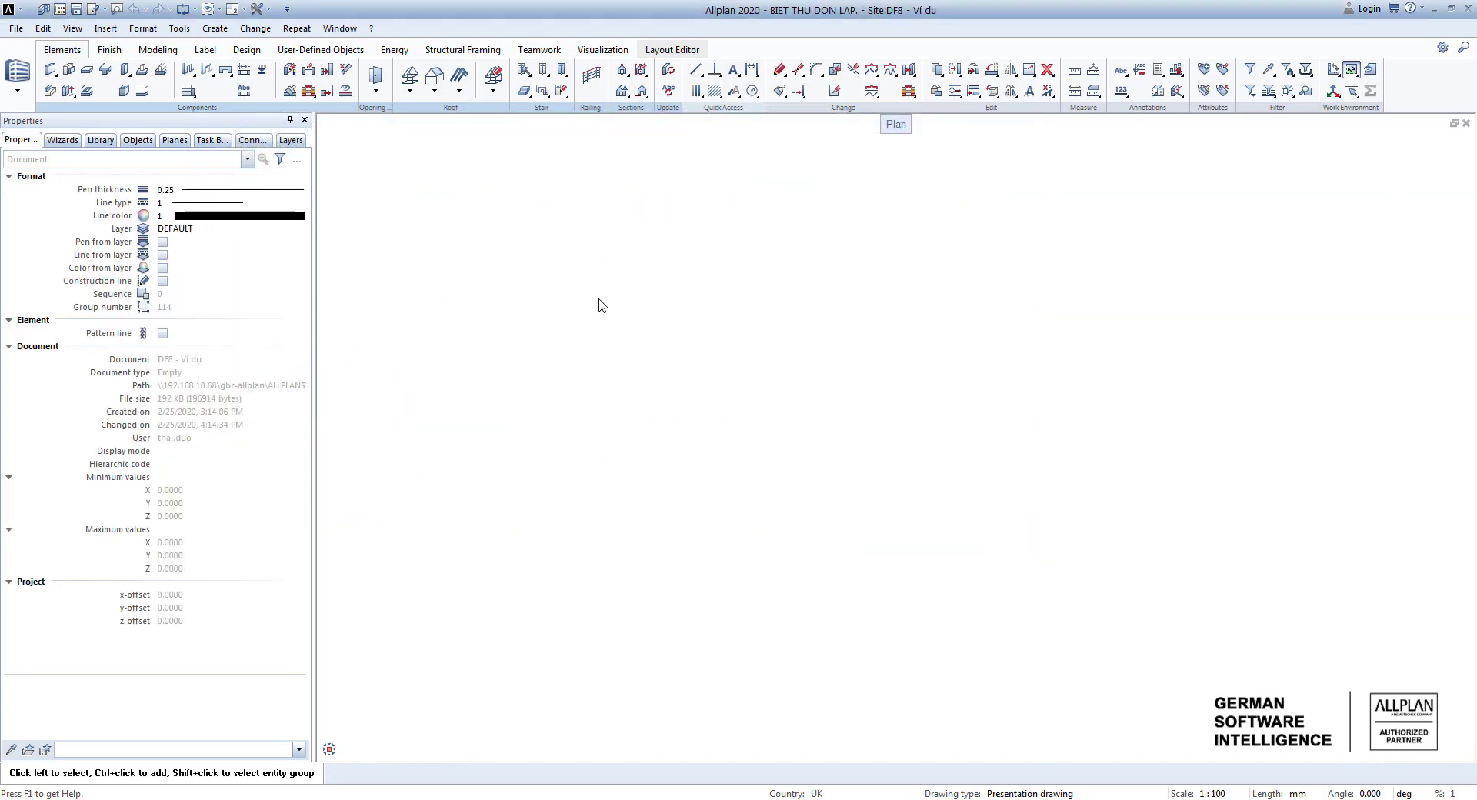
pyautogui.click(50, 70)
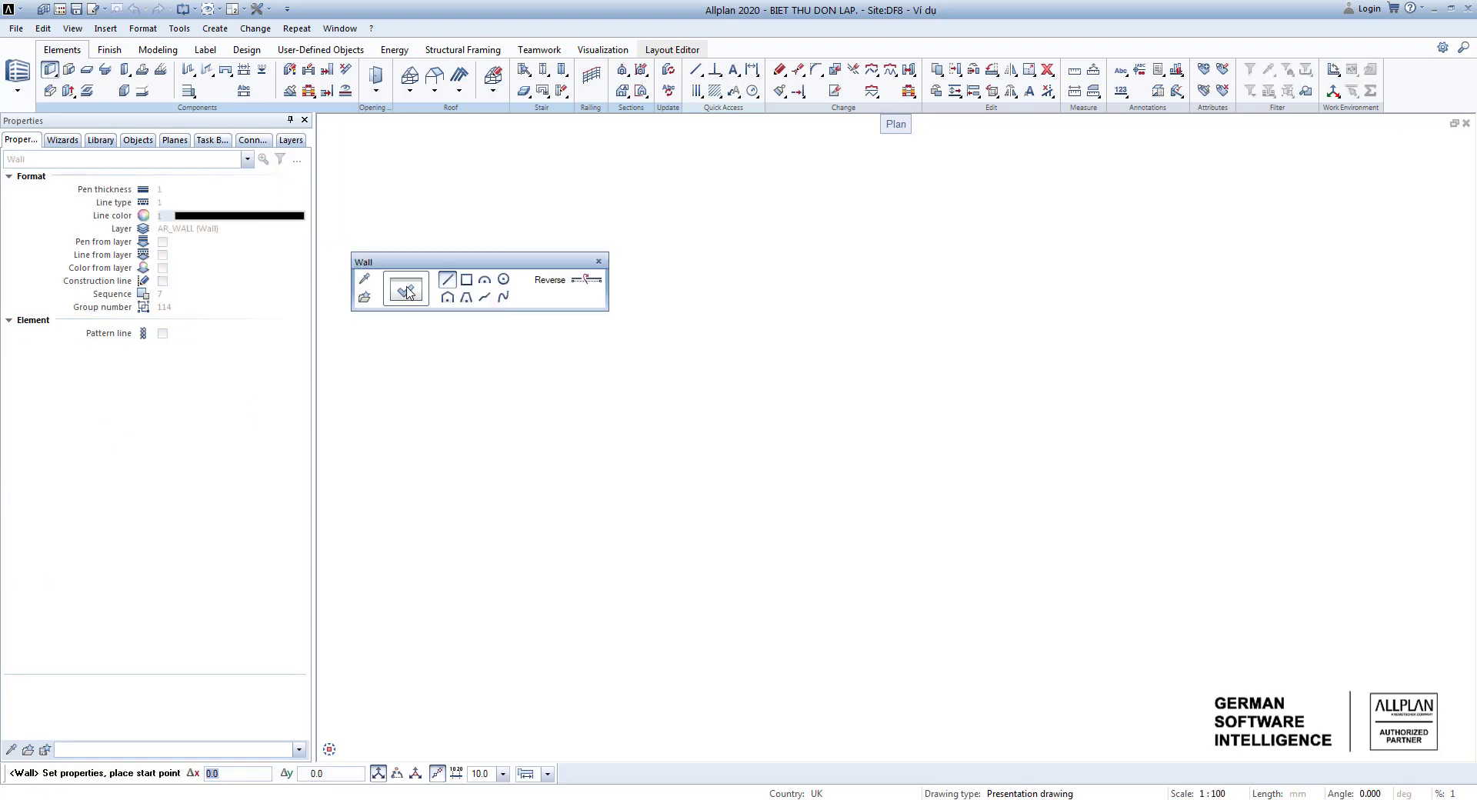
pyautogui.click(408, 291)
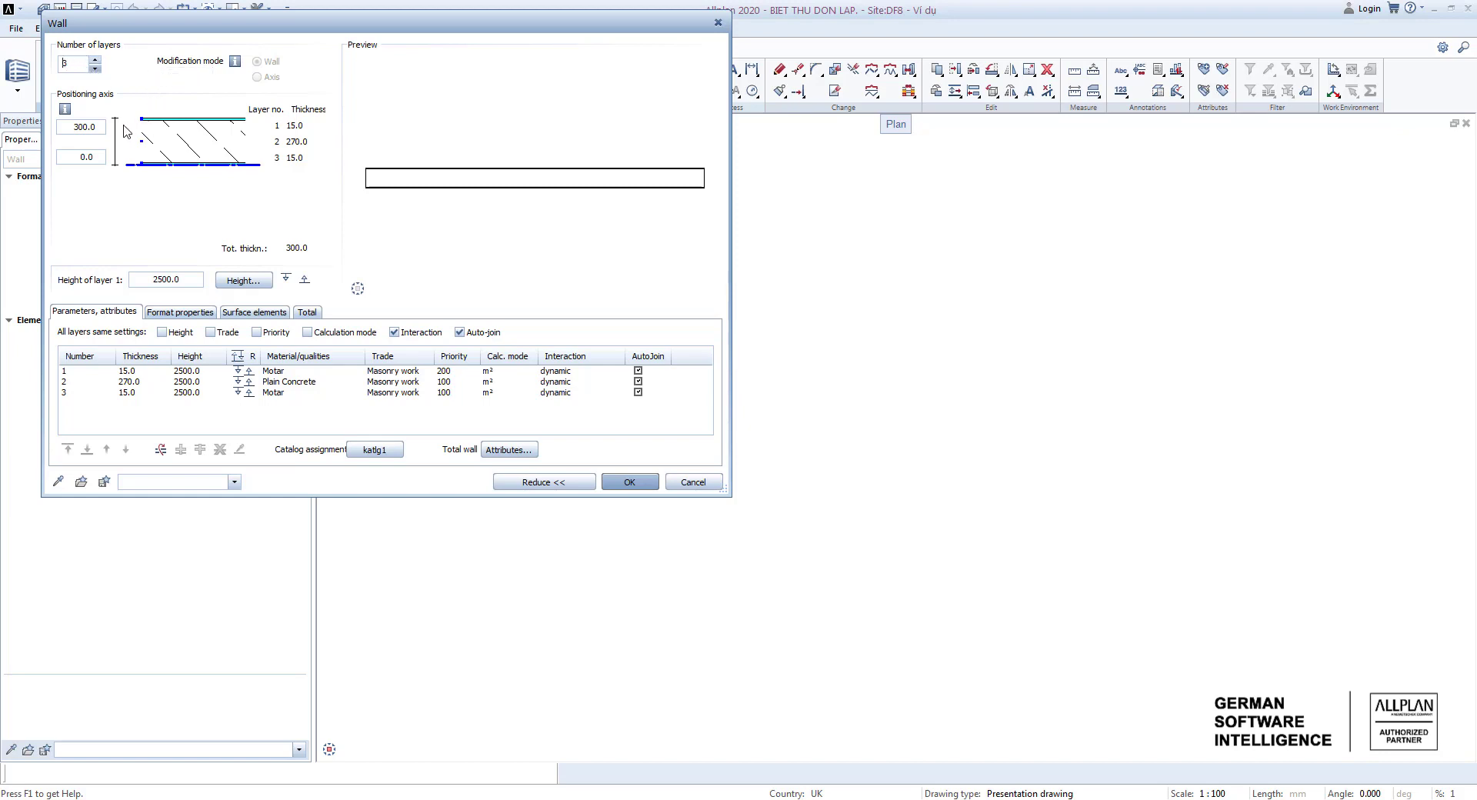
pyautogui.click(302, 130)
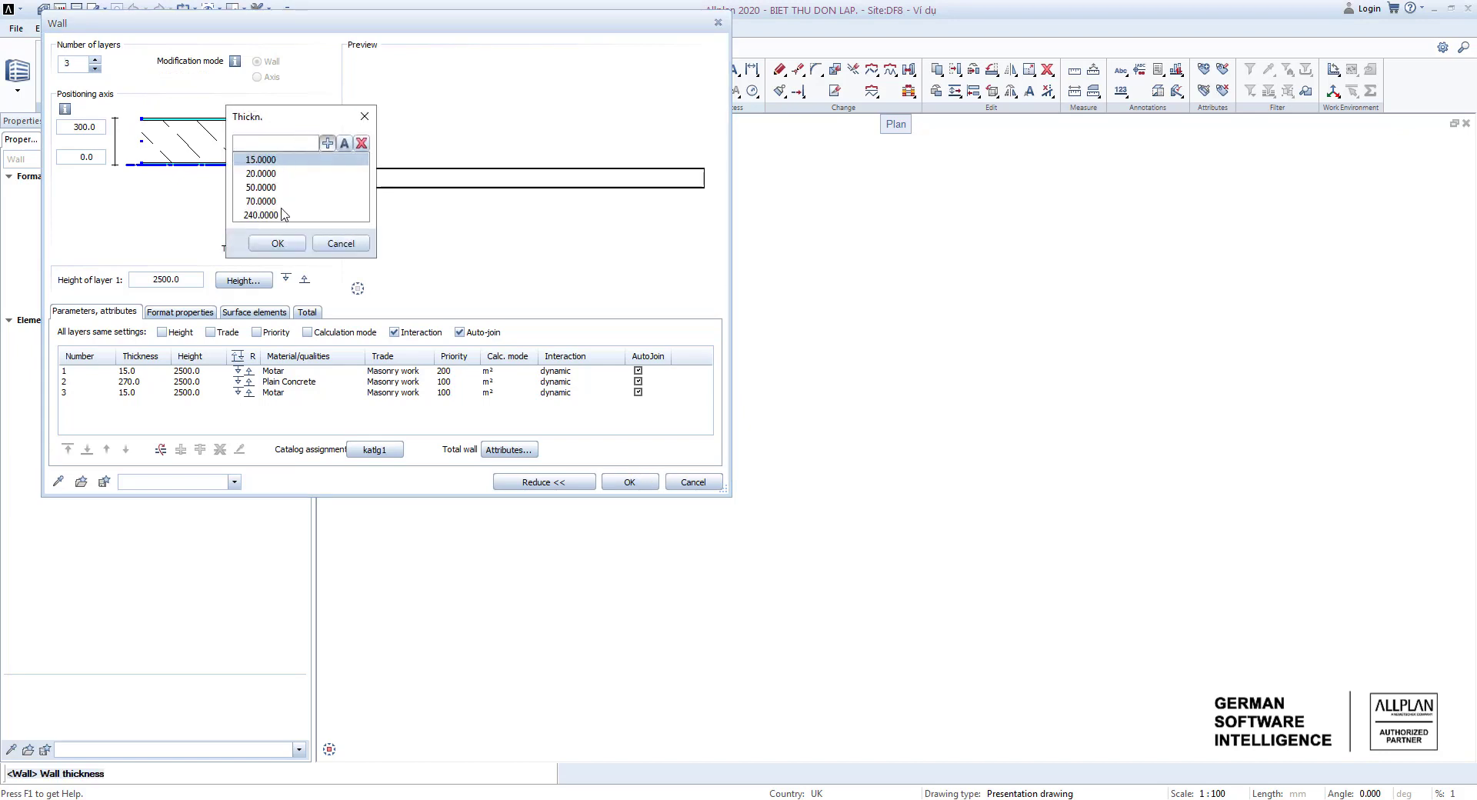
pyautogui.click(364, 116)
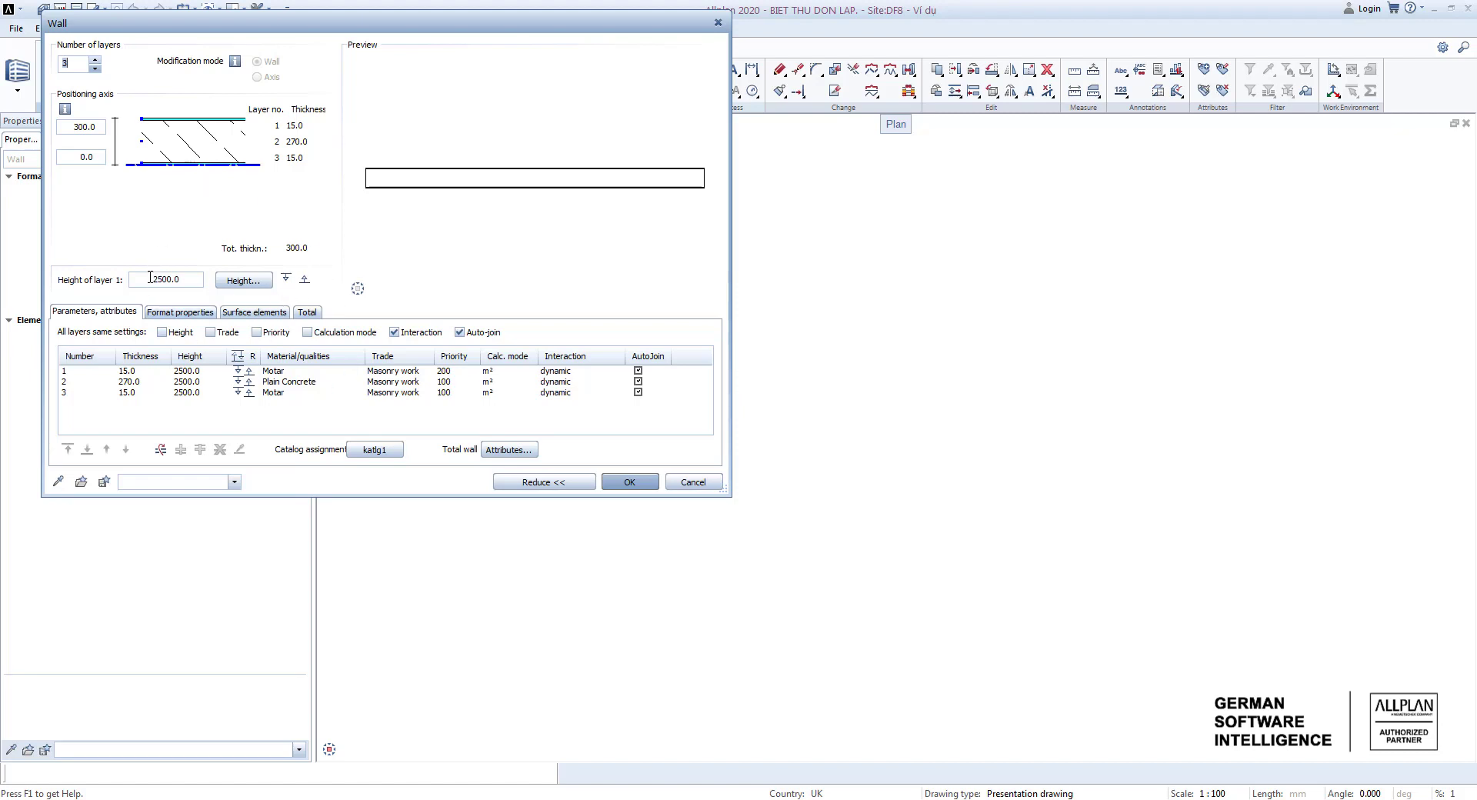
# Apply the same height to all wall layers, defining the bottom level by a component height of 1000 mm.
pyautogui.click(163, 334)
pyautogui.click(239, 373)
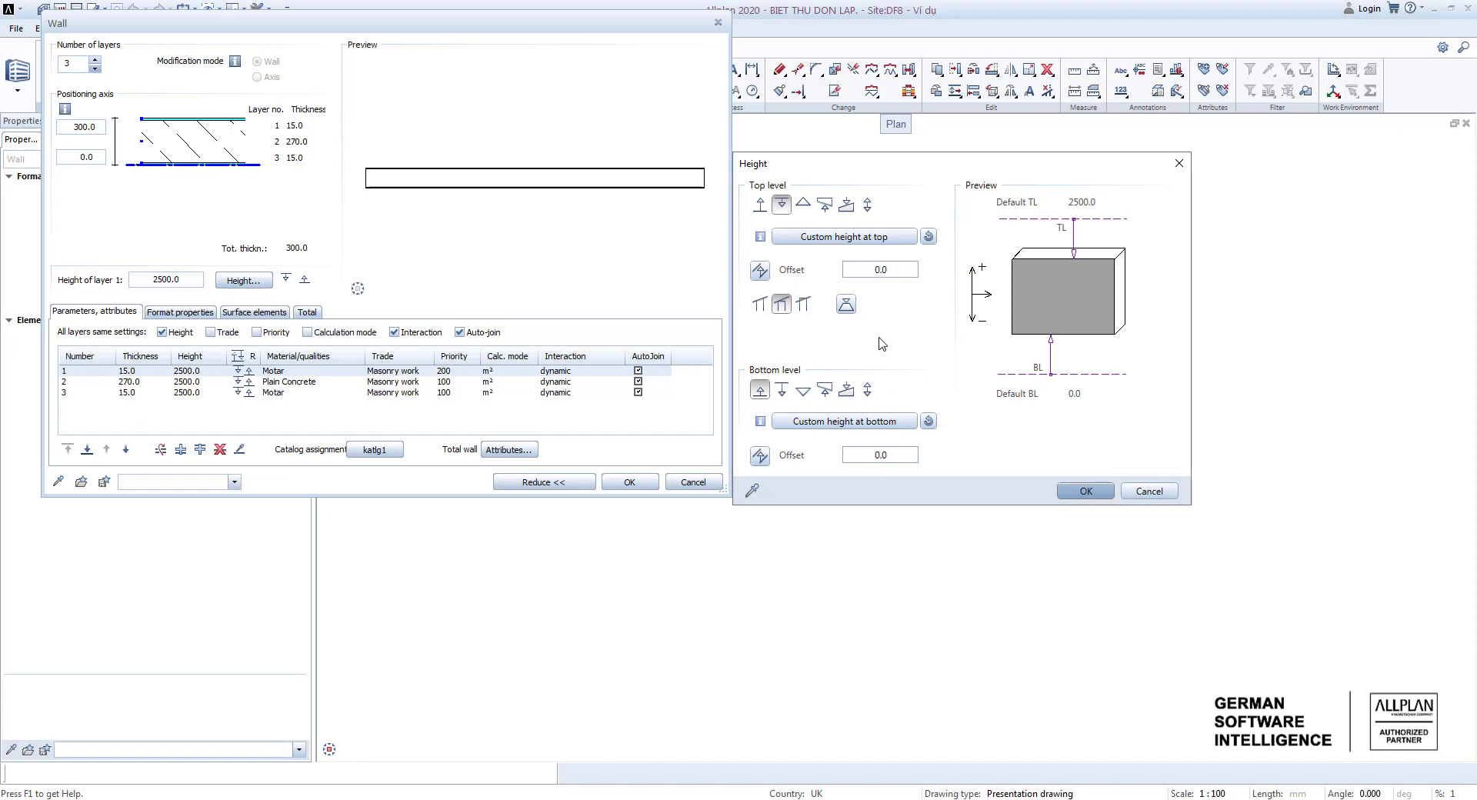
pyautogui.click(805, 211)
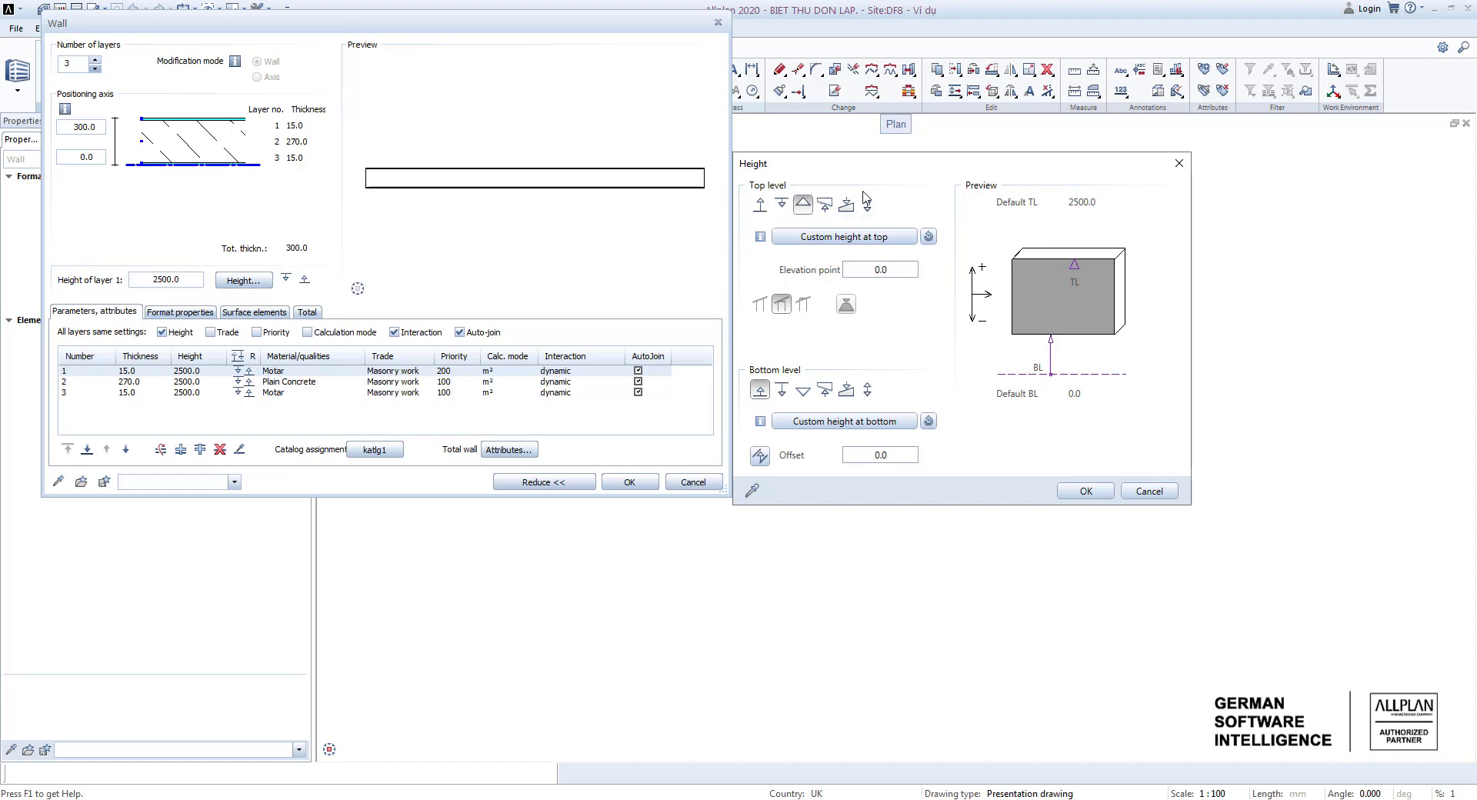
pyautogui.click(781, 205)
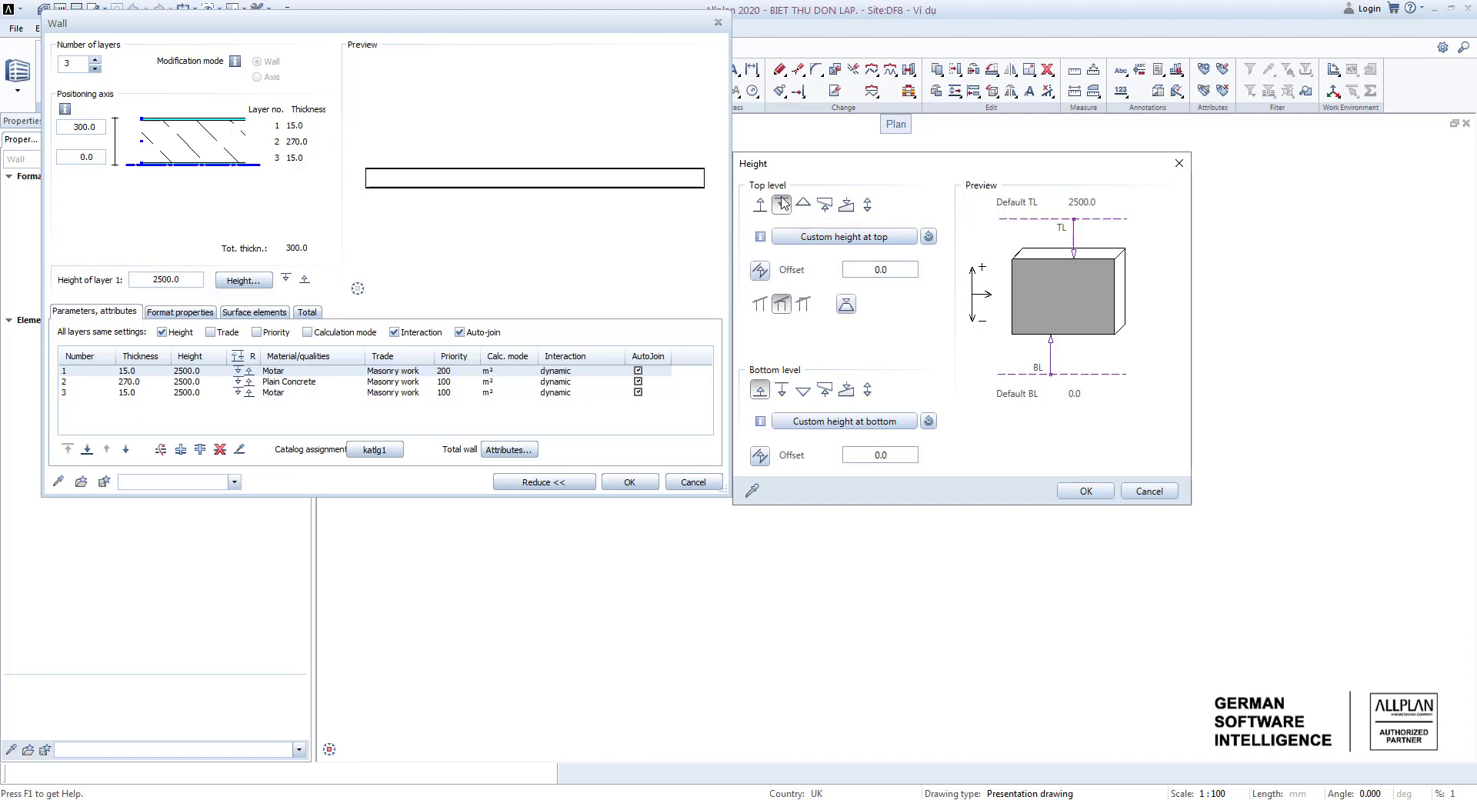
pyautogui.click(893, 269)
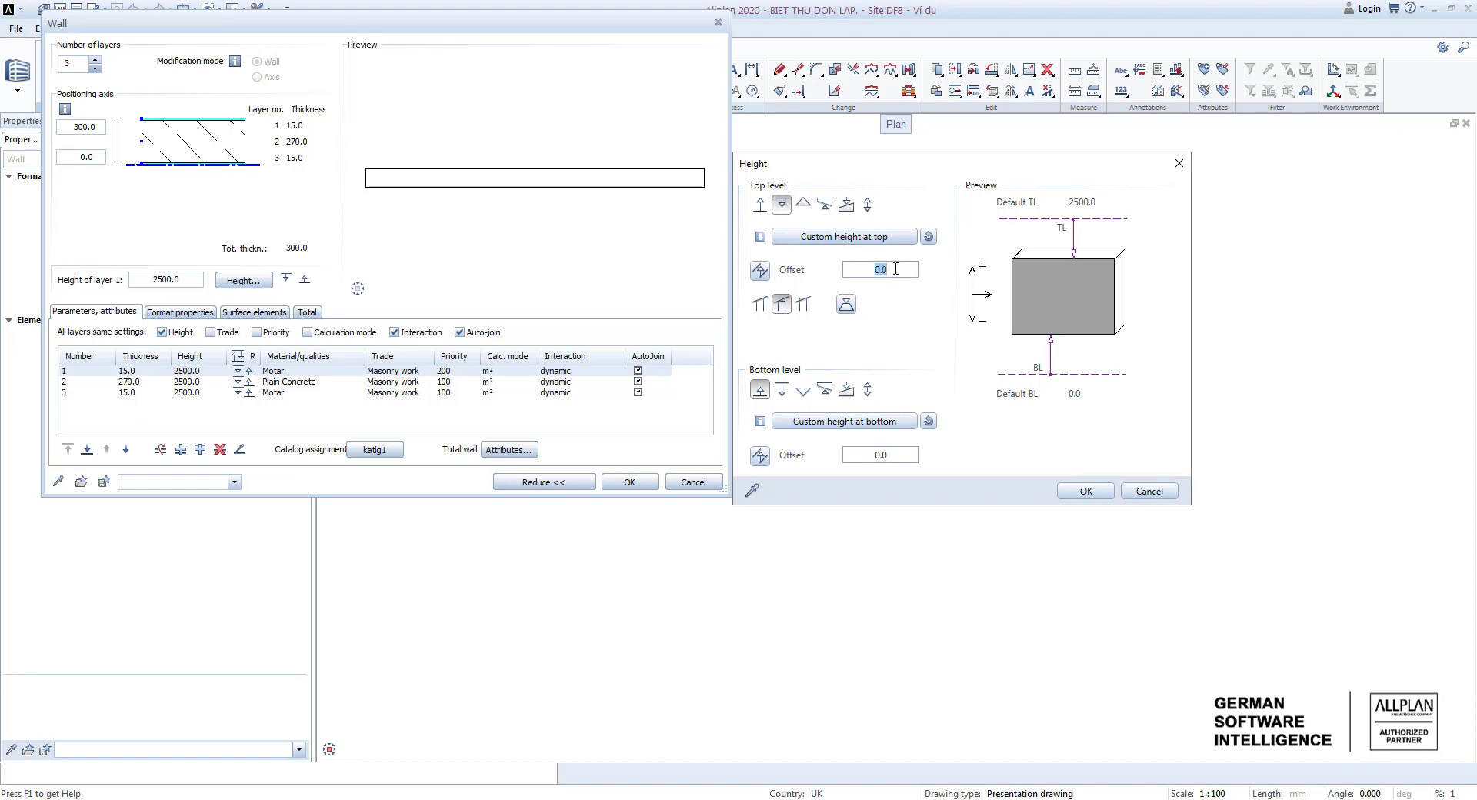
pyautogui.click(889, 455)
pyautogui.click(867, 389)
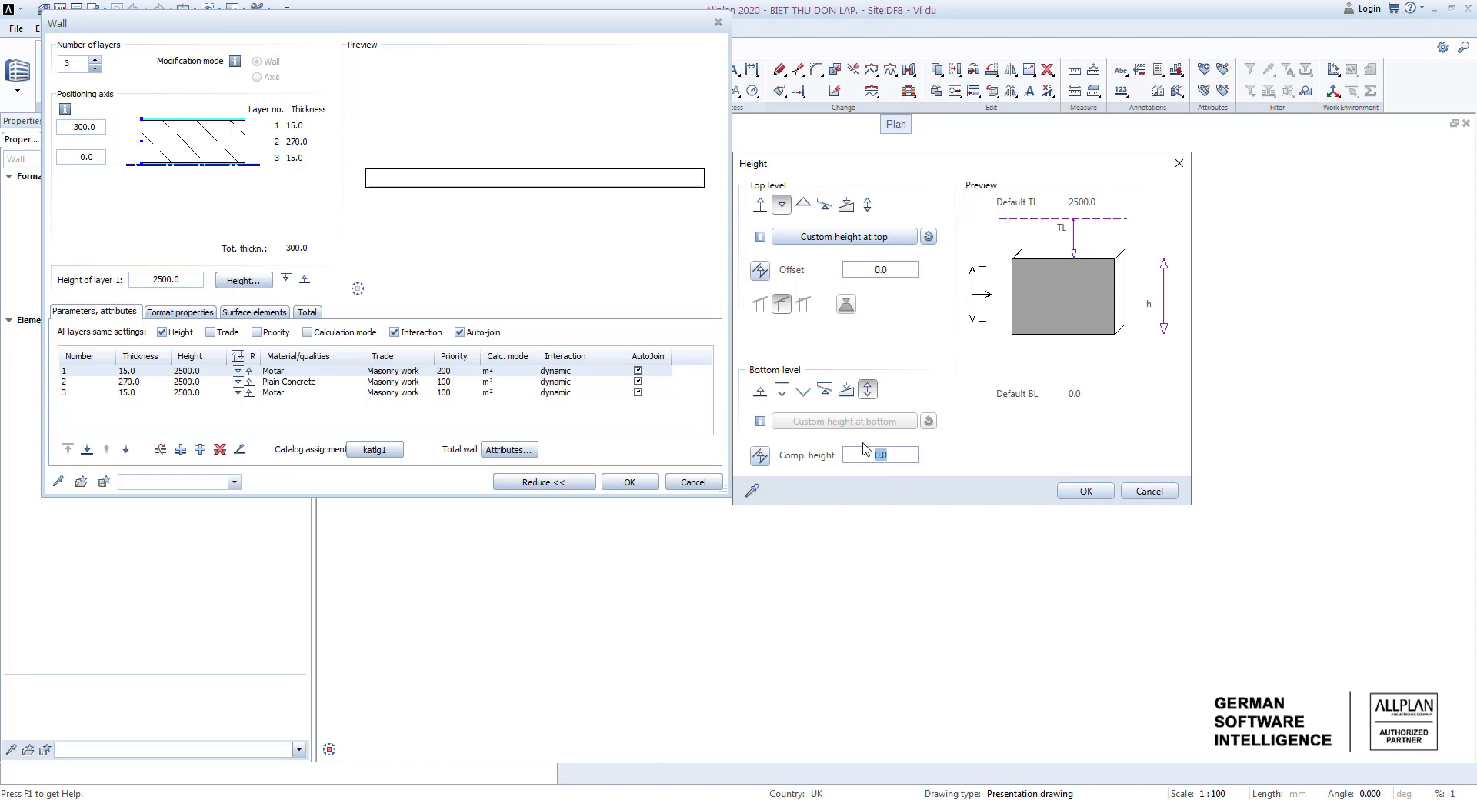
pyautogui.write('1000')
pyautogui.click(1085, 491)
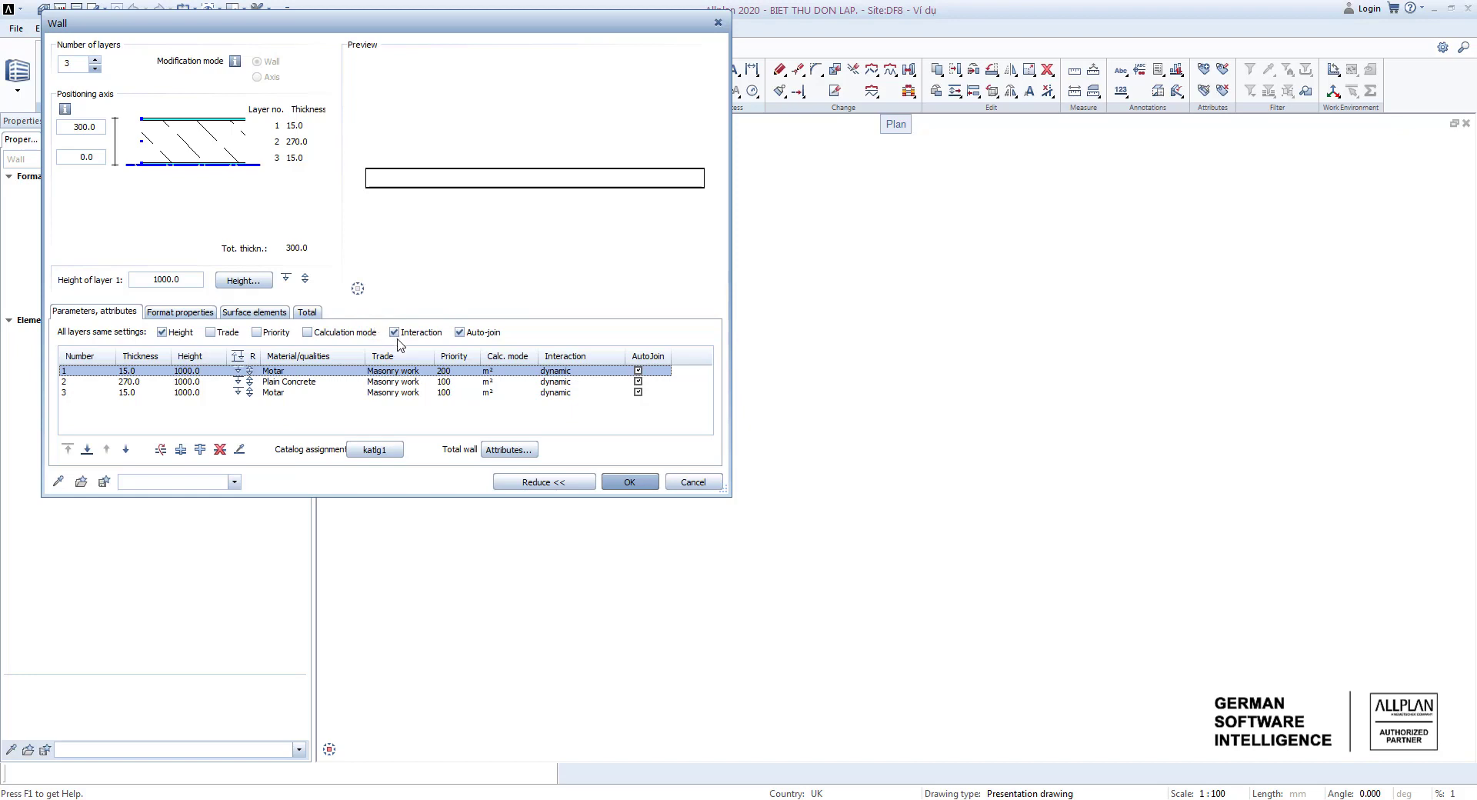
# Review the material and trade choices for wall layer 1, keeping Motar and Masonry work.
pyautogui.click(298, 373)
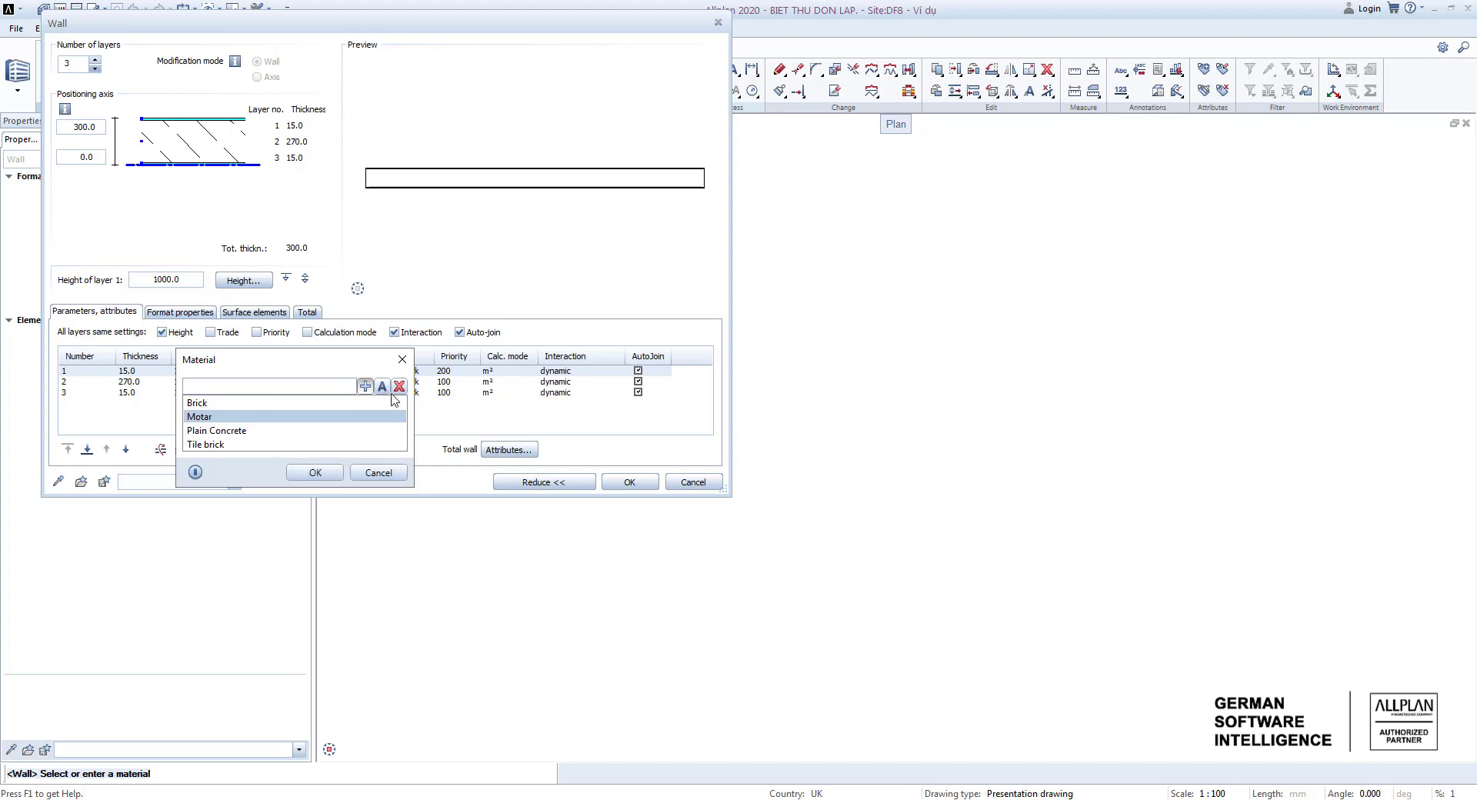
pyautogui.click(314, 470)
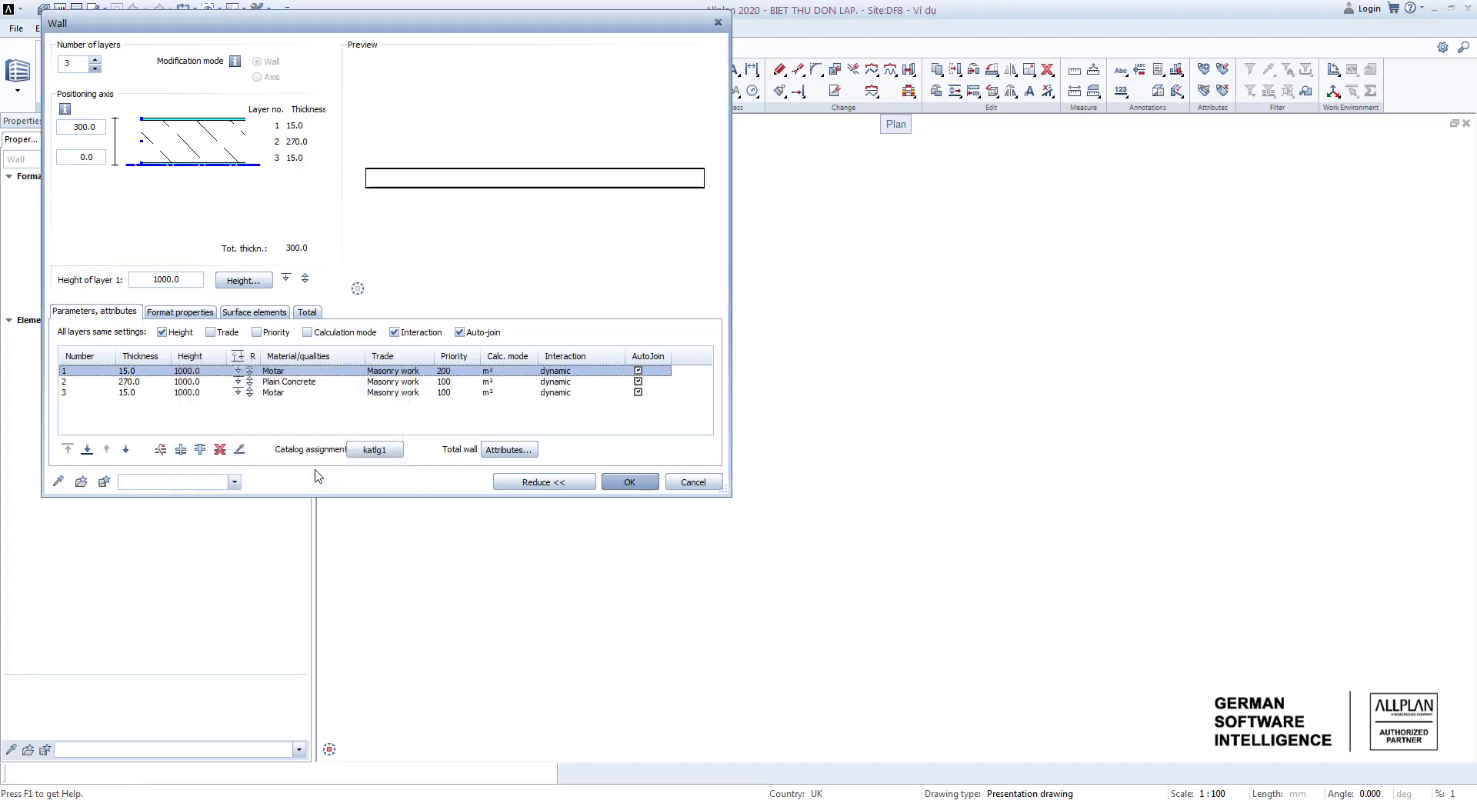
pyautogui.click(389, 371)
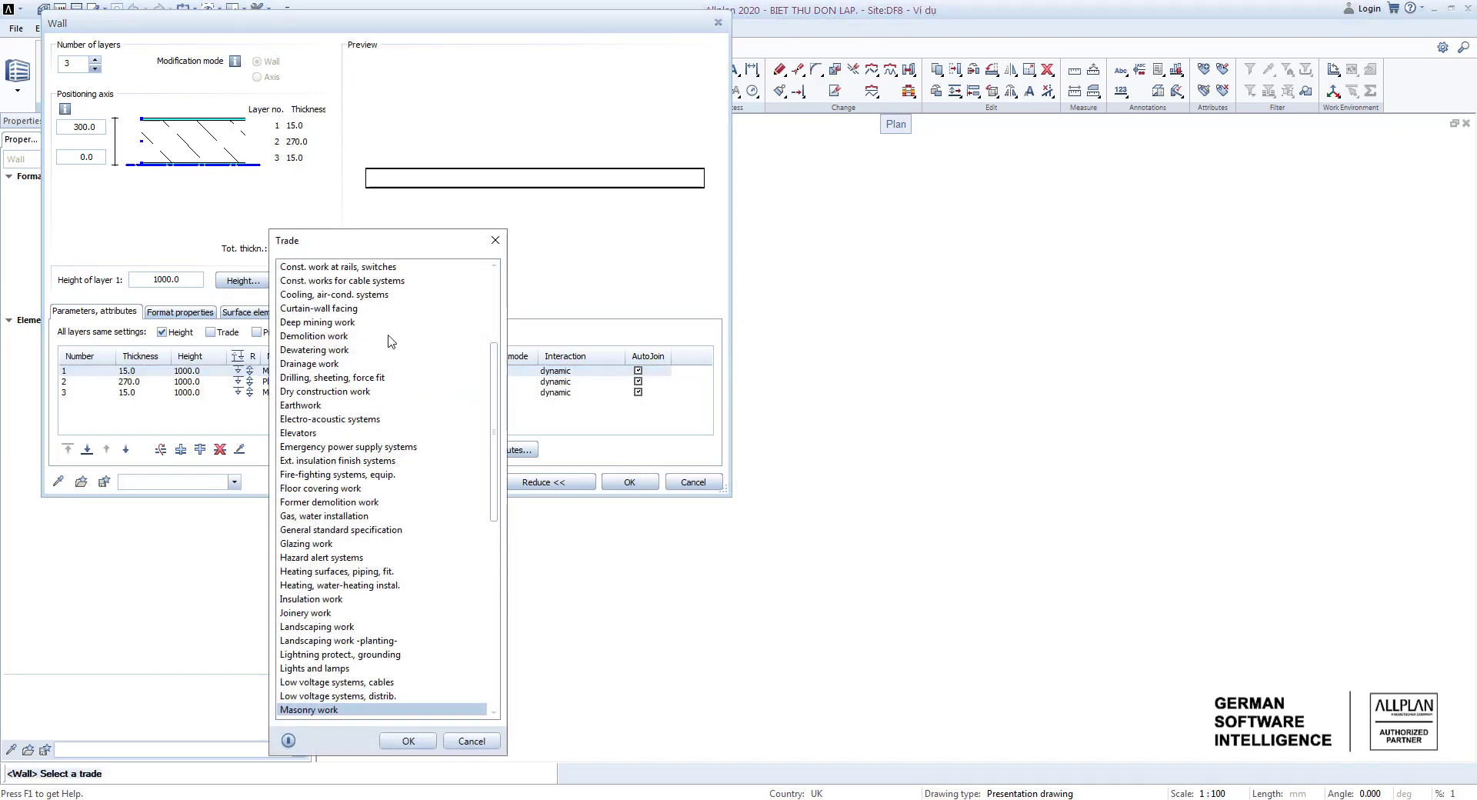
pyautogui.click(422, 741)
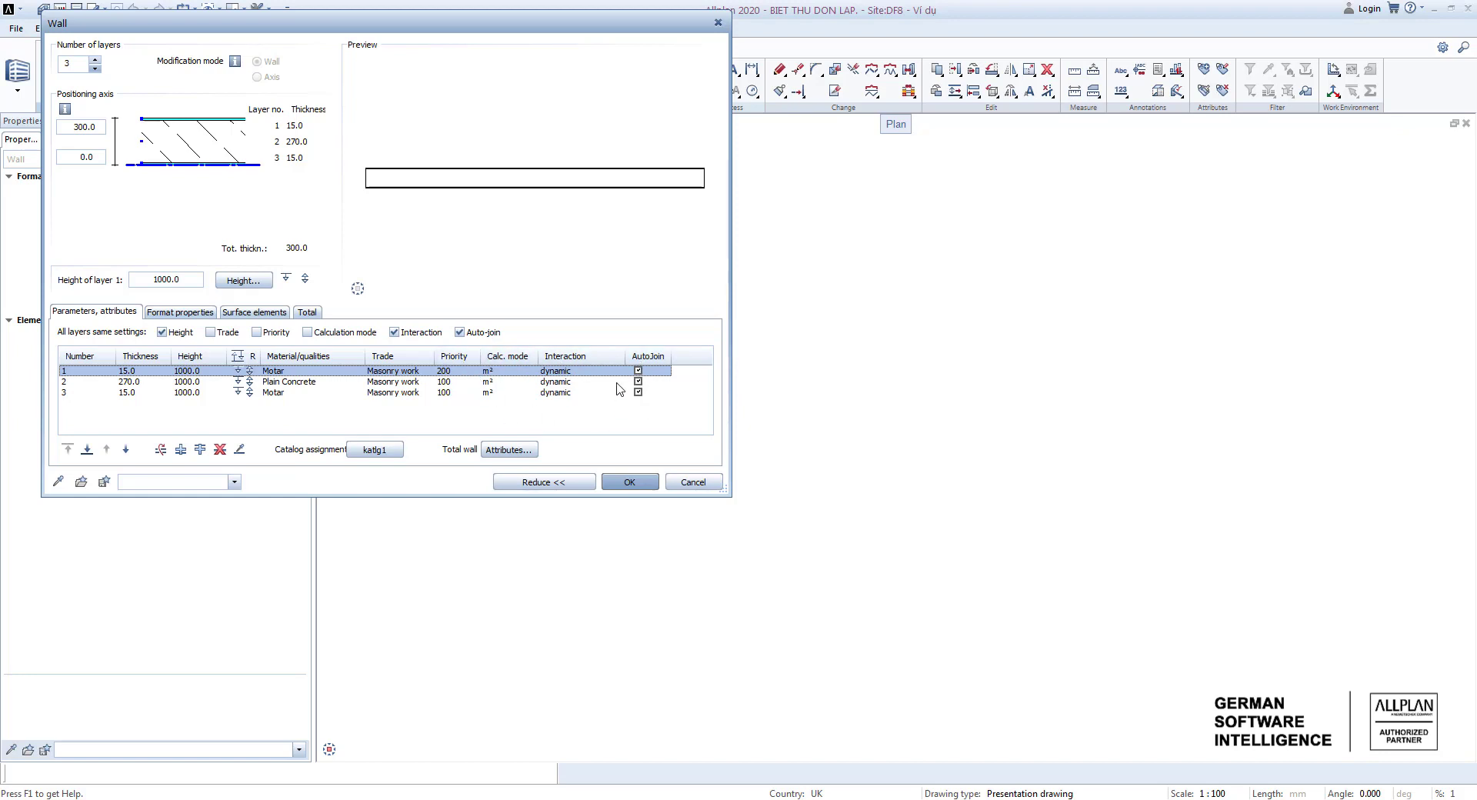
# Examine the wall's format properties and the settings for creating a new surface for layer 1.
pyautogui.click(185, 313)
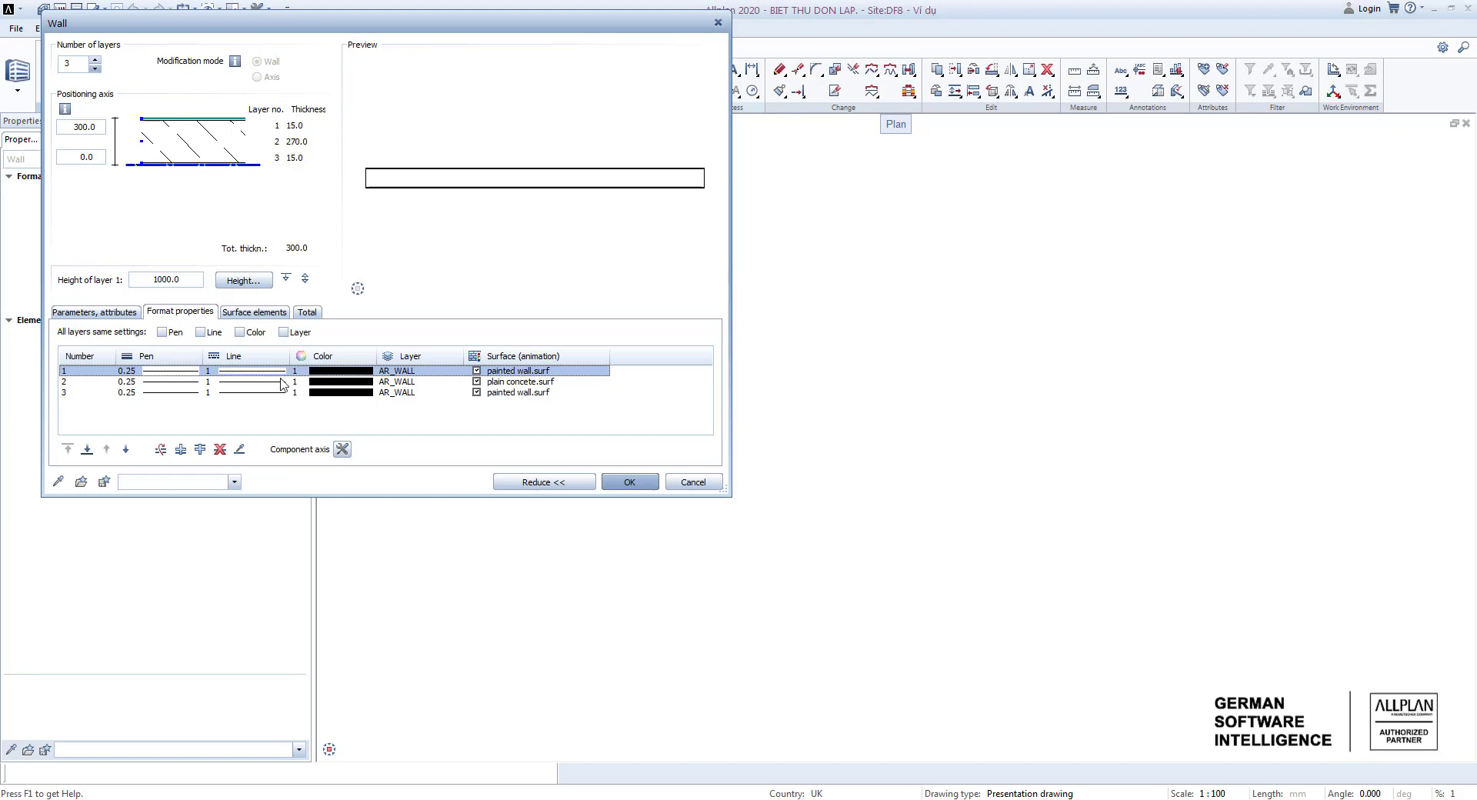
pyautogui.click(542, 375)
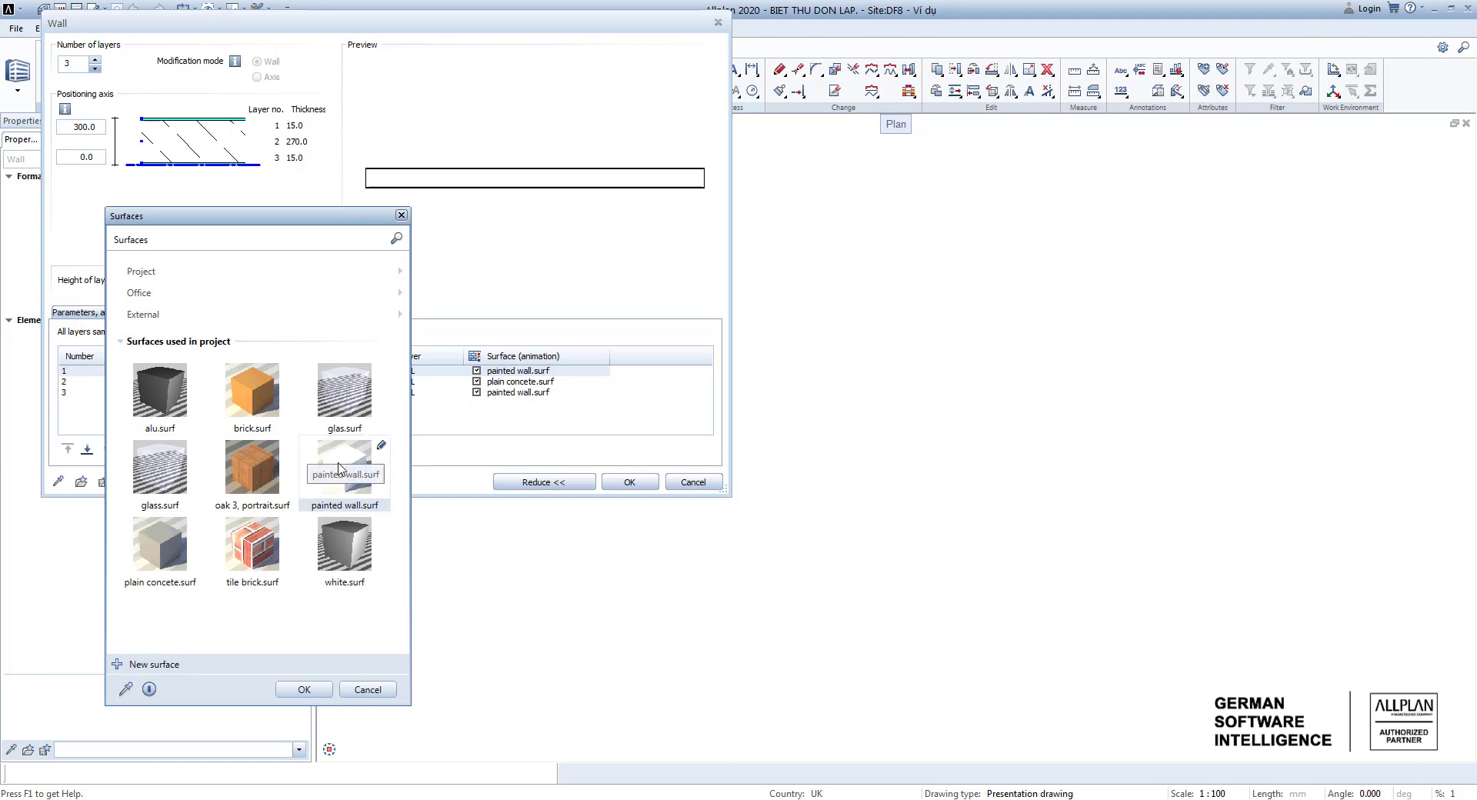
pyautogui.click(154, 665)
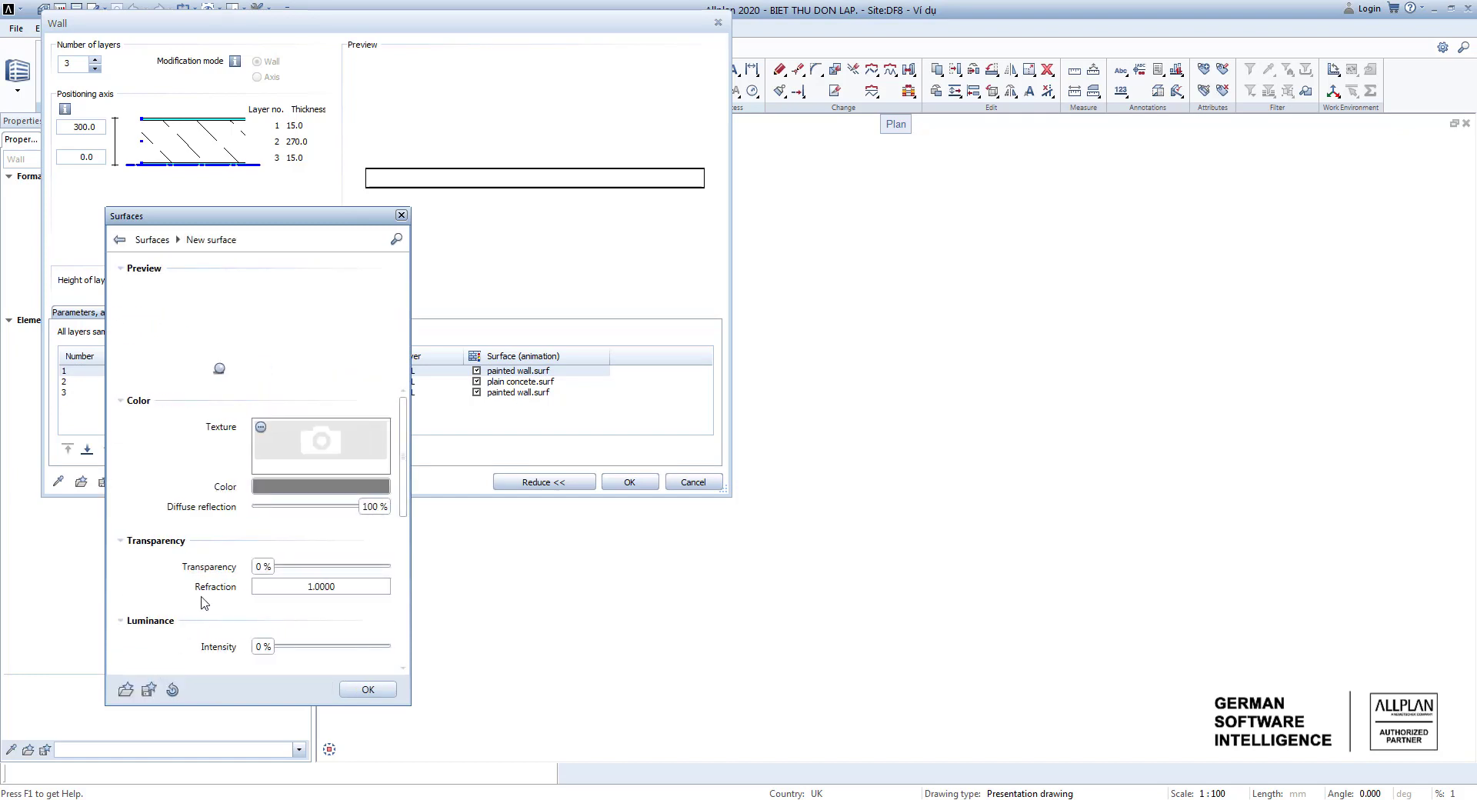
pyautogui.click(306, 459)
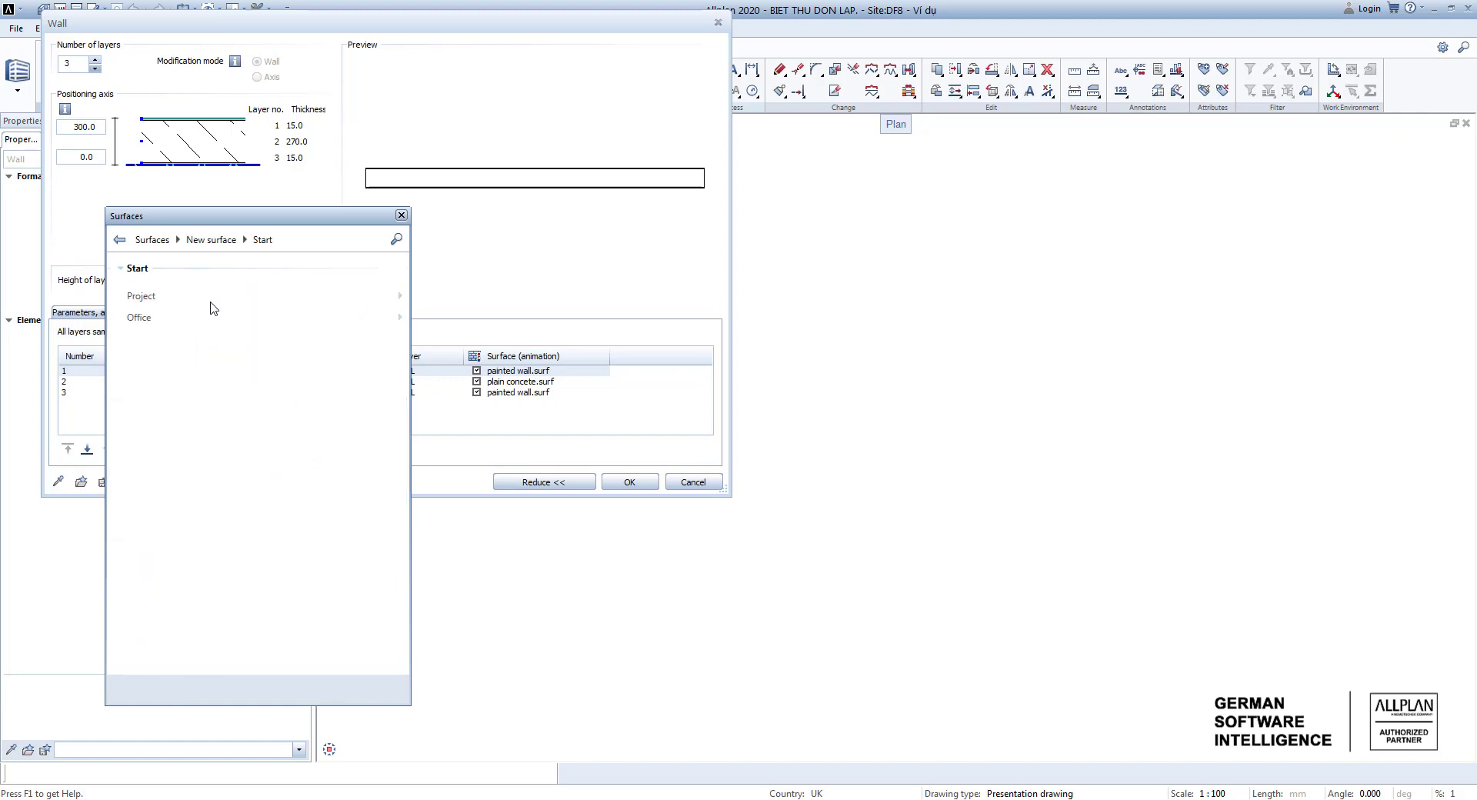
pyautogui.click(119, 239)
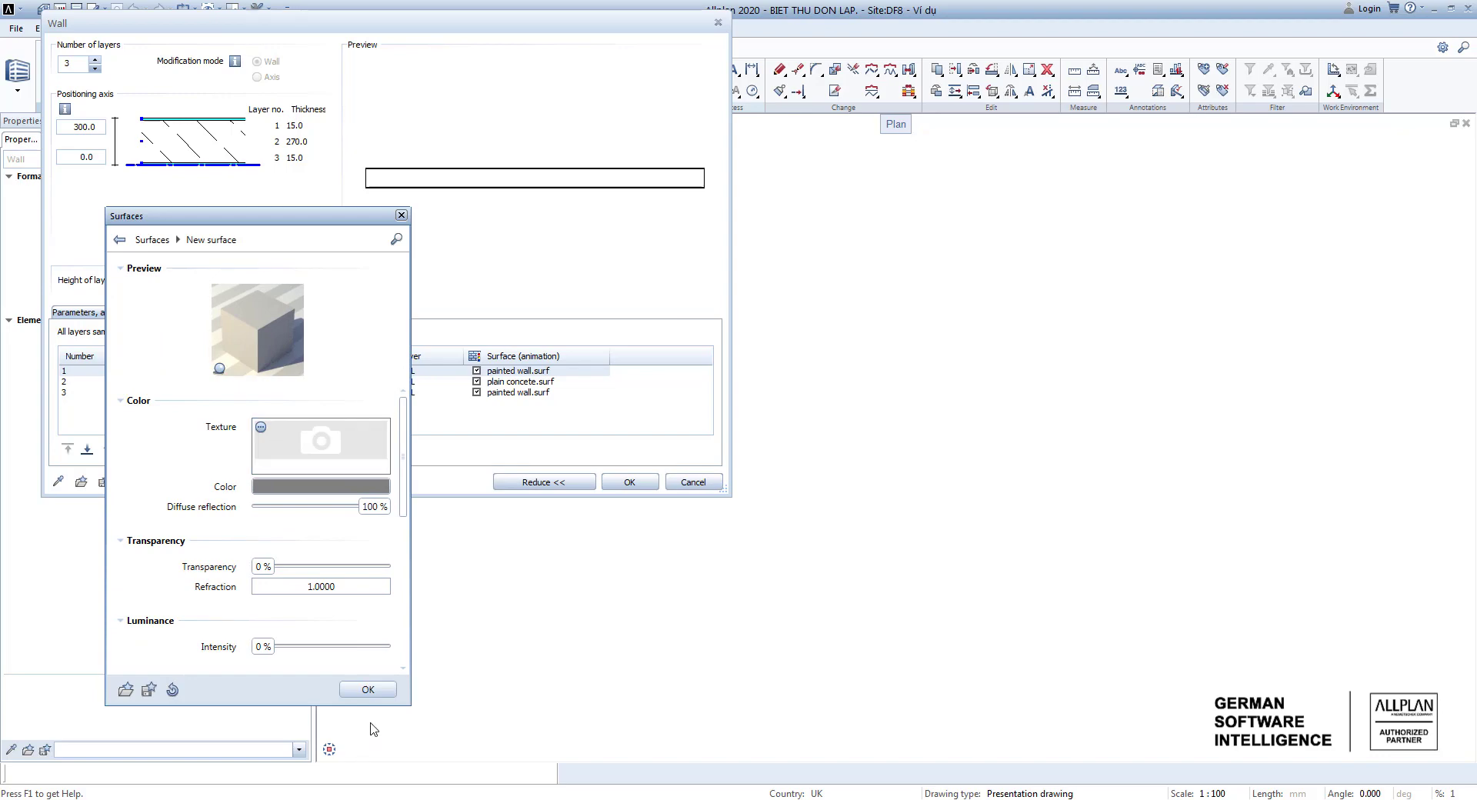
pyautogui.click(381, 687)
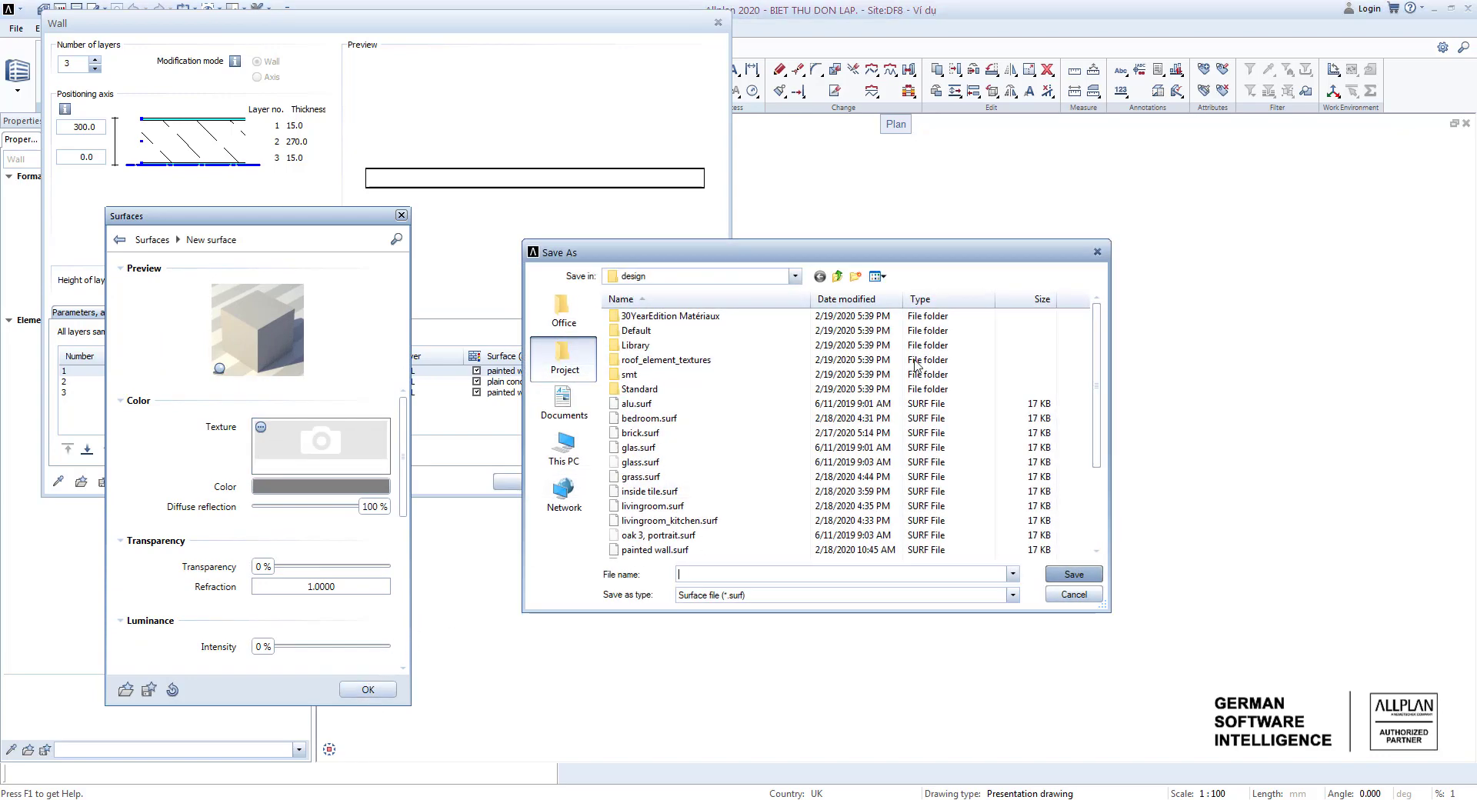
pyautogui.click(1074, 594)
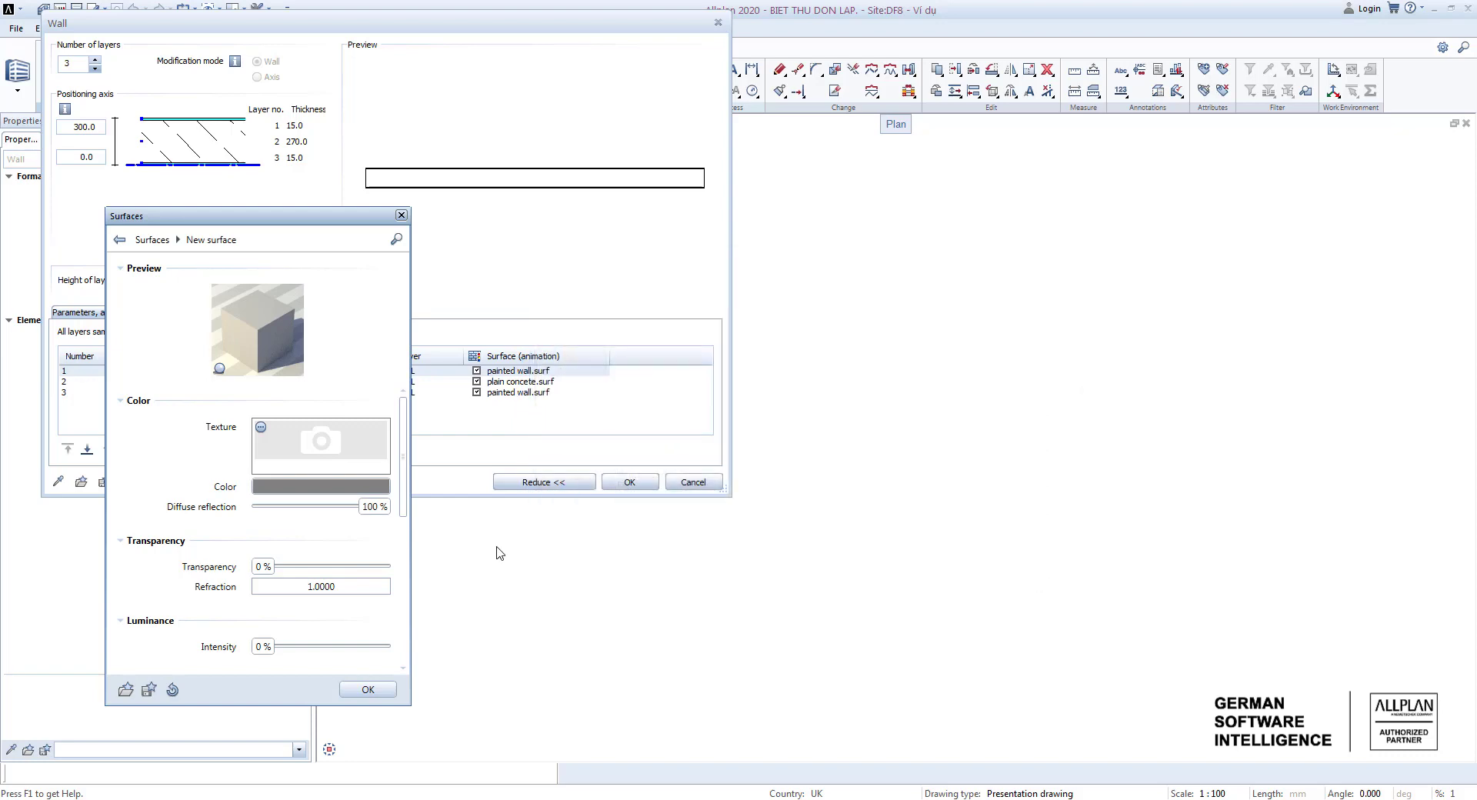
pyautogui.click(401, 215)
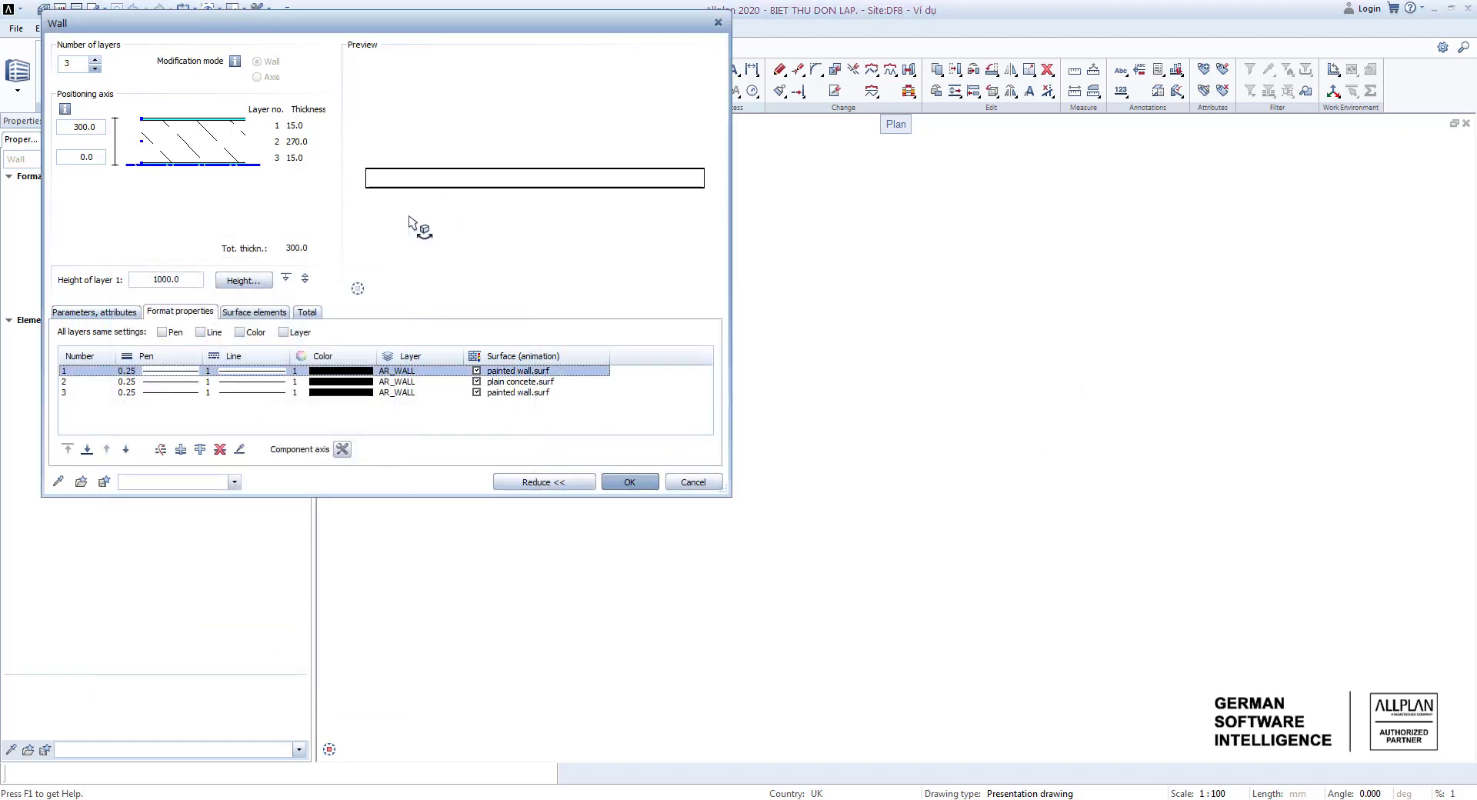
# Review the wall's surface elements and the combined settings of all layers, and accept the wall properties.
pyautogui.click(236, 313)
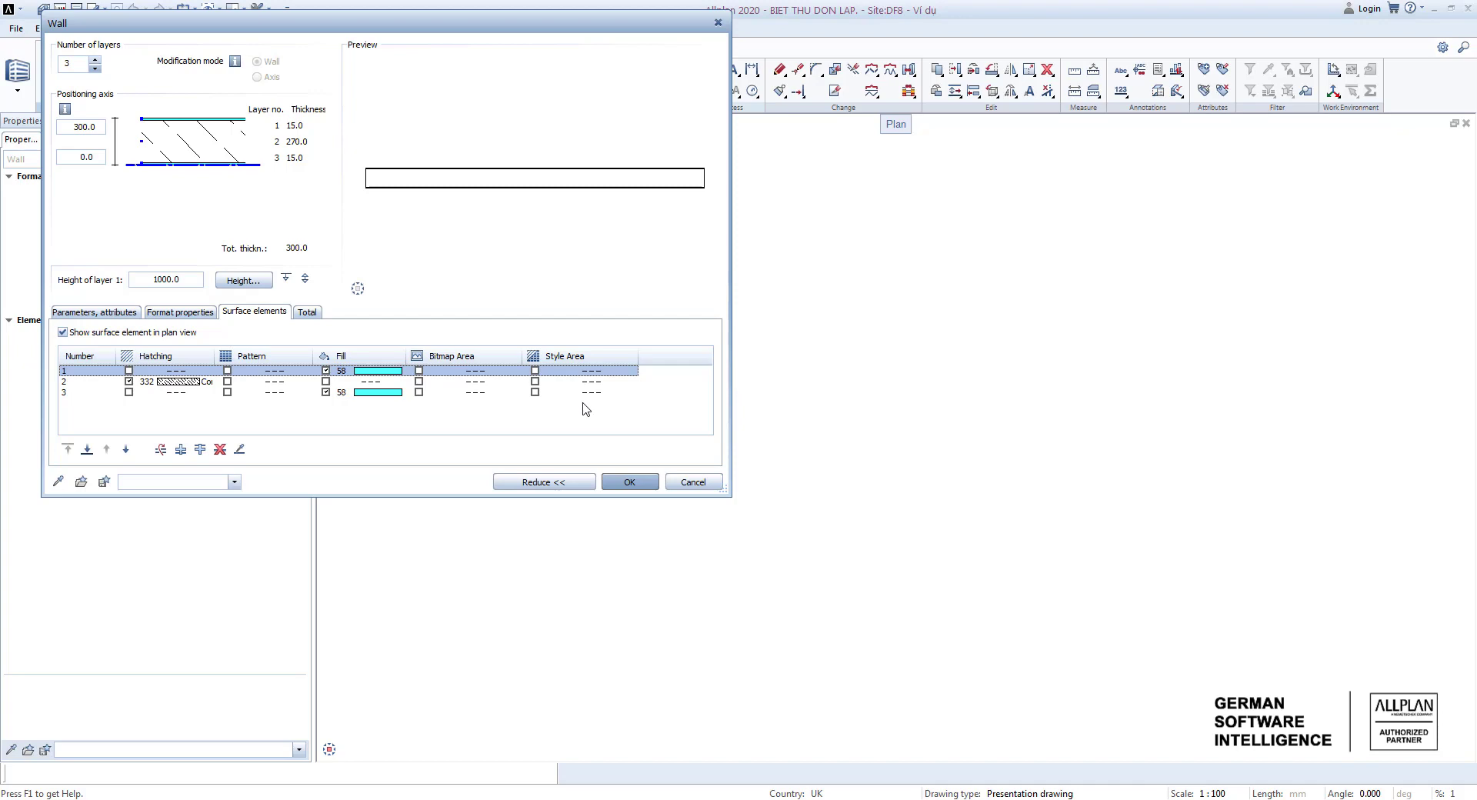
pyautogui.click(309, 310)
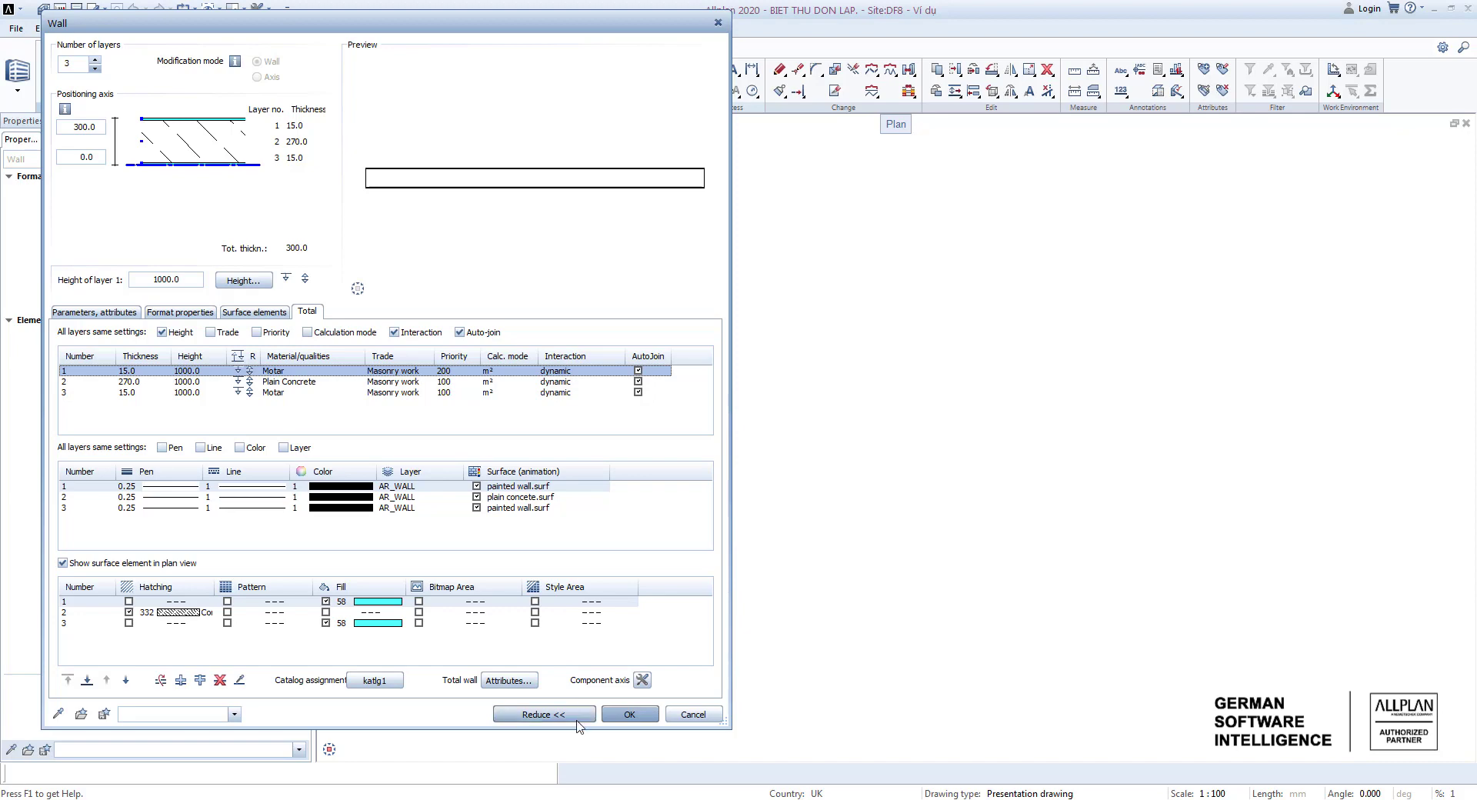
pyautogui.click(633, 719)
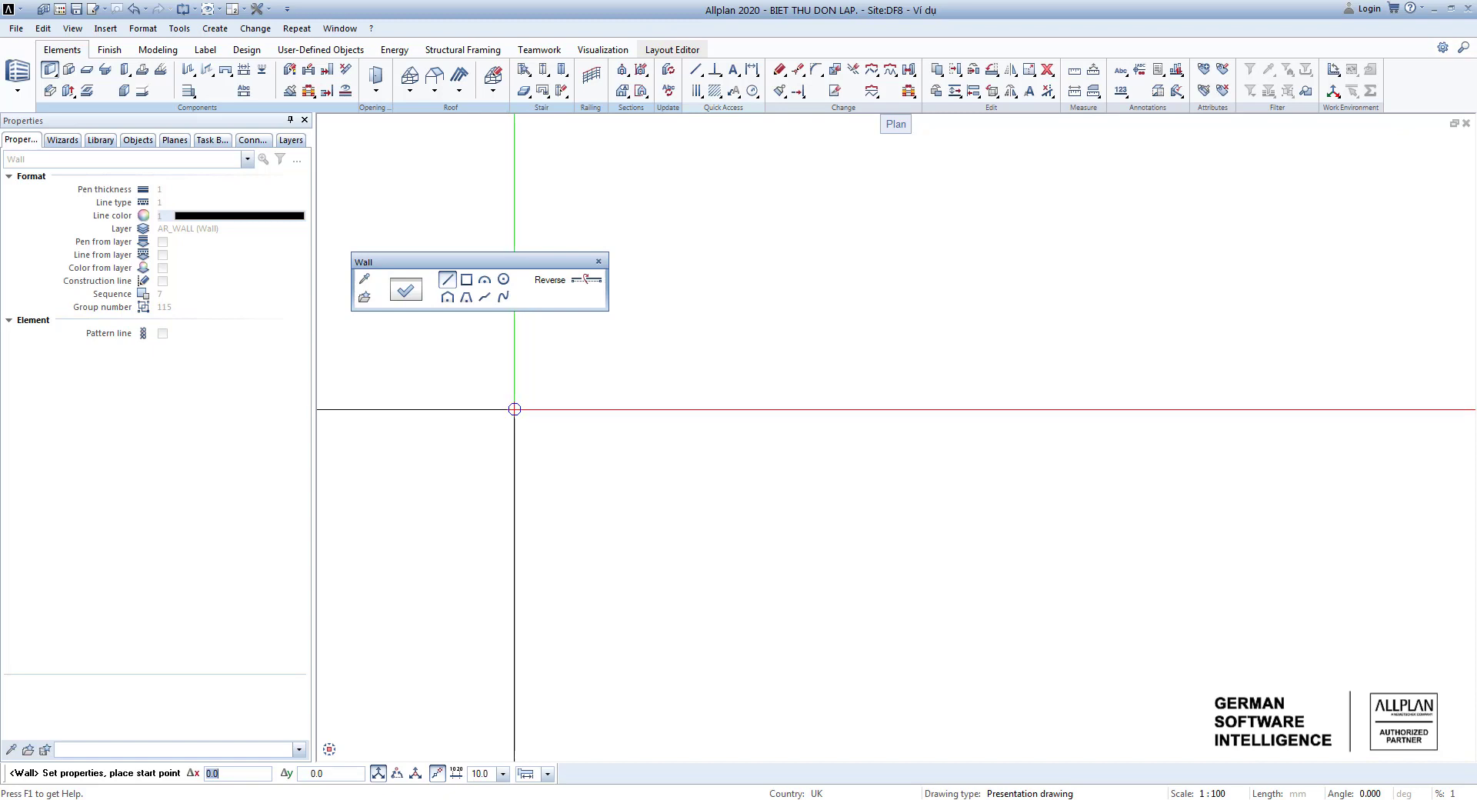
# Draw a straight horizontal wall about 3340 mm long in the empty plan.
pyautogui.click(515, 409)
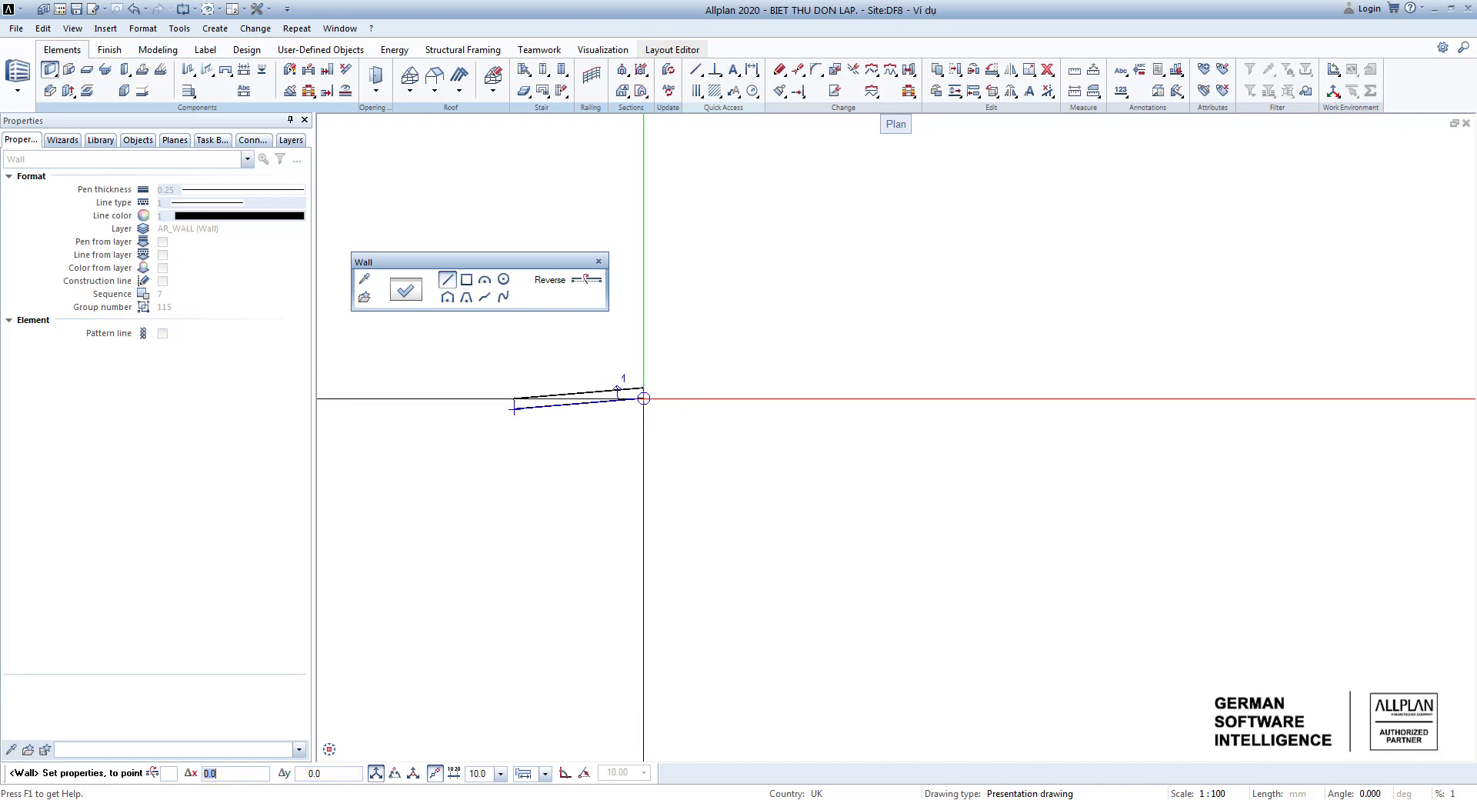
pyautogui.moveTo(514, 408); pyautogui.dragTo(513, 408, button='middle')
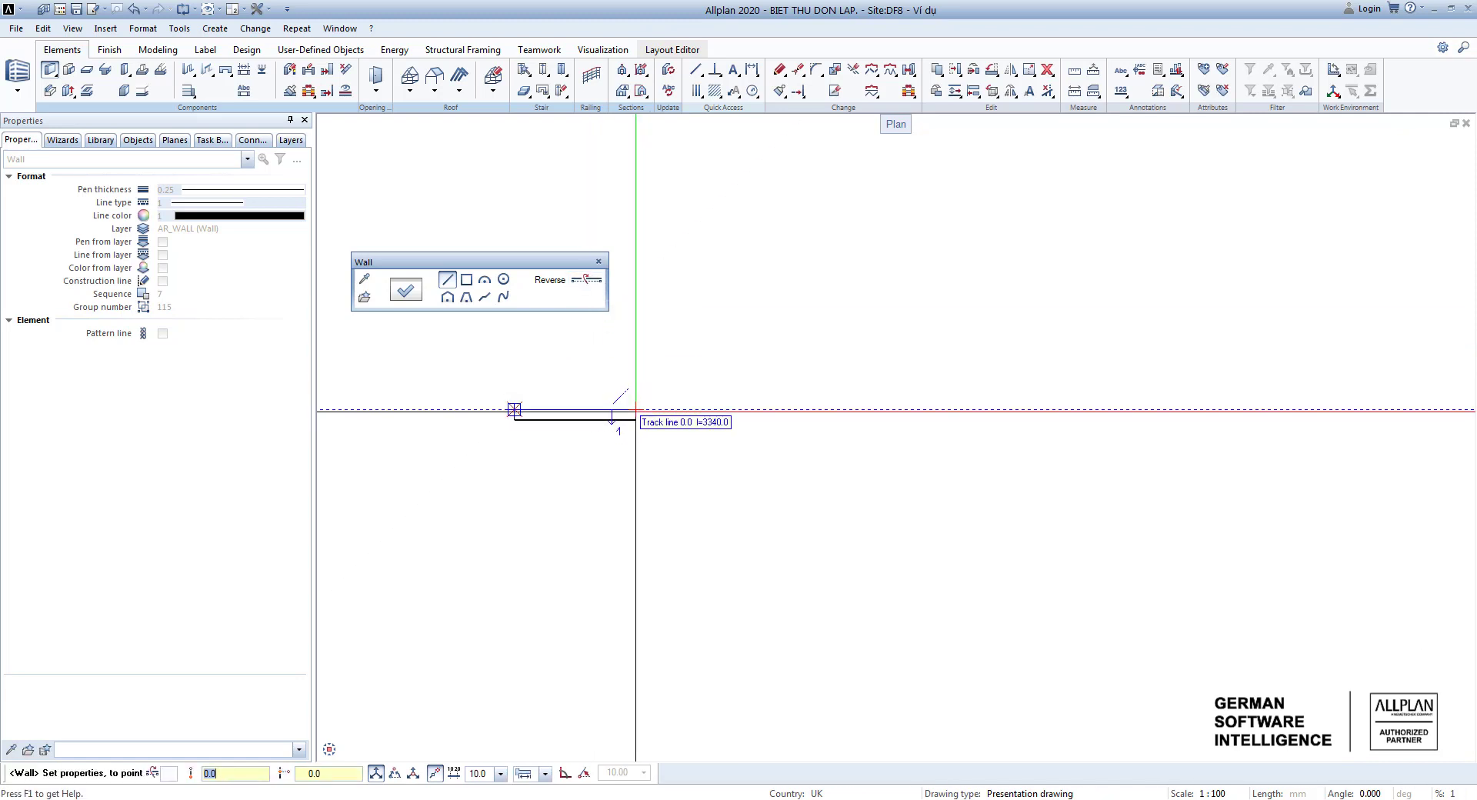
pyautogui.click(636, 419)
pyautogui.press('Escape')
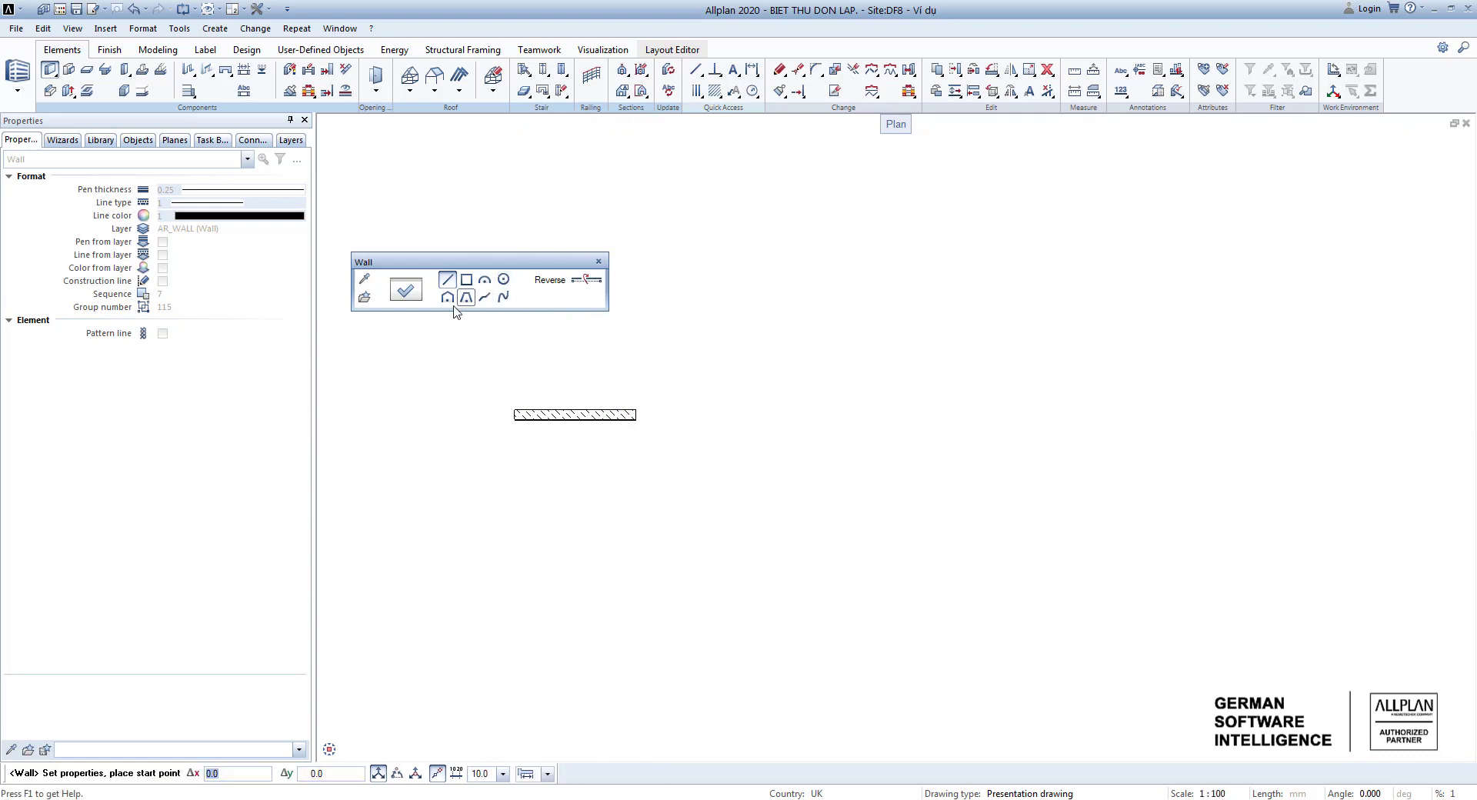
# Draw a closed rectangular wall just below the straight wall and finish the Wall tool.
pyautogui.click(466, 280)
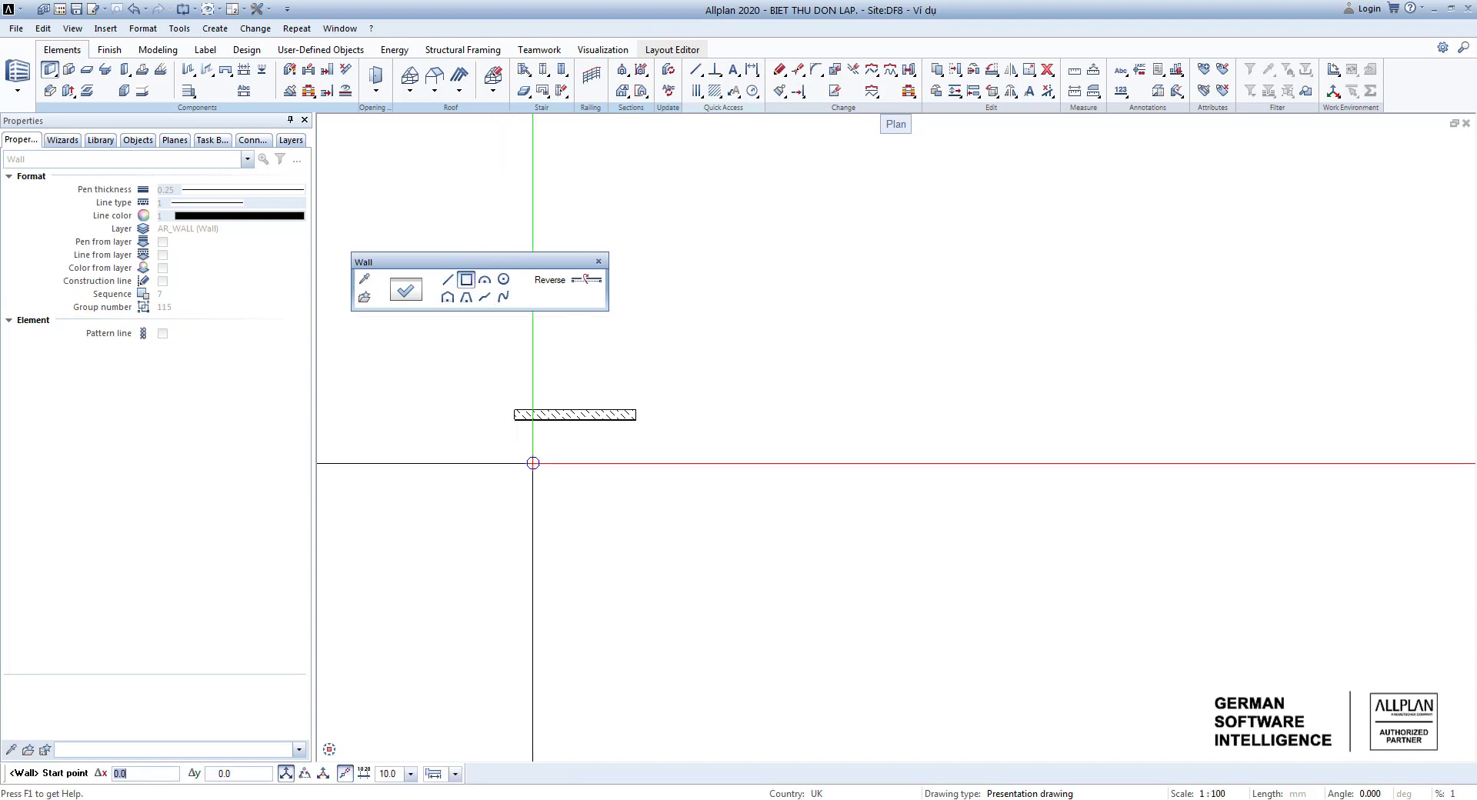
pyautogui.click(519, 460)
pyautogui.click(638, 557)
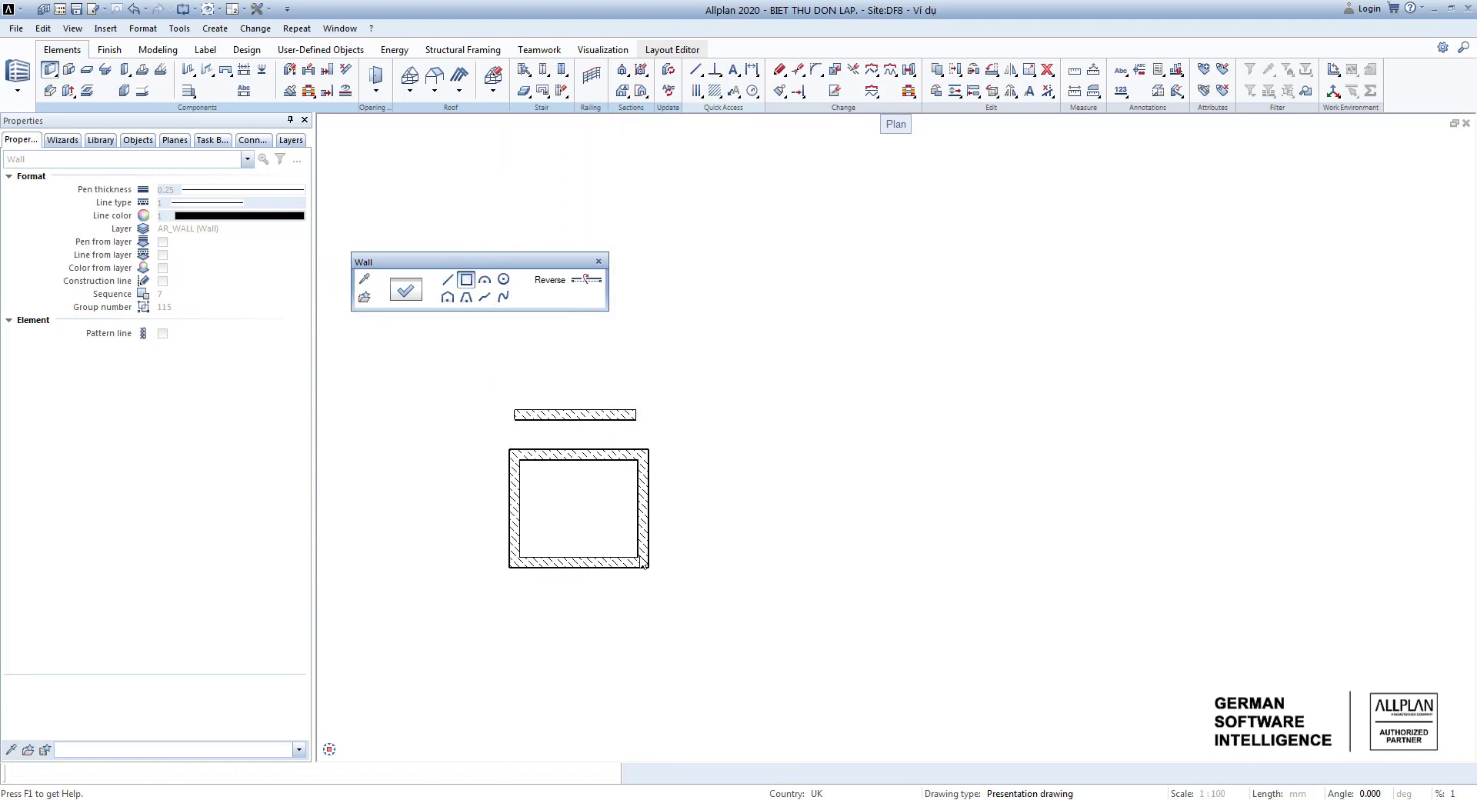
pyautogui.press('Escape')
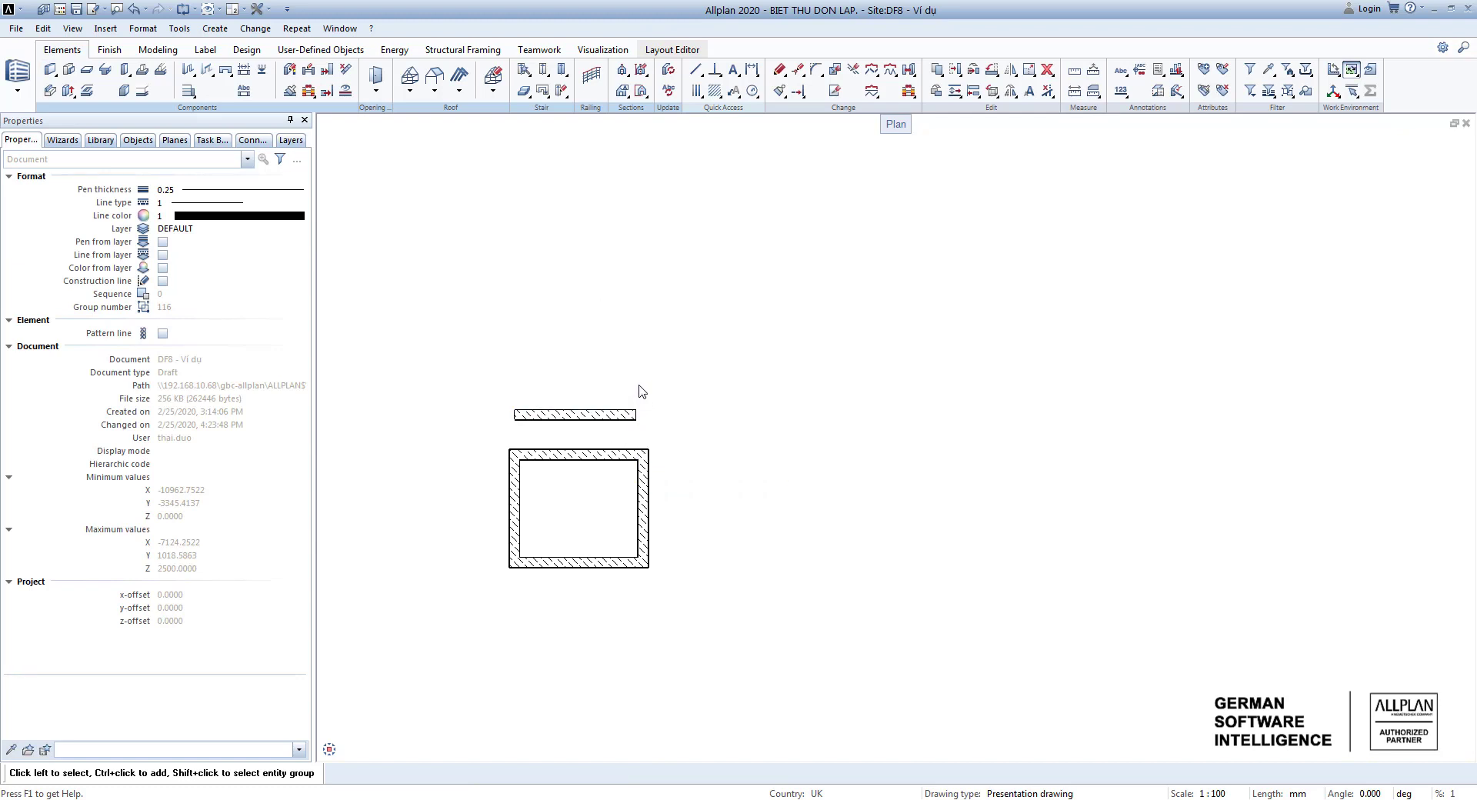
# Start a column, review its rectangular outline, dimensions and surface elements, and accept the column properties.
pyautogui.click(124, 69)
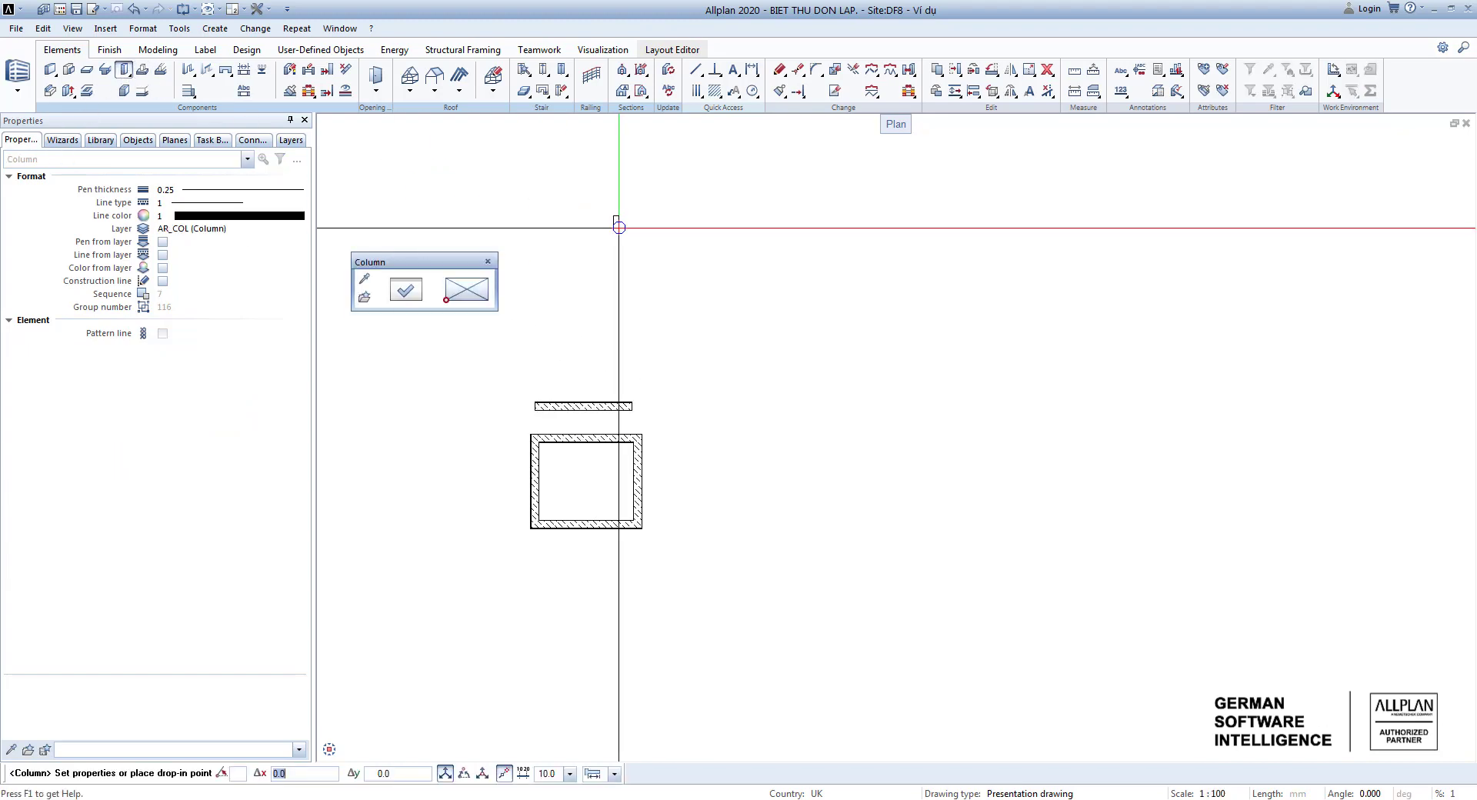
pyautogui.scroll(1, 591, 275)
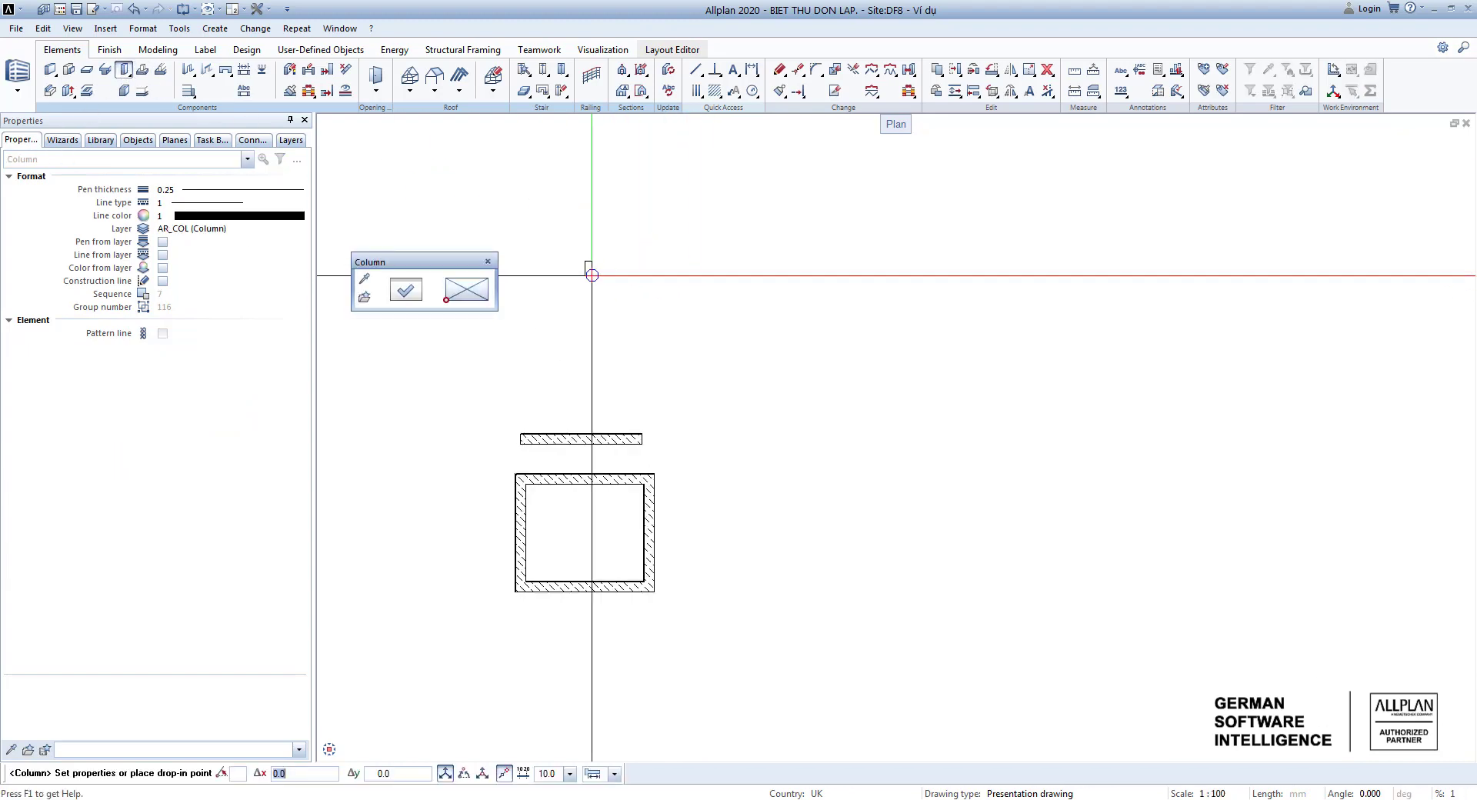
pyautogui.click(405, 290)
pyautogui.moveTo(464, 171); pyautogui.dragTo(535, 110)
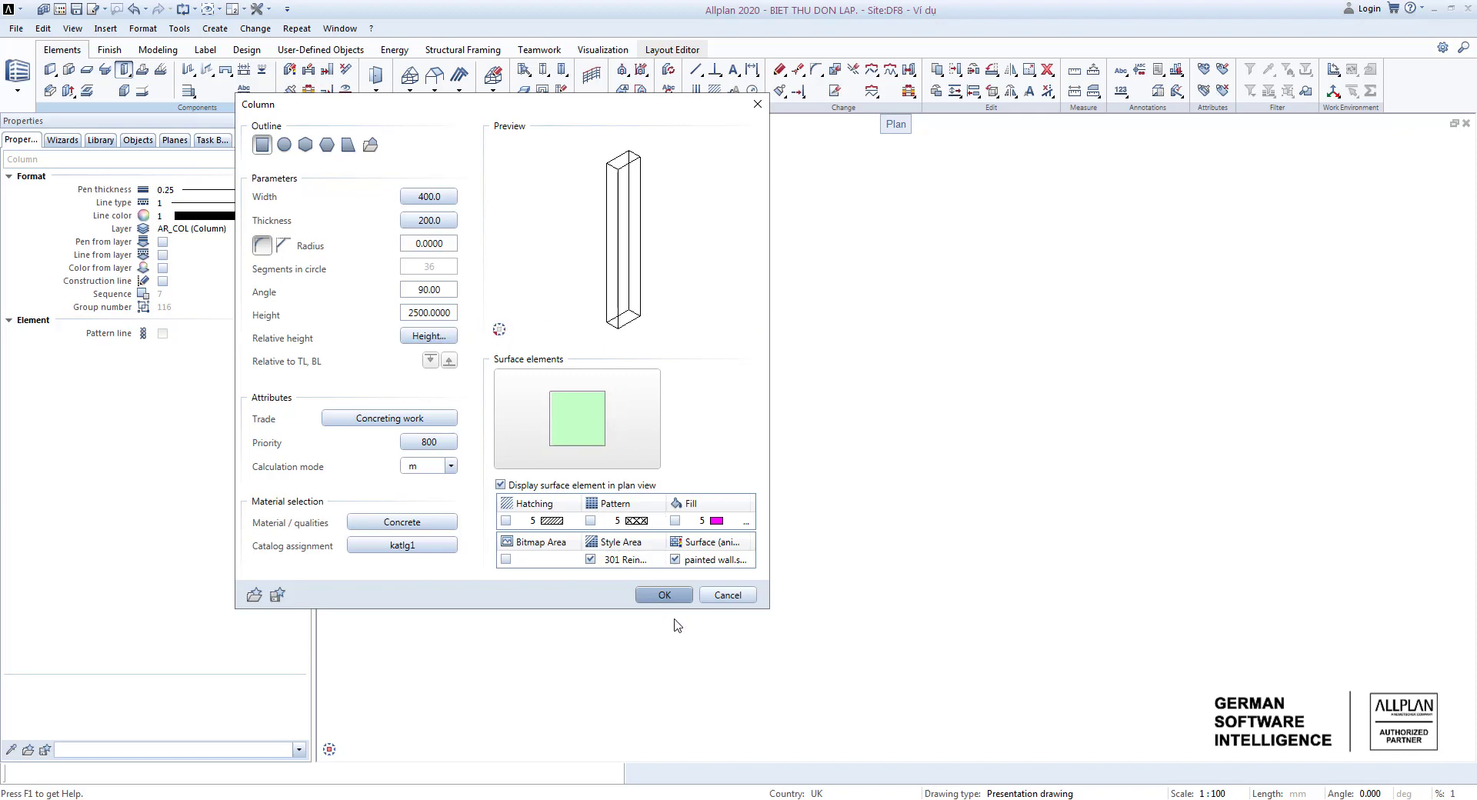
pyautogui.click(663, 595)
pyautogui.scroll(2, 666, 511)
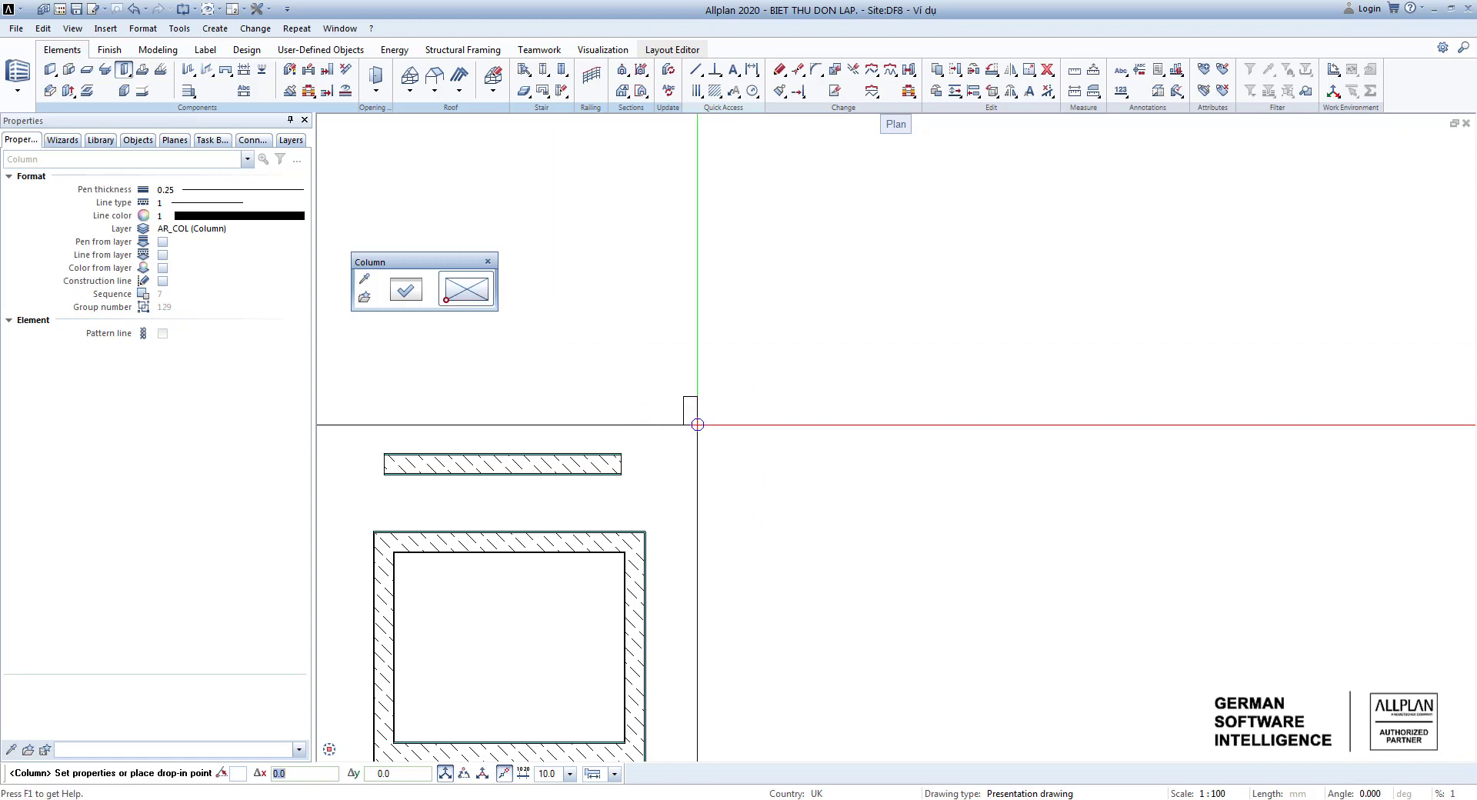
# Set the column's anchor point to its bottom-right corner, place it beside the straight wall's right end, and finish the Column tool.
pyautogui.click(446, 301)
pyautogui.click(488, 300)
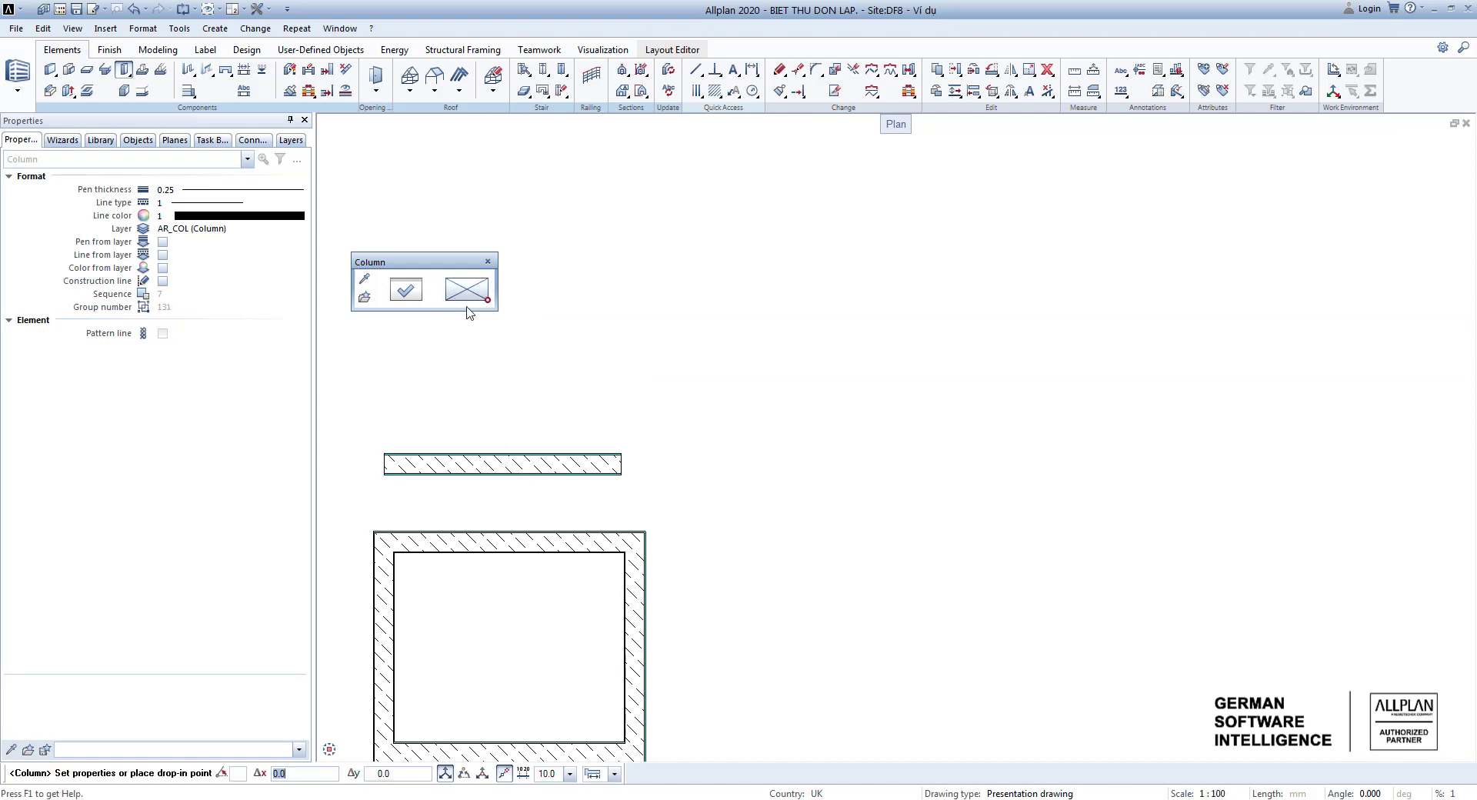
pyautogui.click(710, 453)
pyautogui.scroll(-3, 718, 457)
pyautogui.press('Escape')
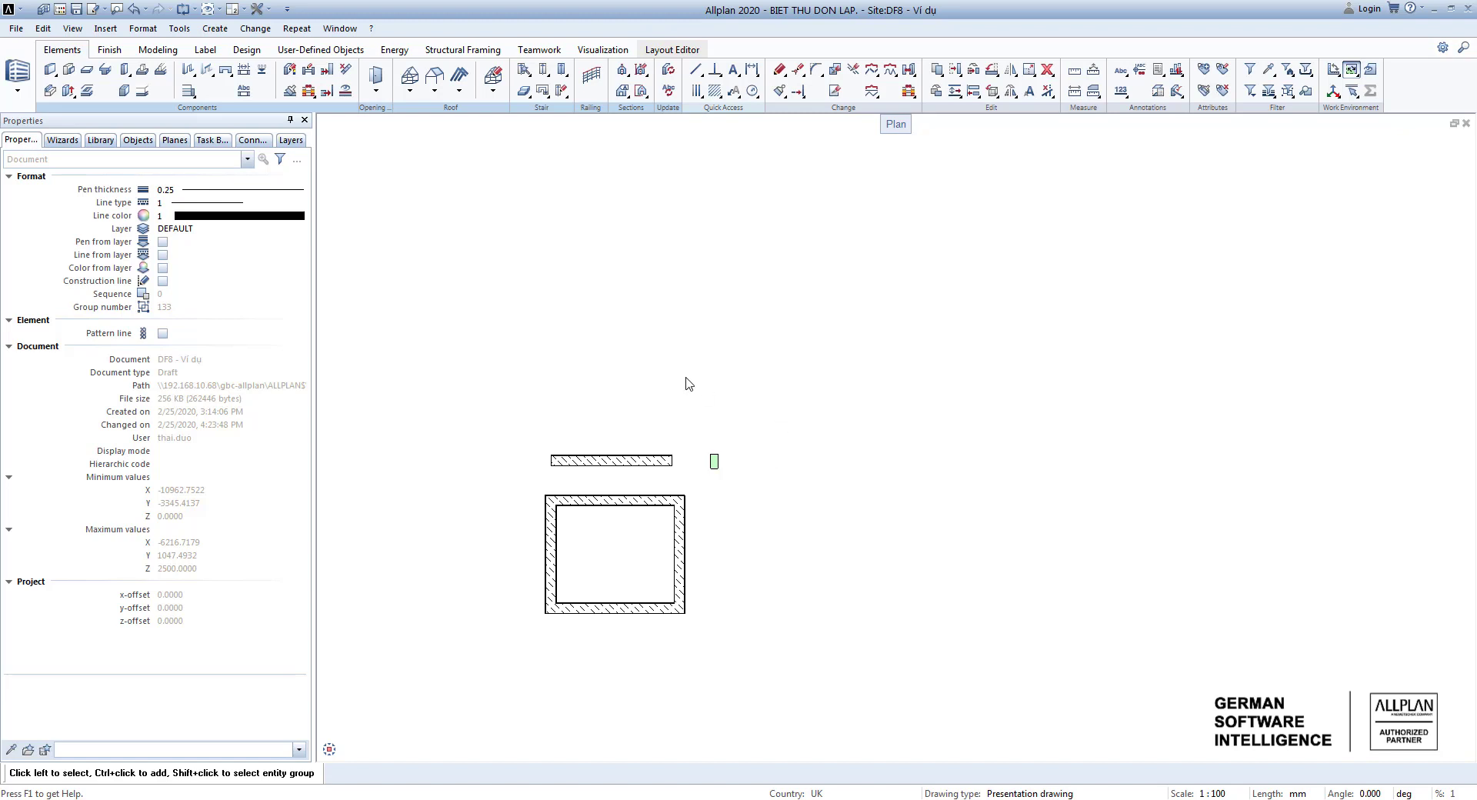
# Open drawing file 9, Wall and Column template, on its own and show all its wall and column samples.
pyautogui.press('F2')
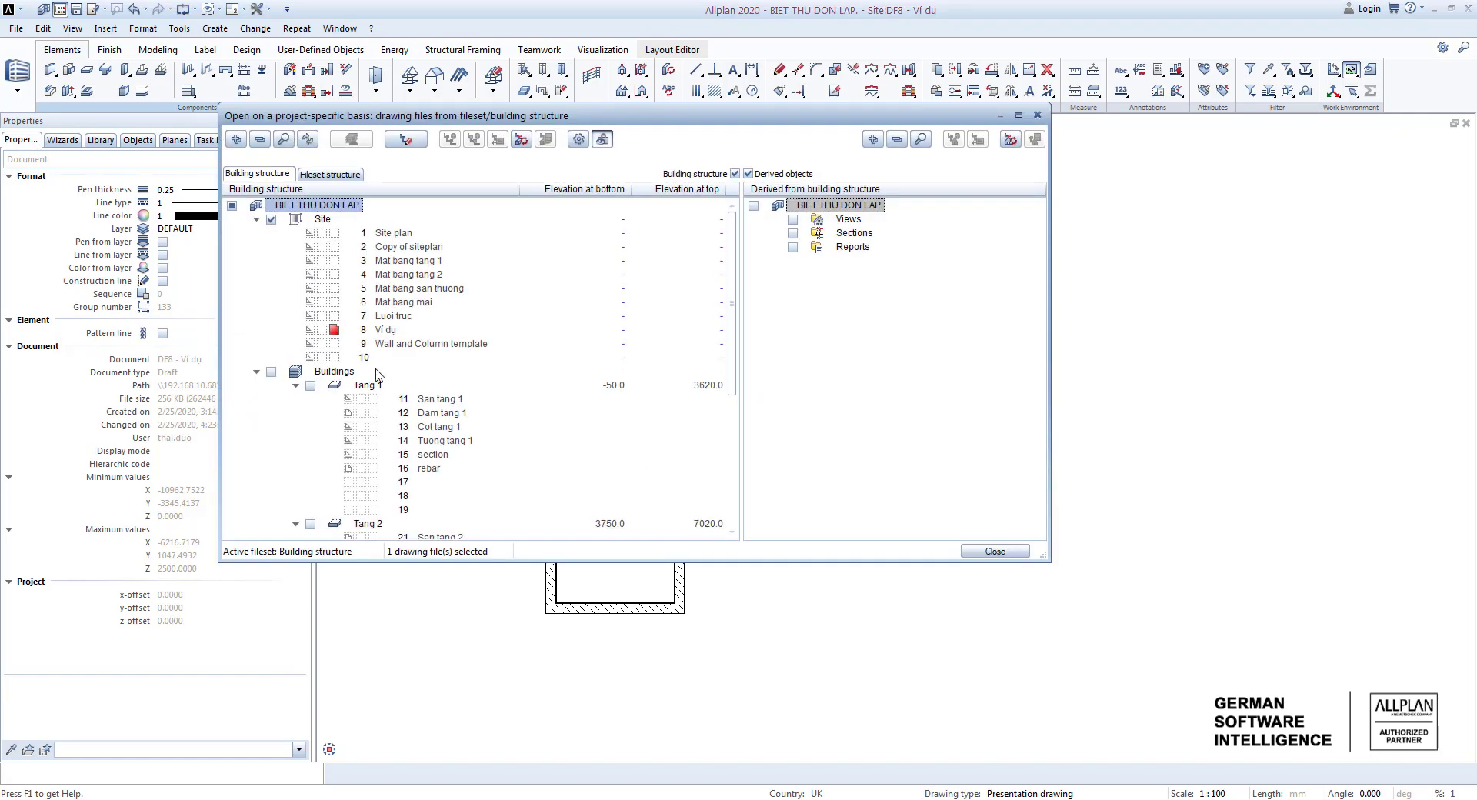
pyautogui.doubleClick(377, 343)
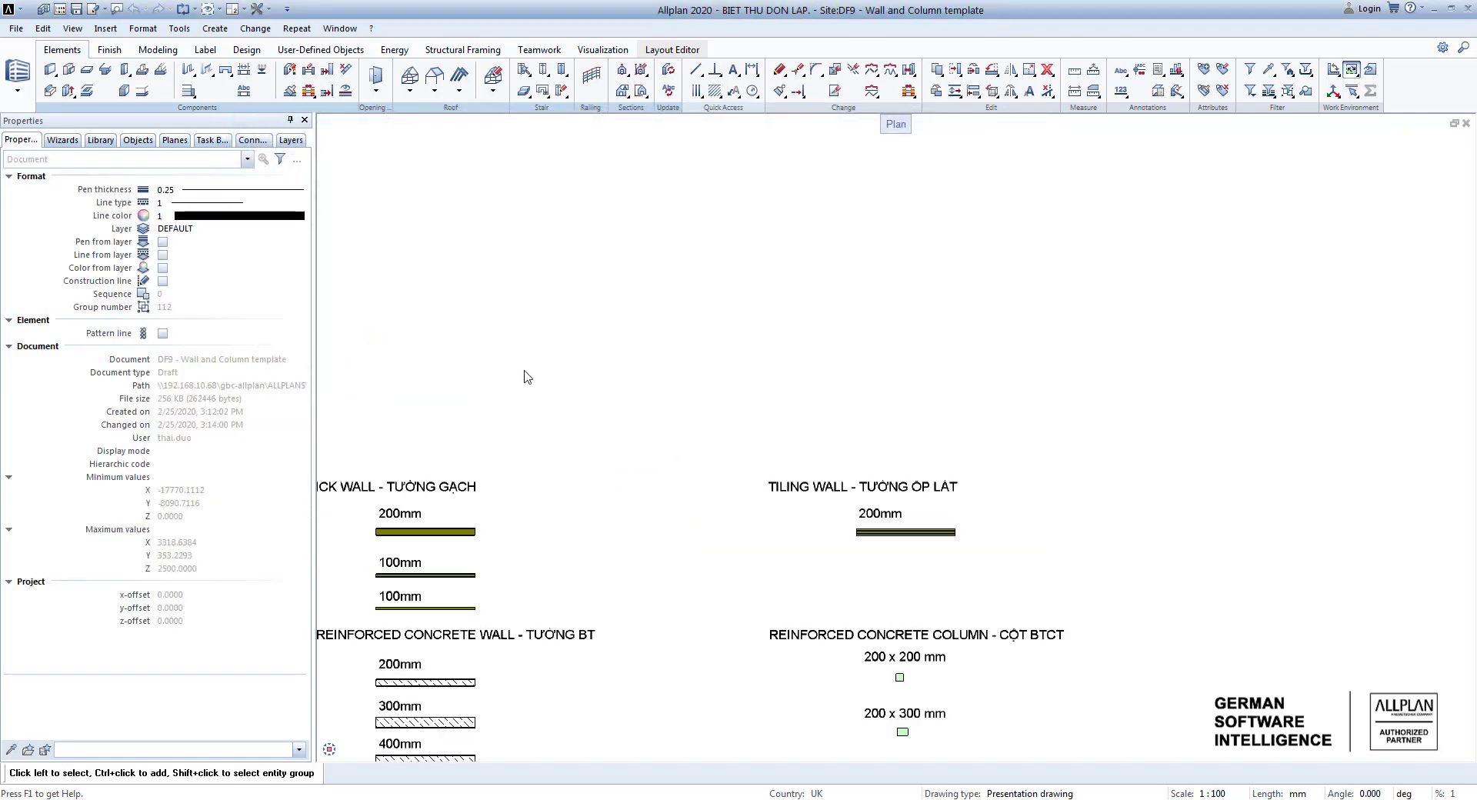
pyautogui.scroll(5, 627, 415)
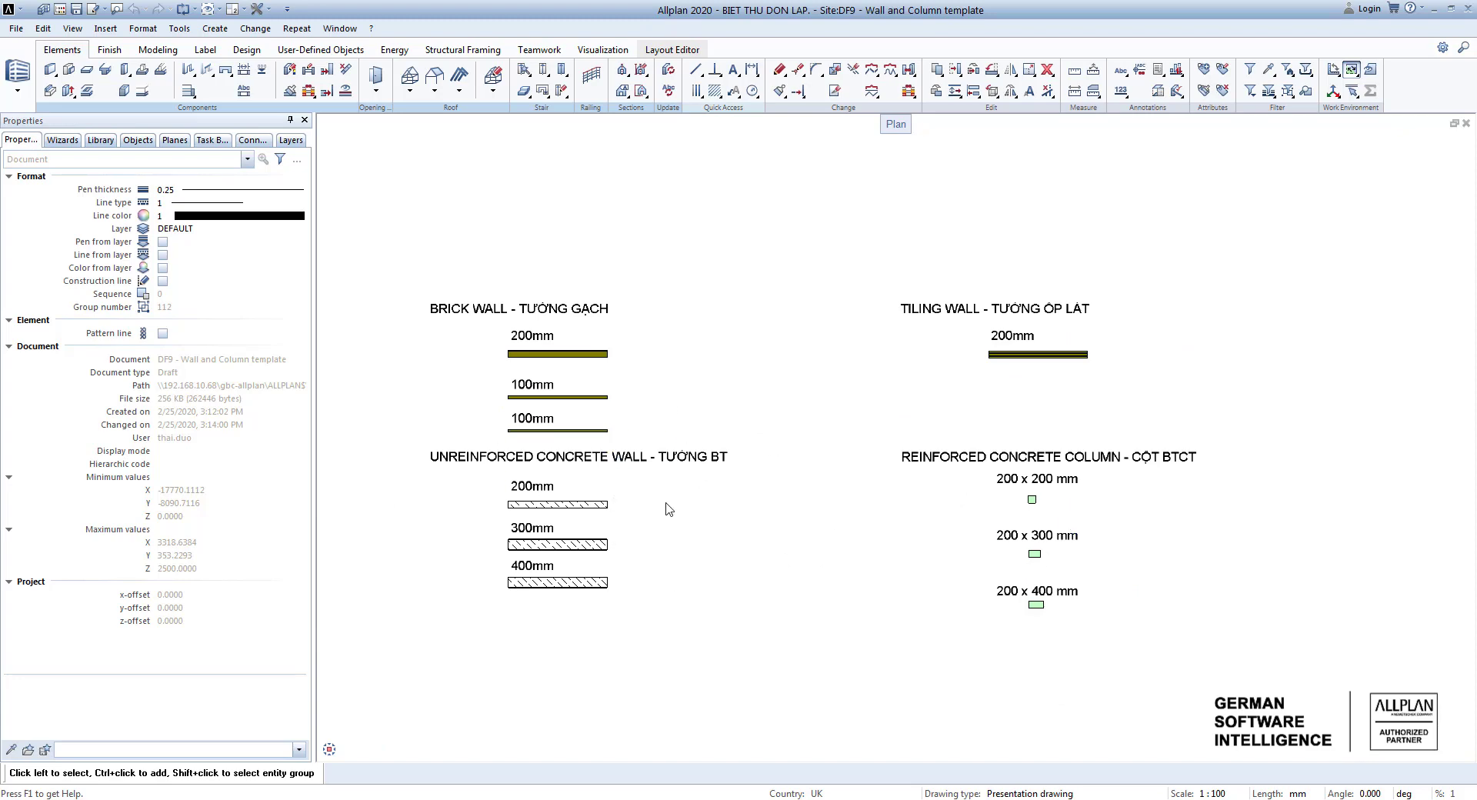
pyautogui.scroll(-1, 668, 508)
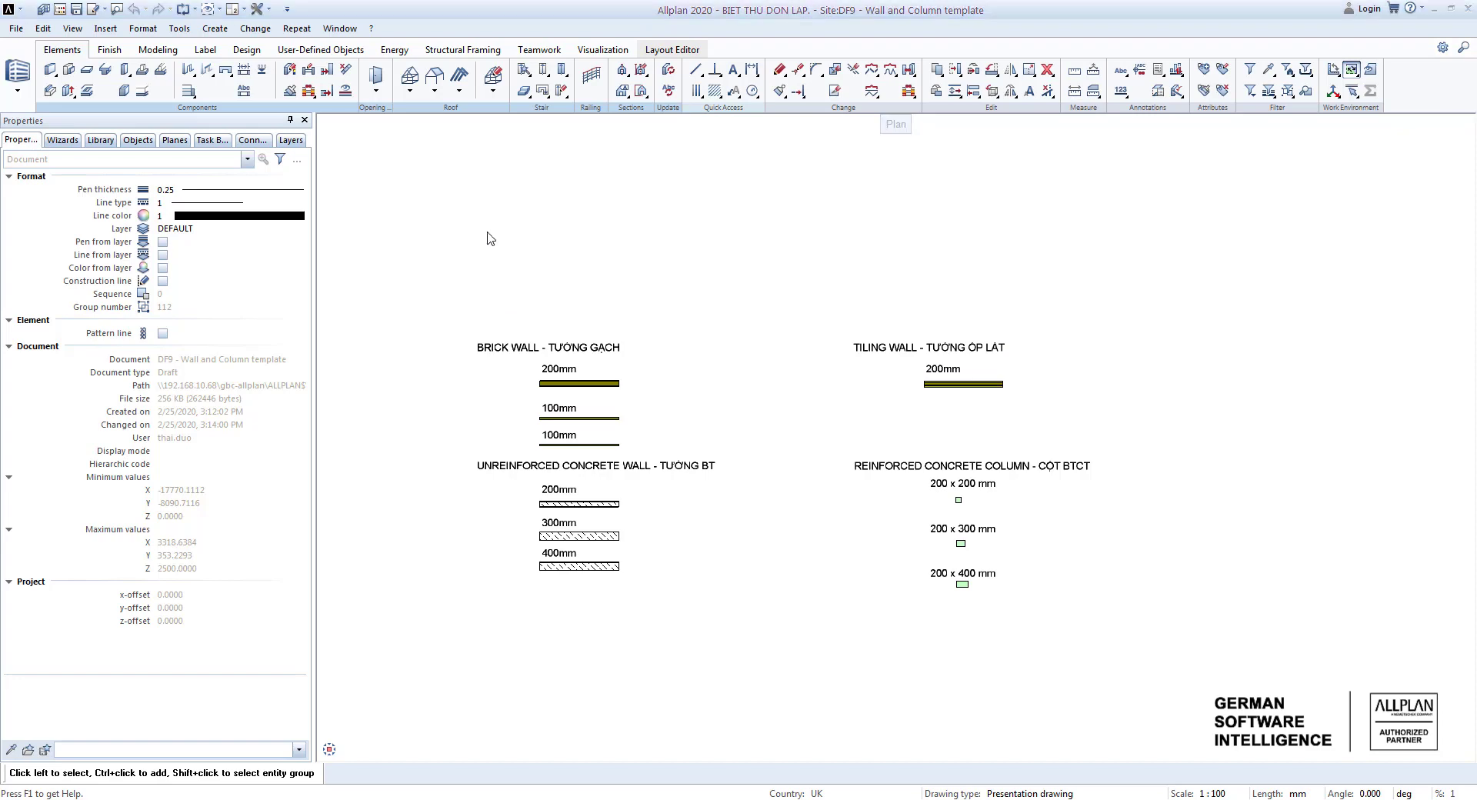
# Save a copy of the template drawing as a wizard named wall and column in the Assistent folder.
pyautogui.click(15, 13)
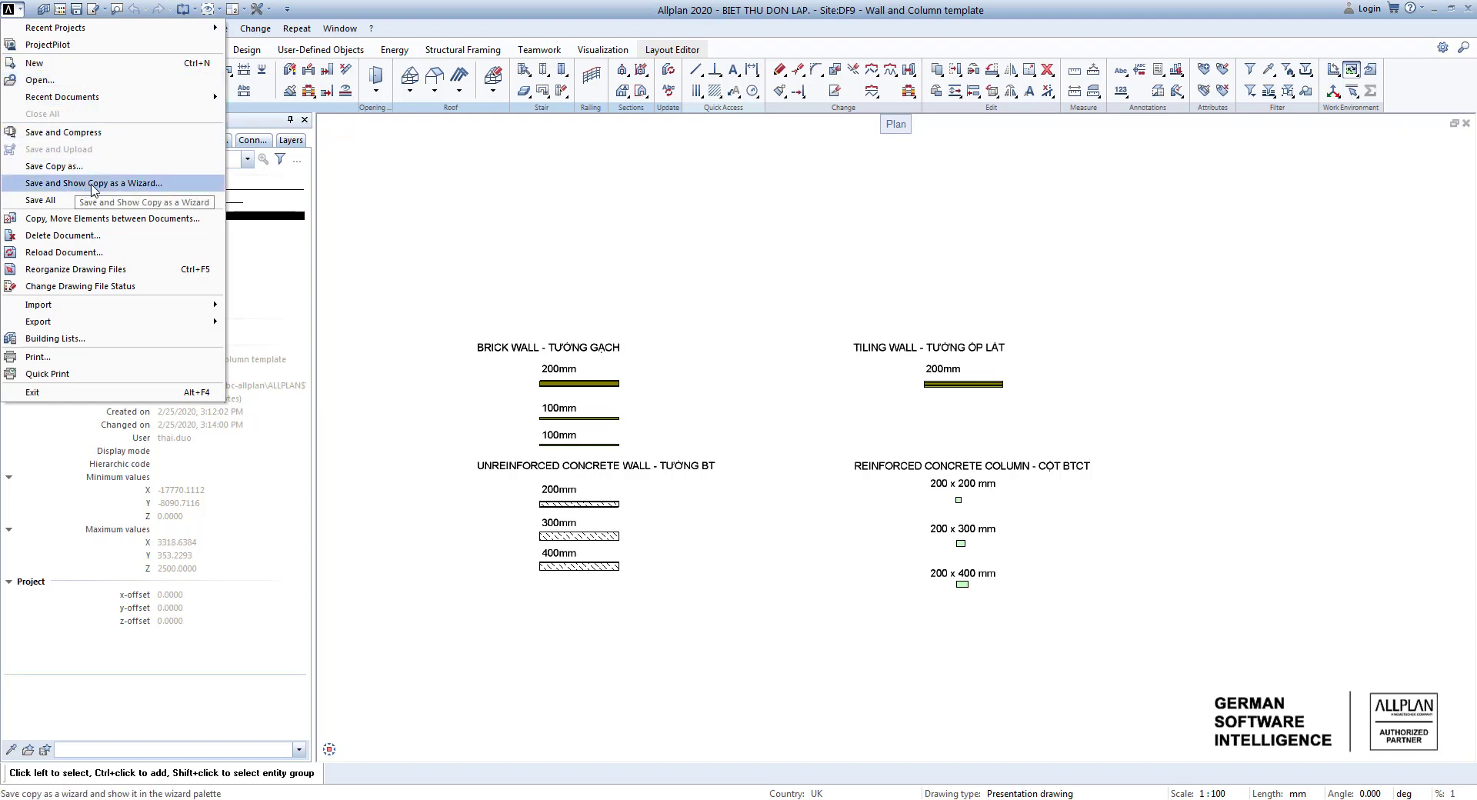
pyautogui.click(146, 184)
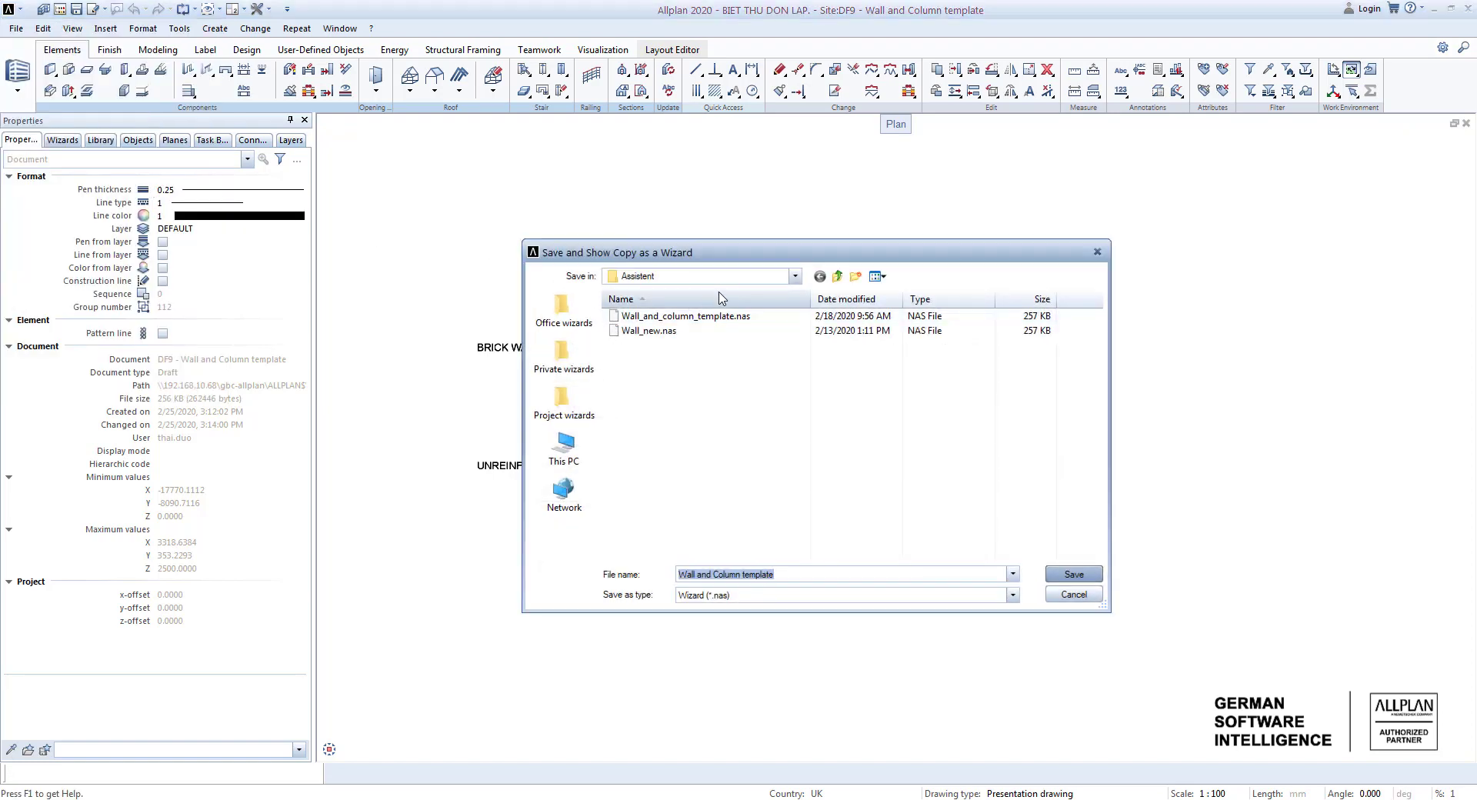
pyautogui.moveTo(738, 253); pyautogui.dragTo(721, 227)
pyautogui.click(780, 549)
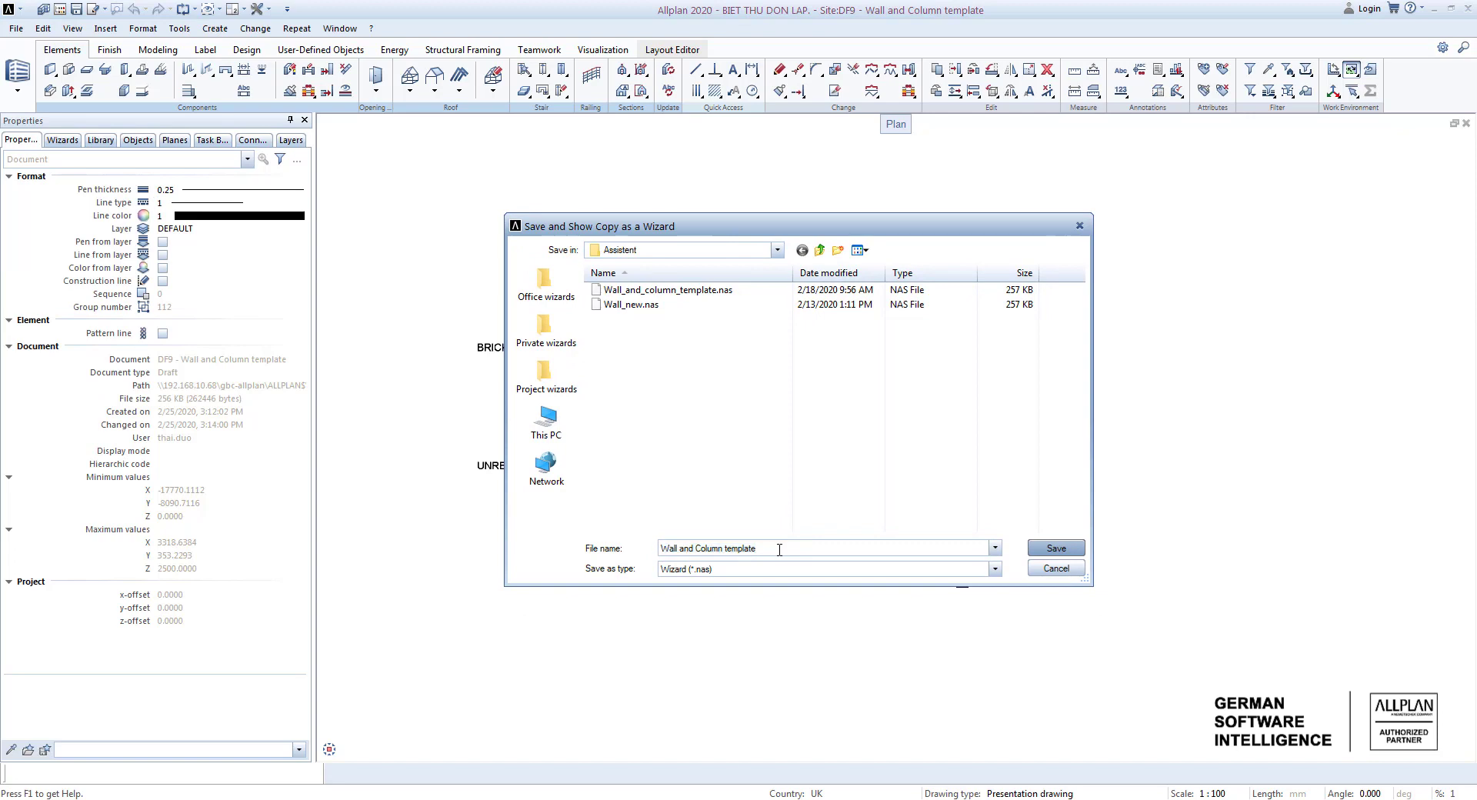
pyautogui.moveTo(786, 549); pyautogui.dragTo(657, 549)
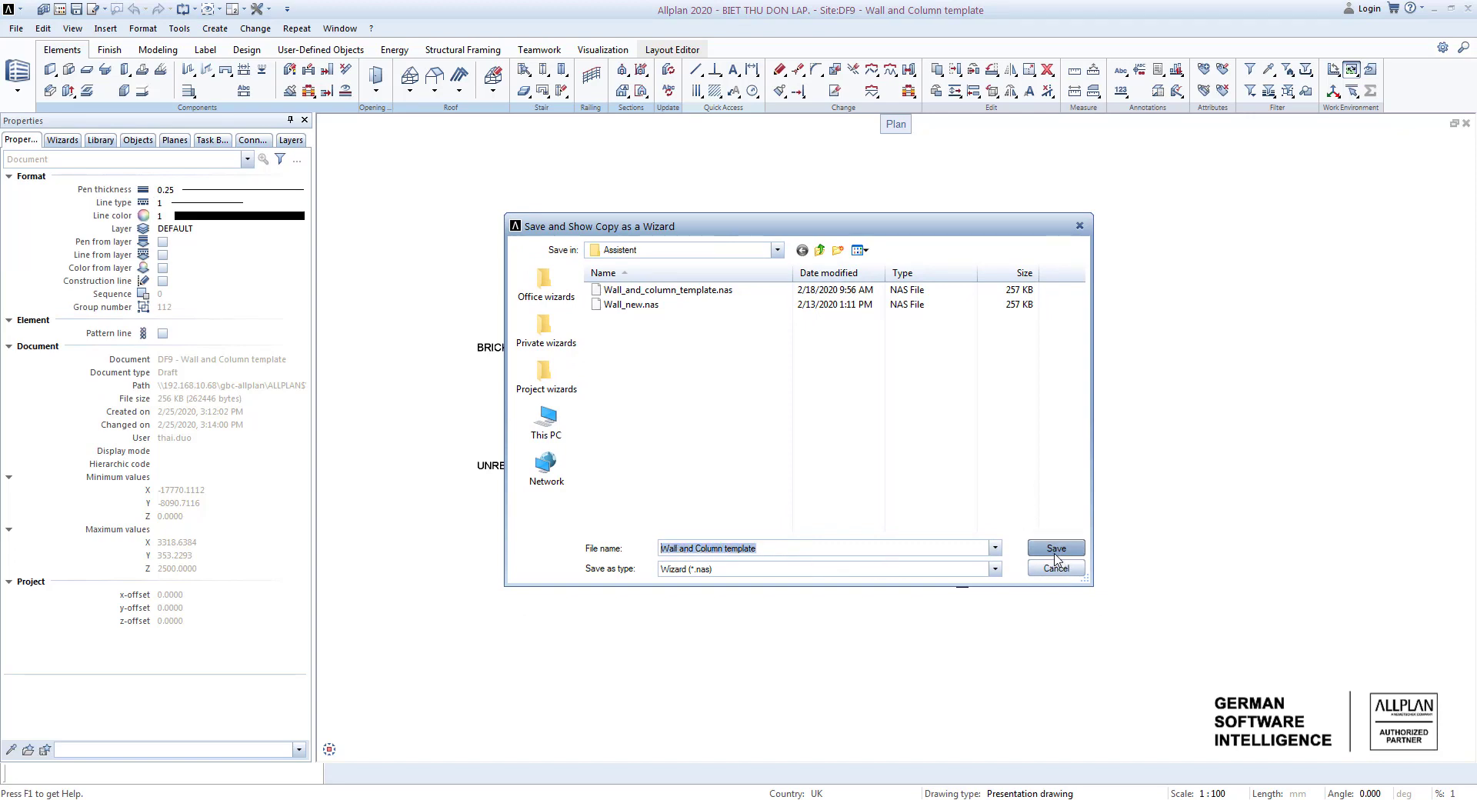
pyautogui.moveTo(894, 546); pyautogui.dragTo(632, 553)
pyautogui.write('ua')
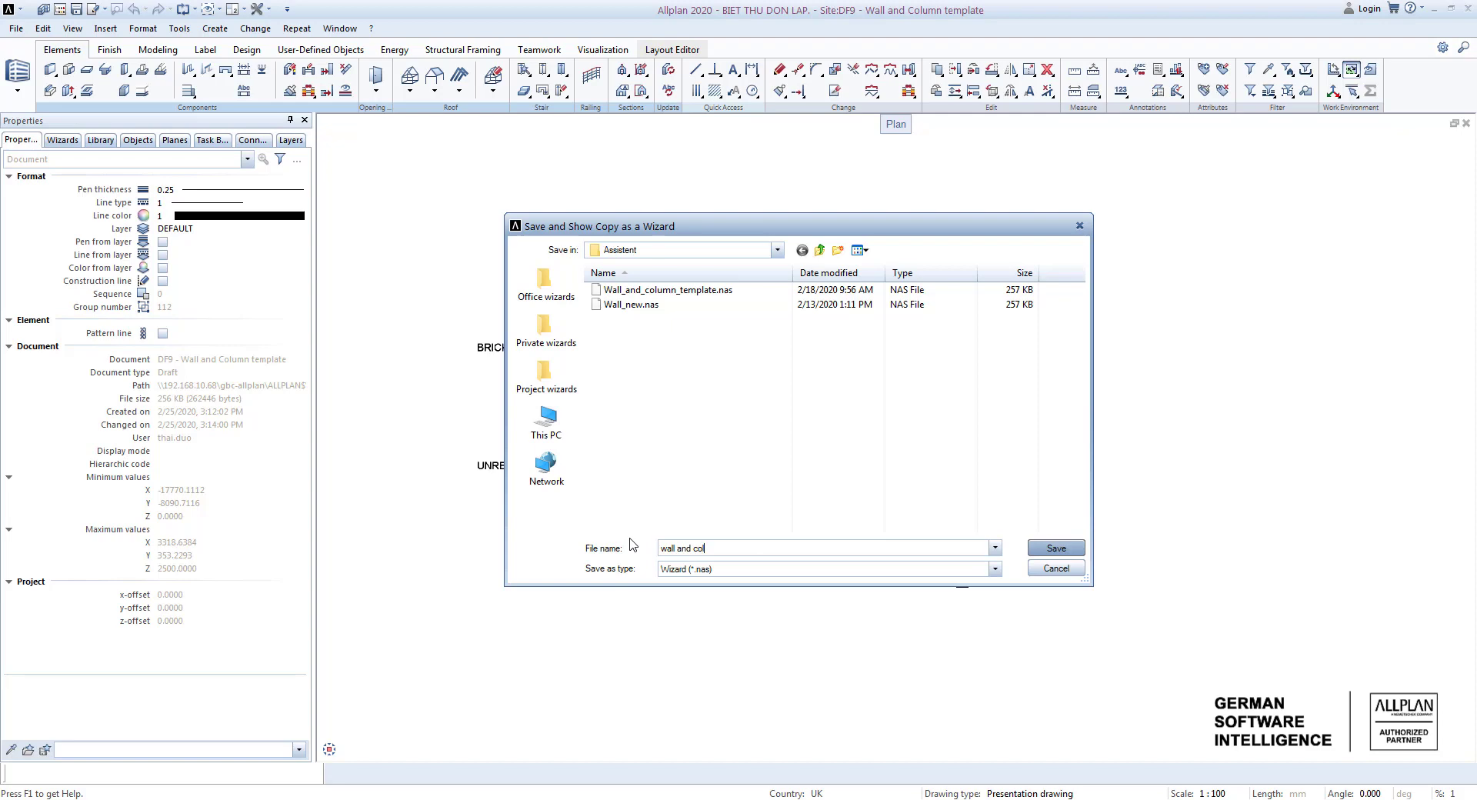
pyautogui.click(1056, 549)
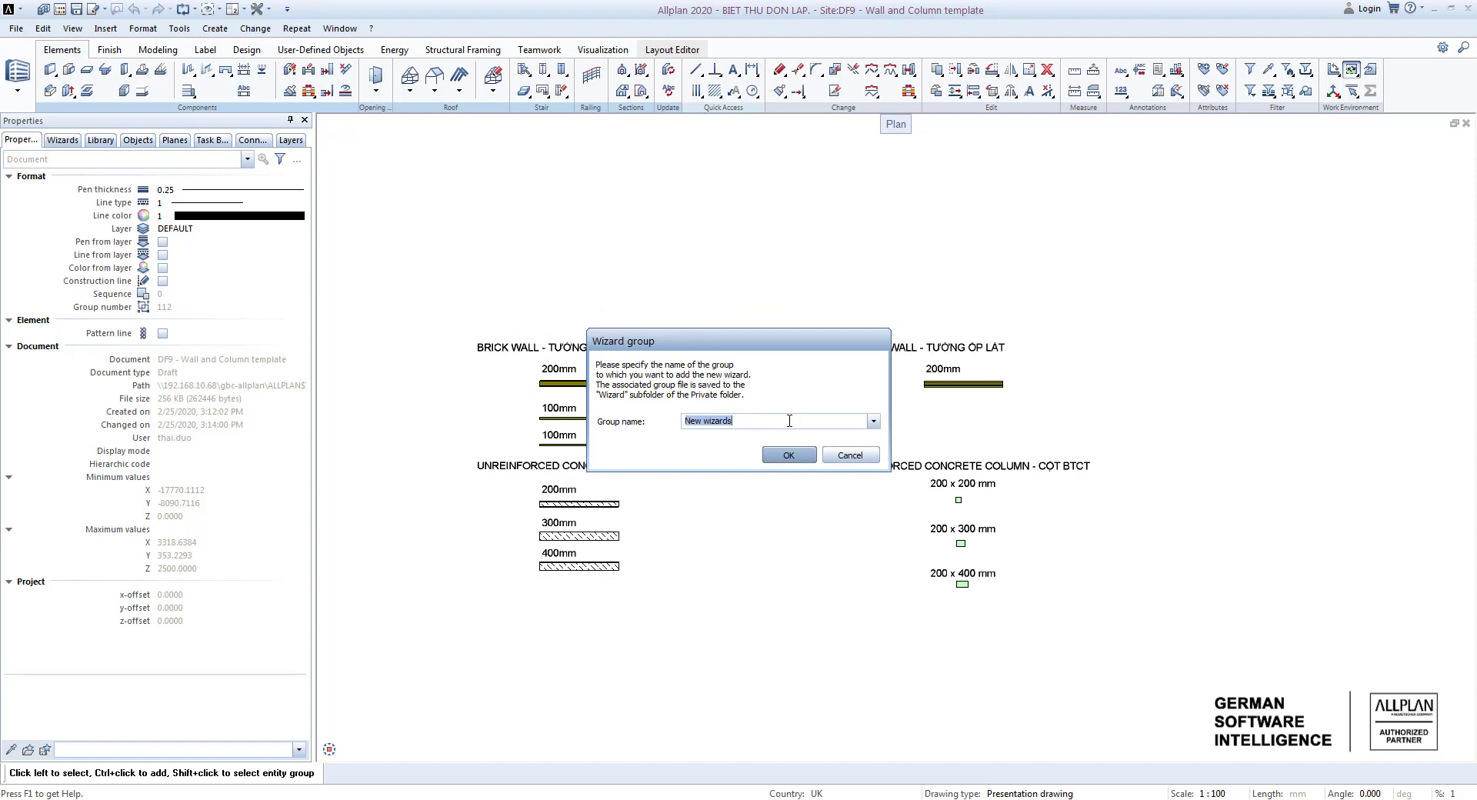
# Add the new wizard to a wizard group named architecture.
pyautogui.write('archi')
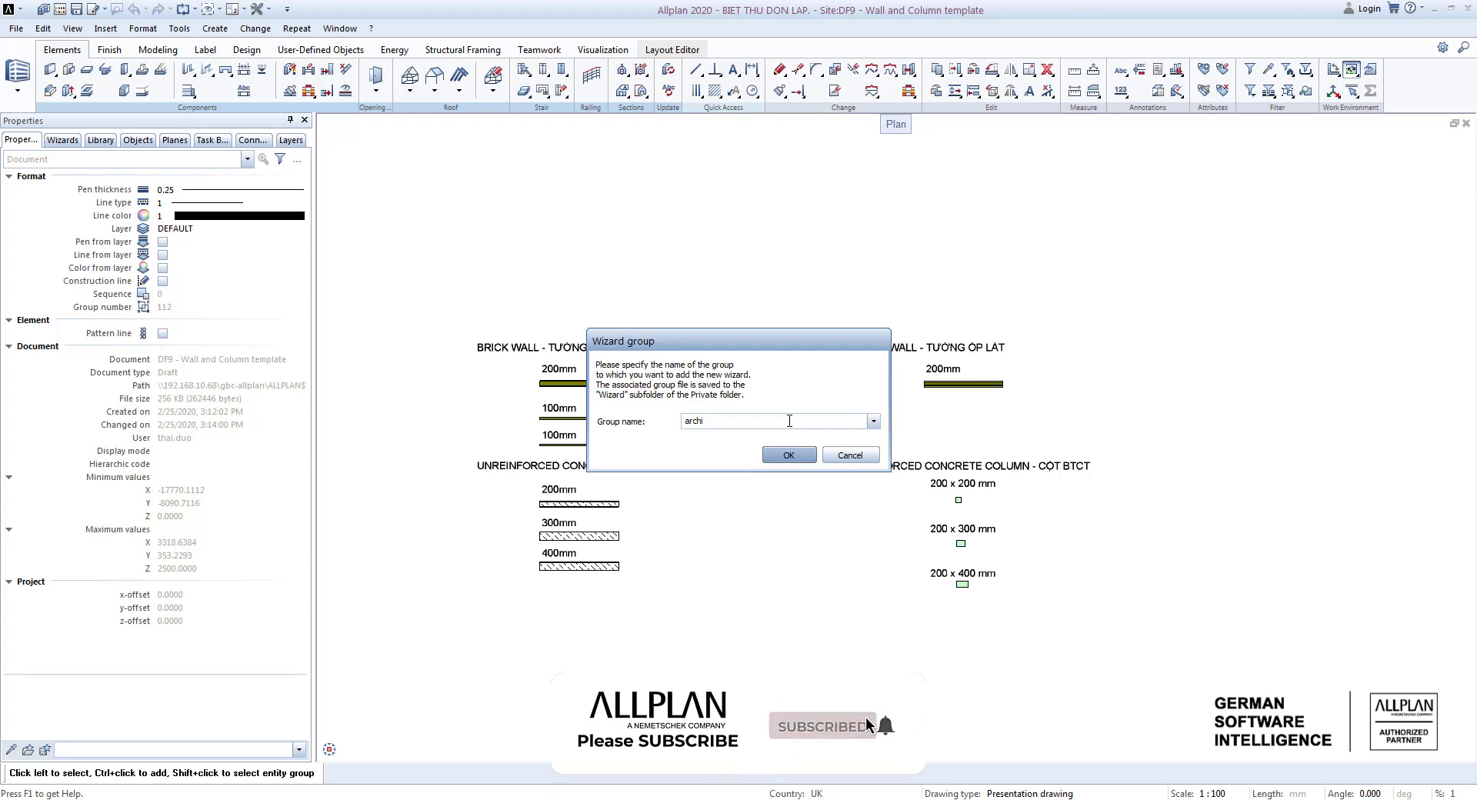
pyautogui.write('te')
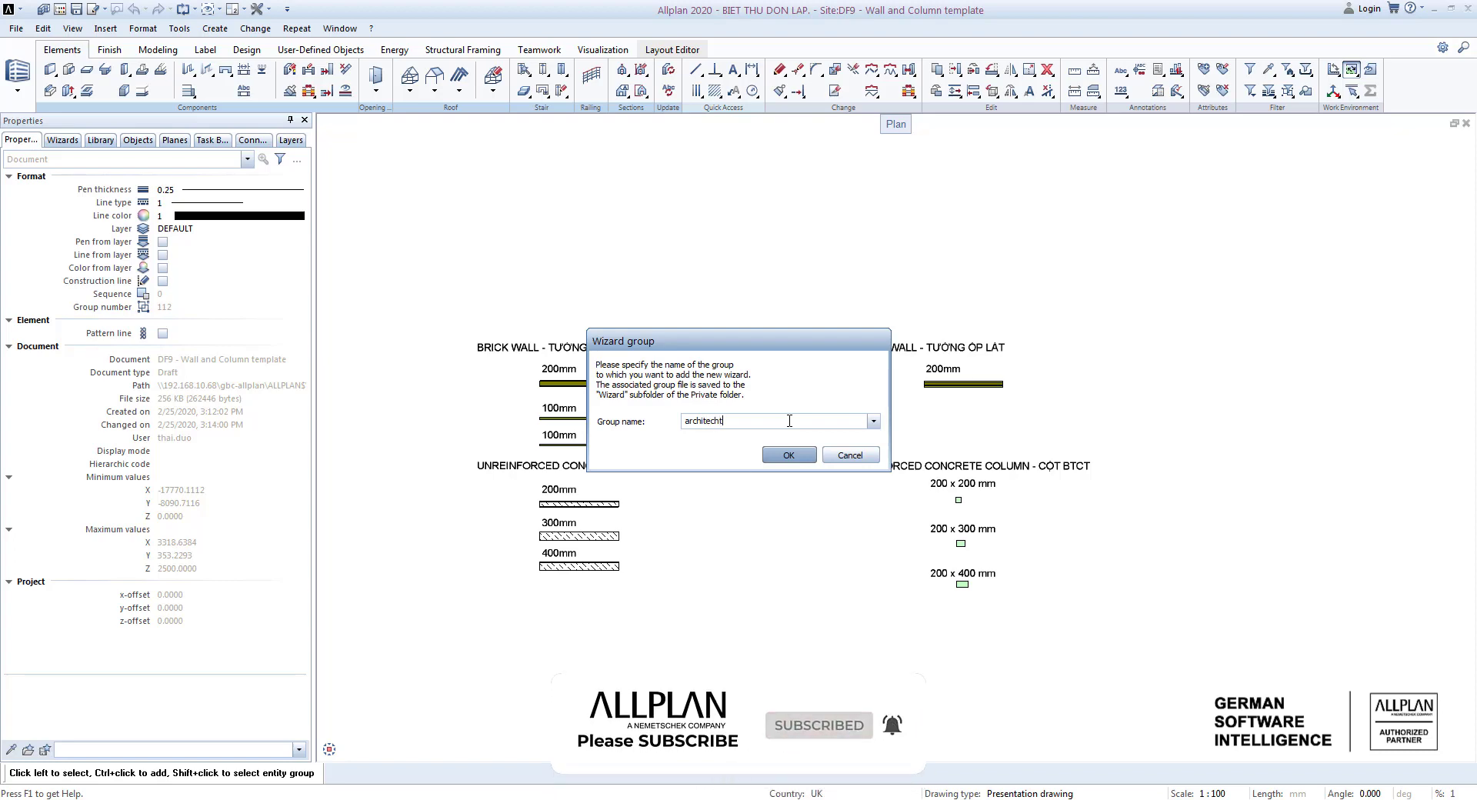
pyautogui.write('cture')
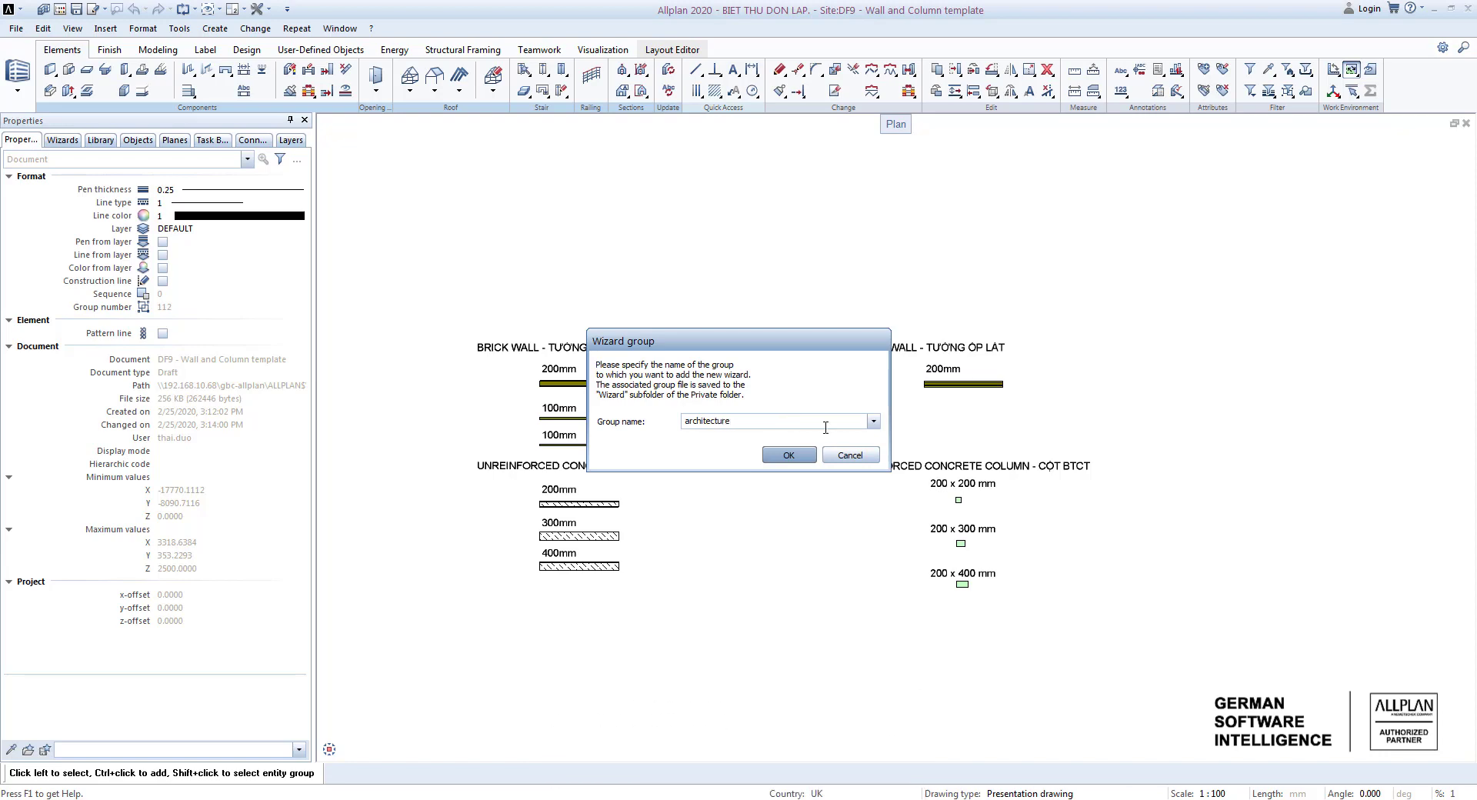
pyautogui.click(786, 458)
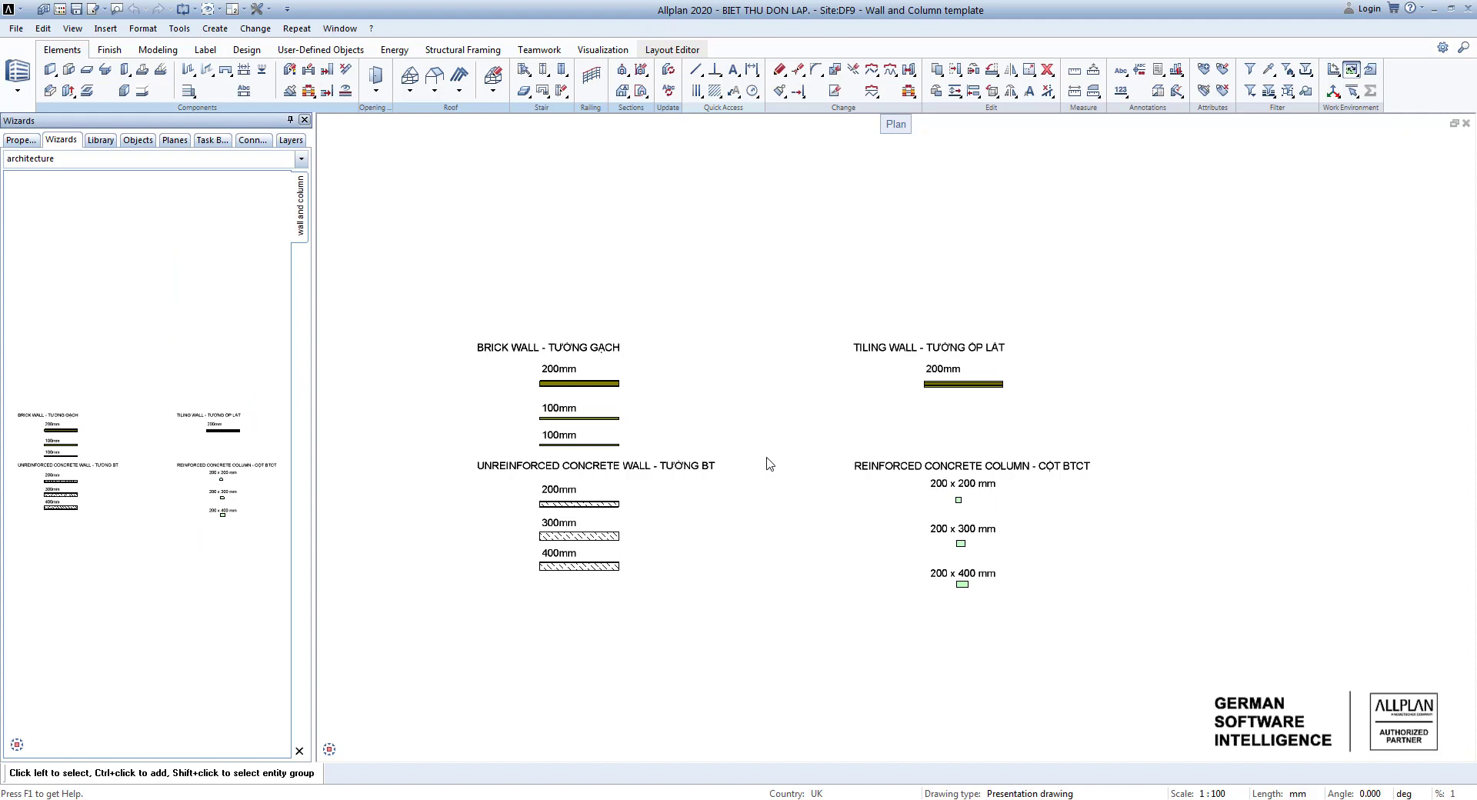
# Check the list of available wizard groups and keep the architecture group selected.
pyautogui.click(232, 166)
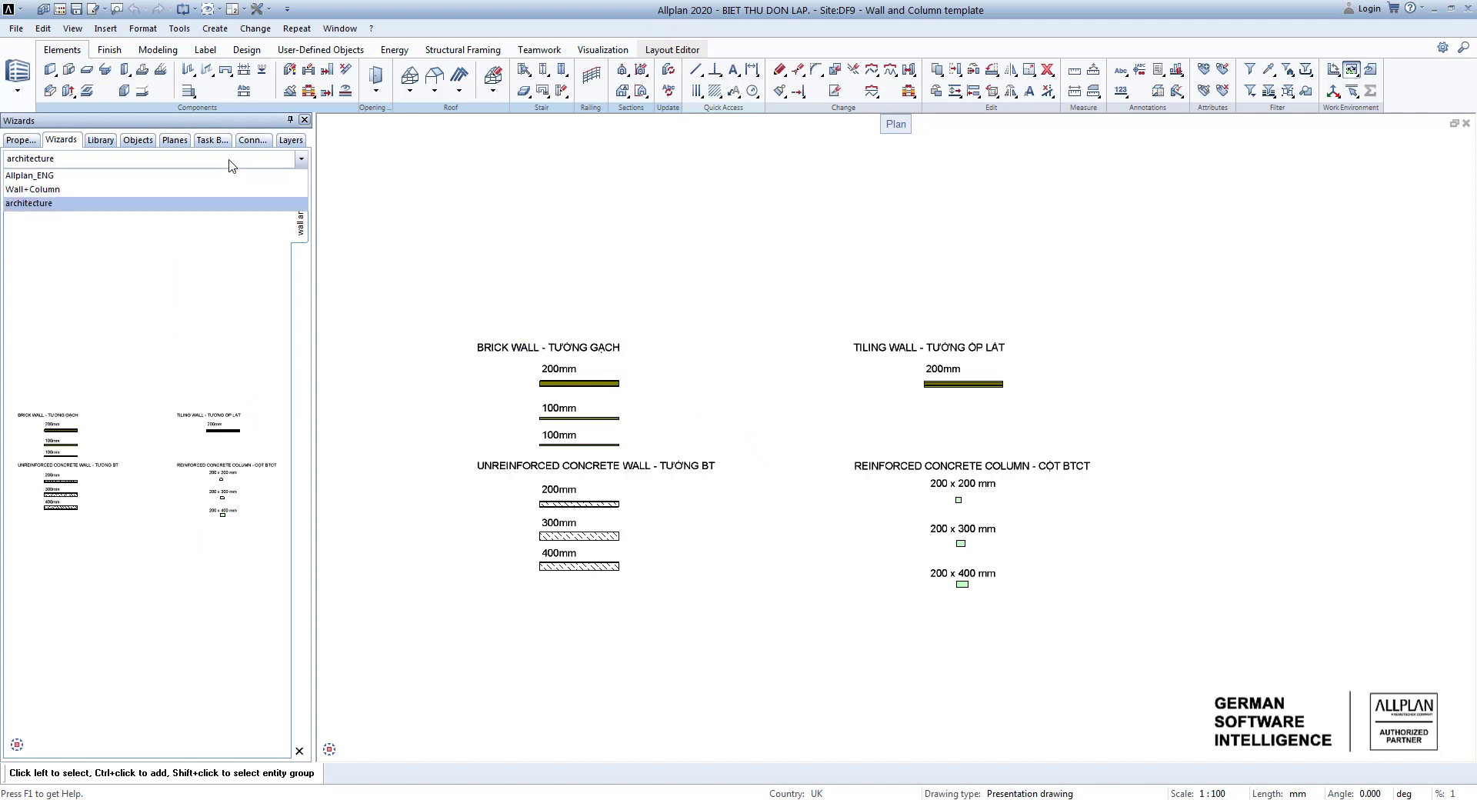
pyautogui.click(232, 165)
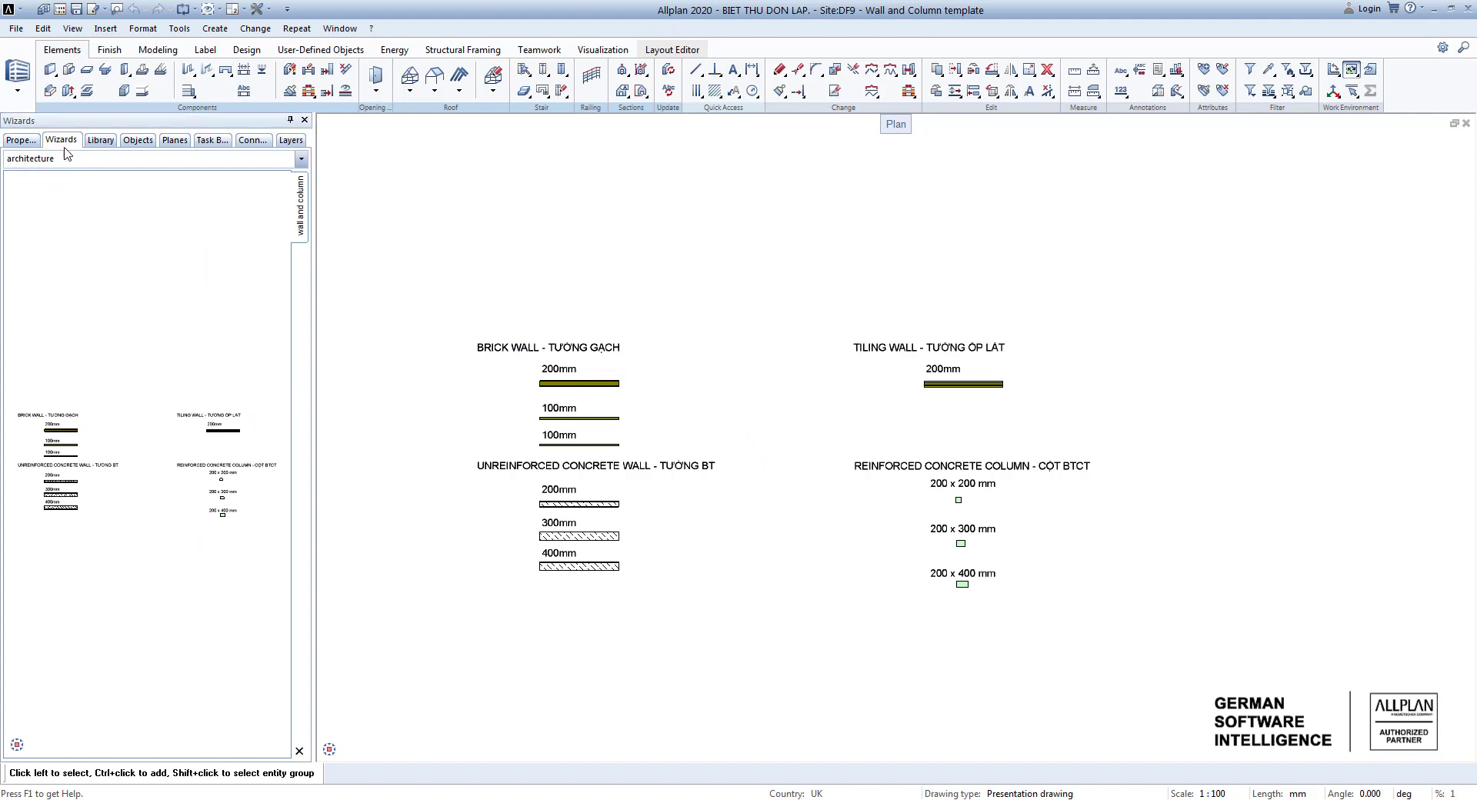
pyautogui.click(211, 168)
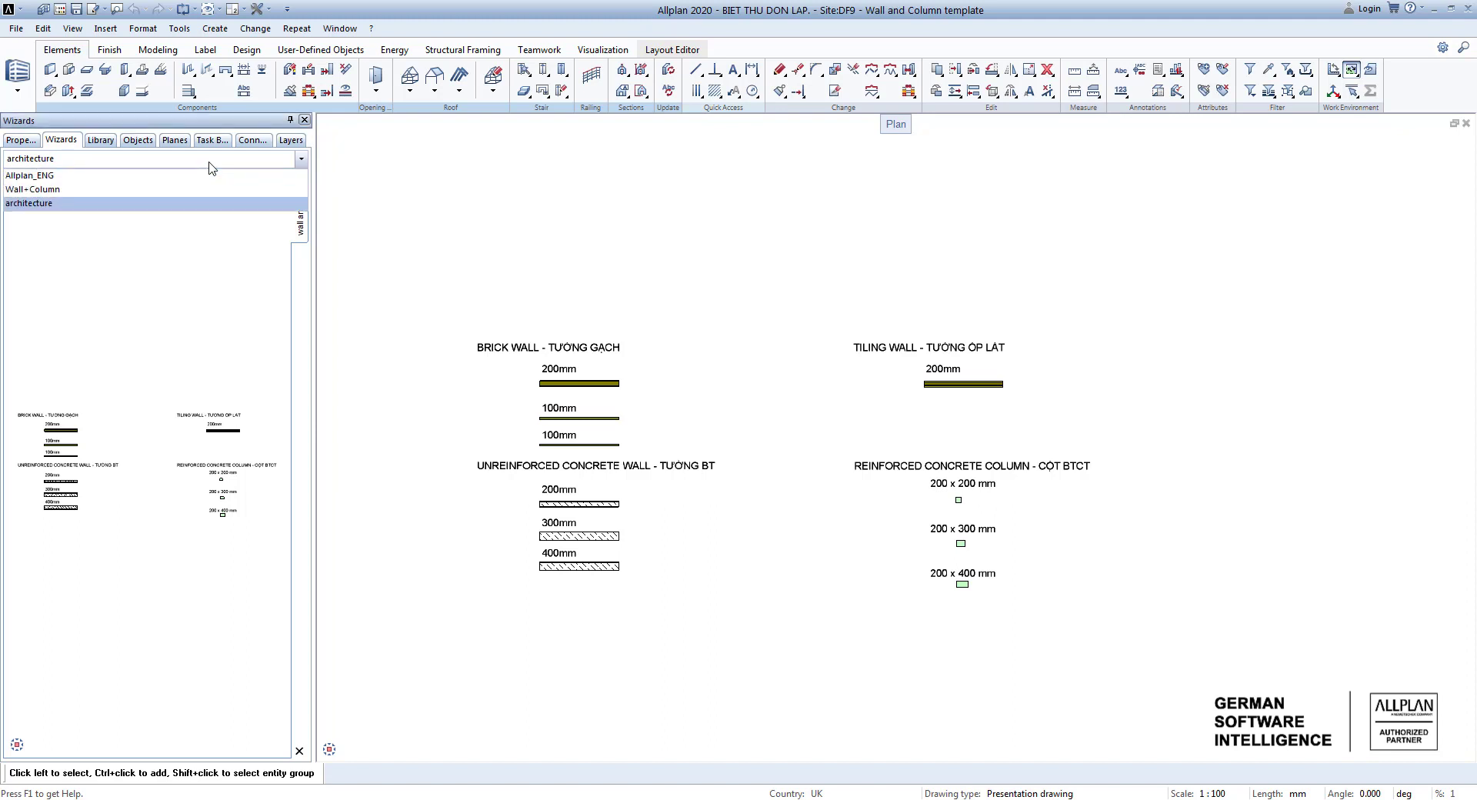
pyautogui.click(139, 204)
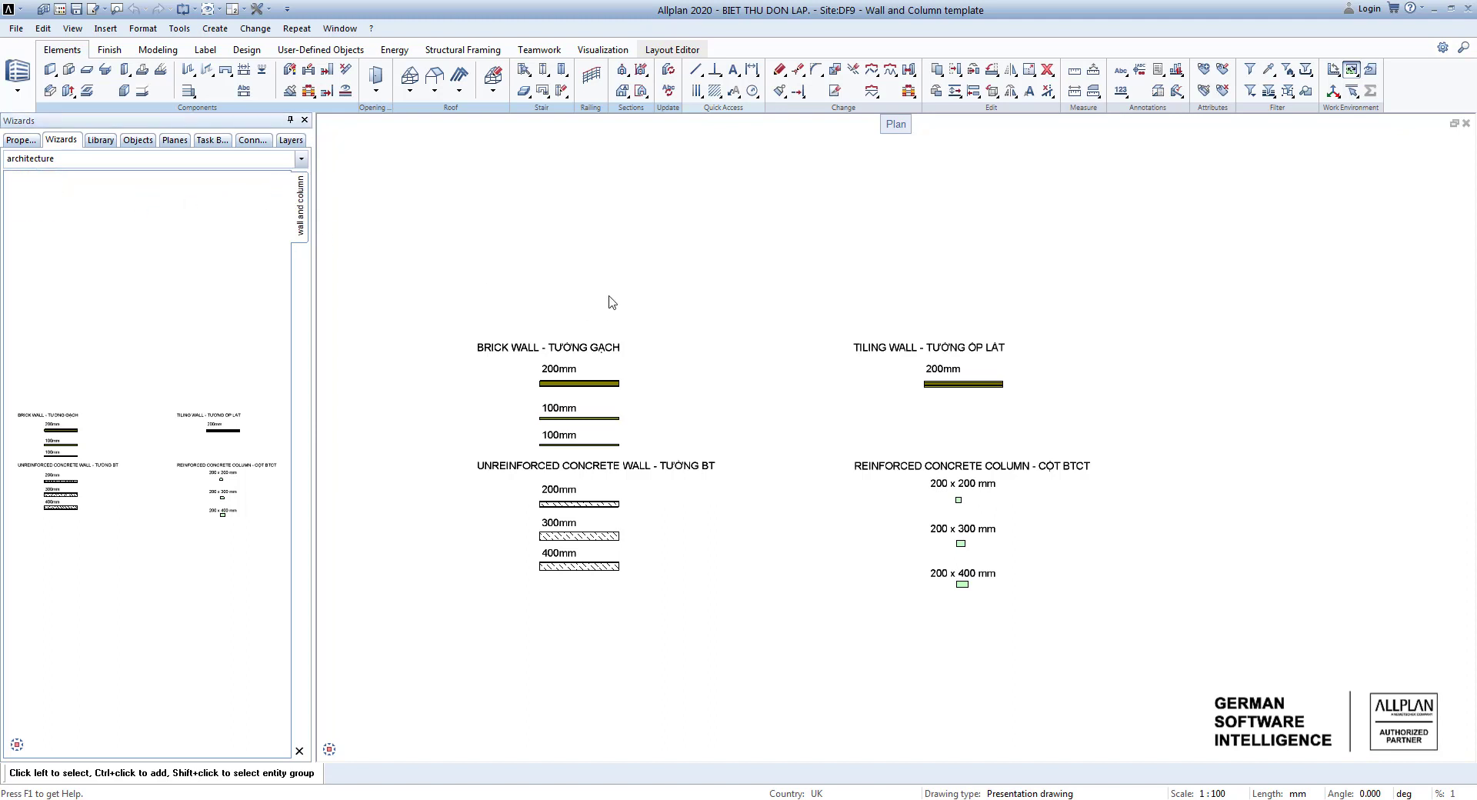
pyautogui.scroll(-2, 123, 424)
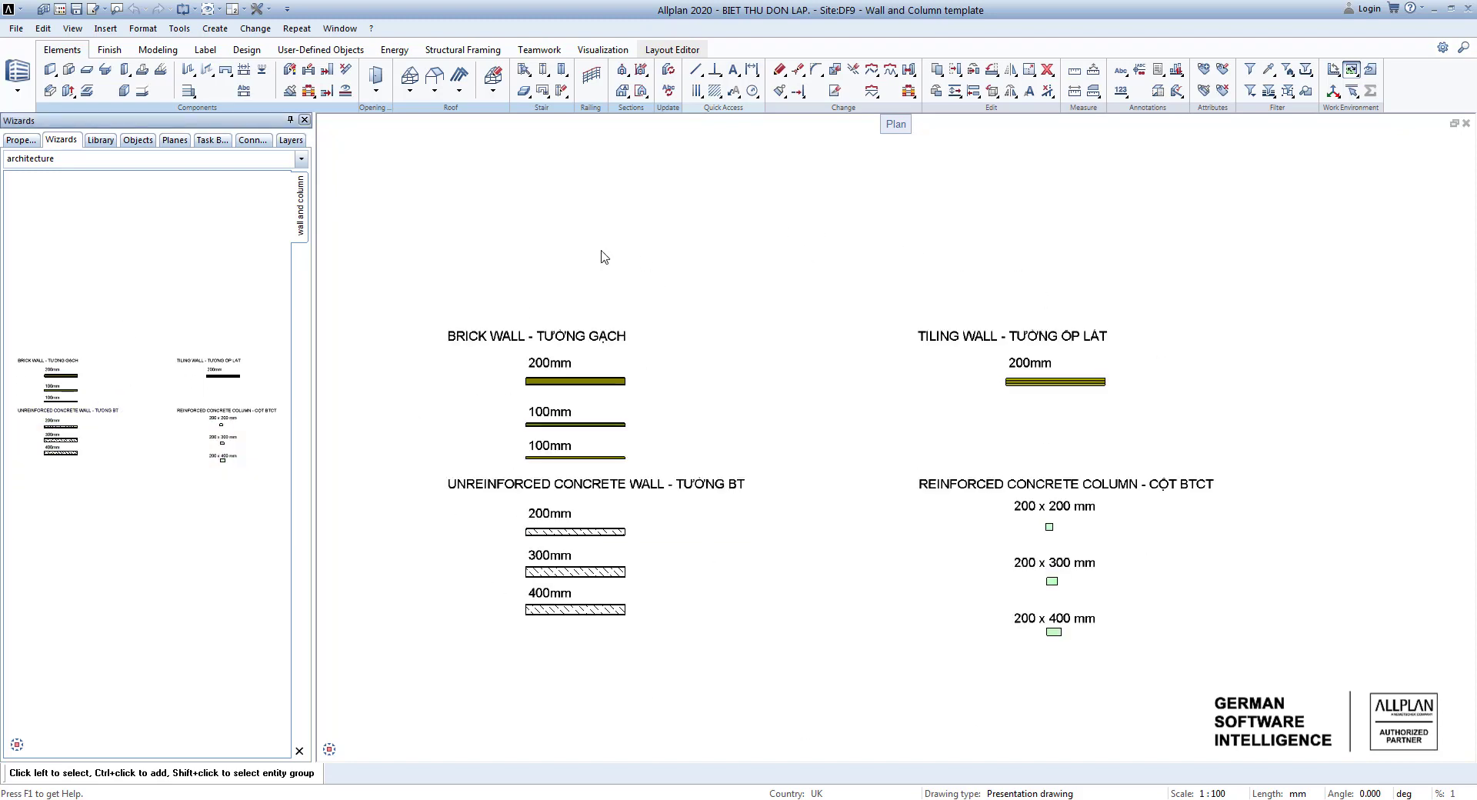
# Make Ví dụ the current drawing file with Mat bang tang 1 loaded as a background reference, and show its floor plan.
pyautogui.click(335, 330)
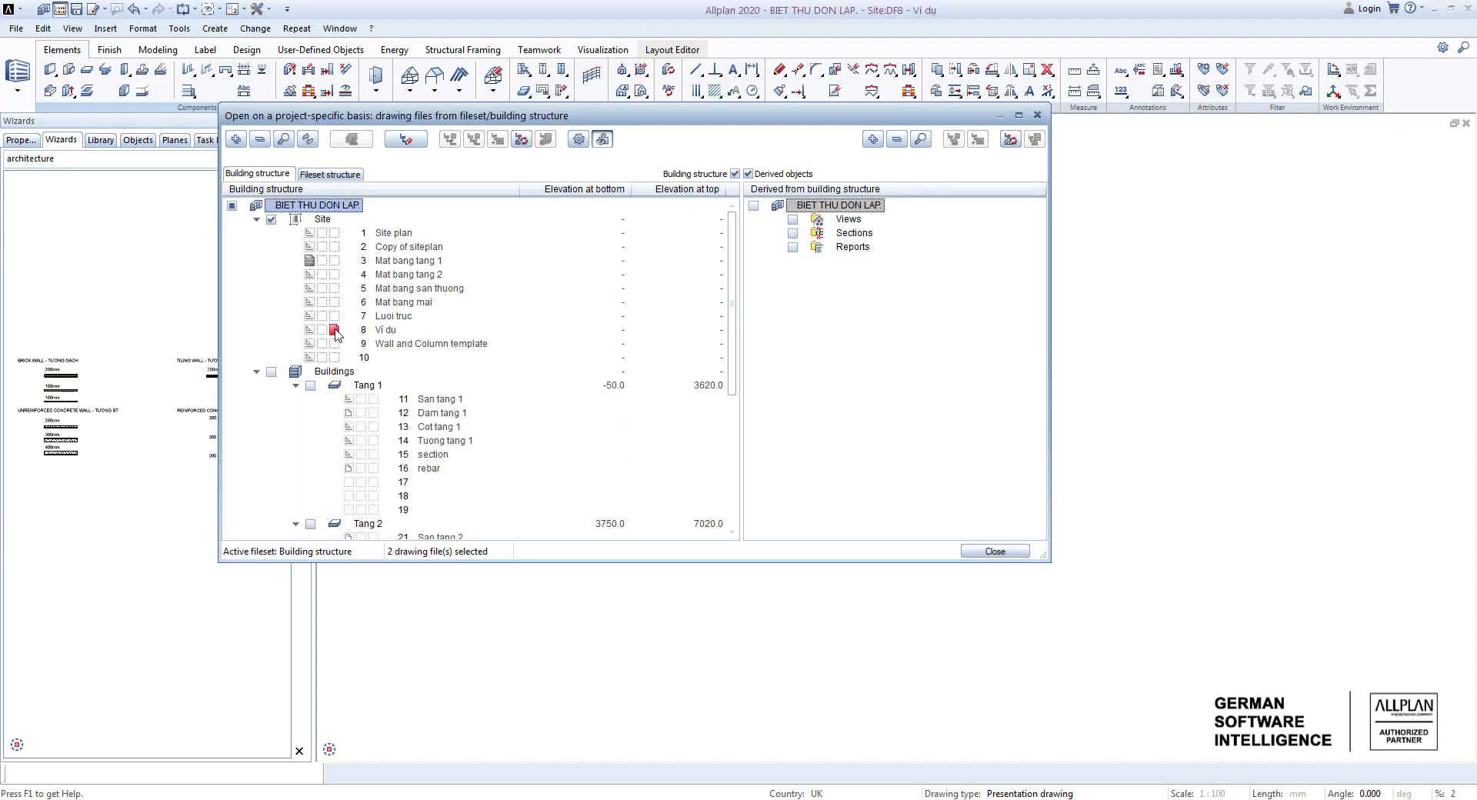
pyautogui.click(321, 262)
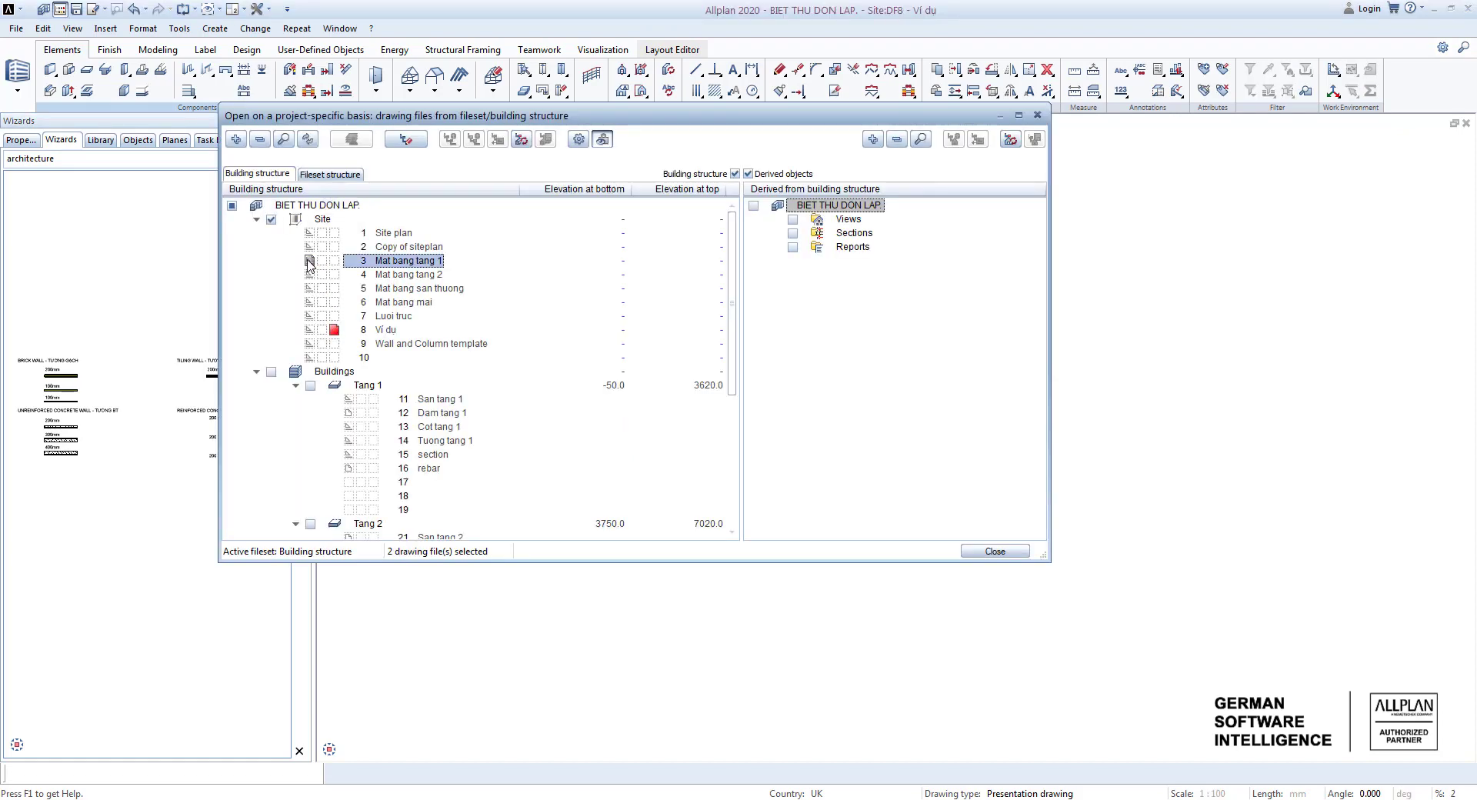
pyautogui.click(995, 552)
pyautogui.scroll(5, 830, 373)
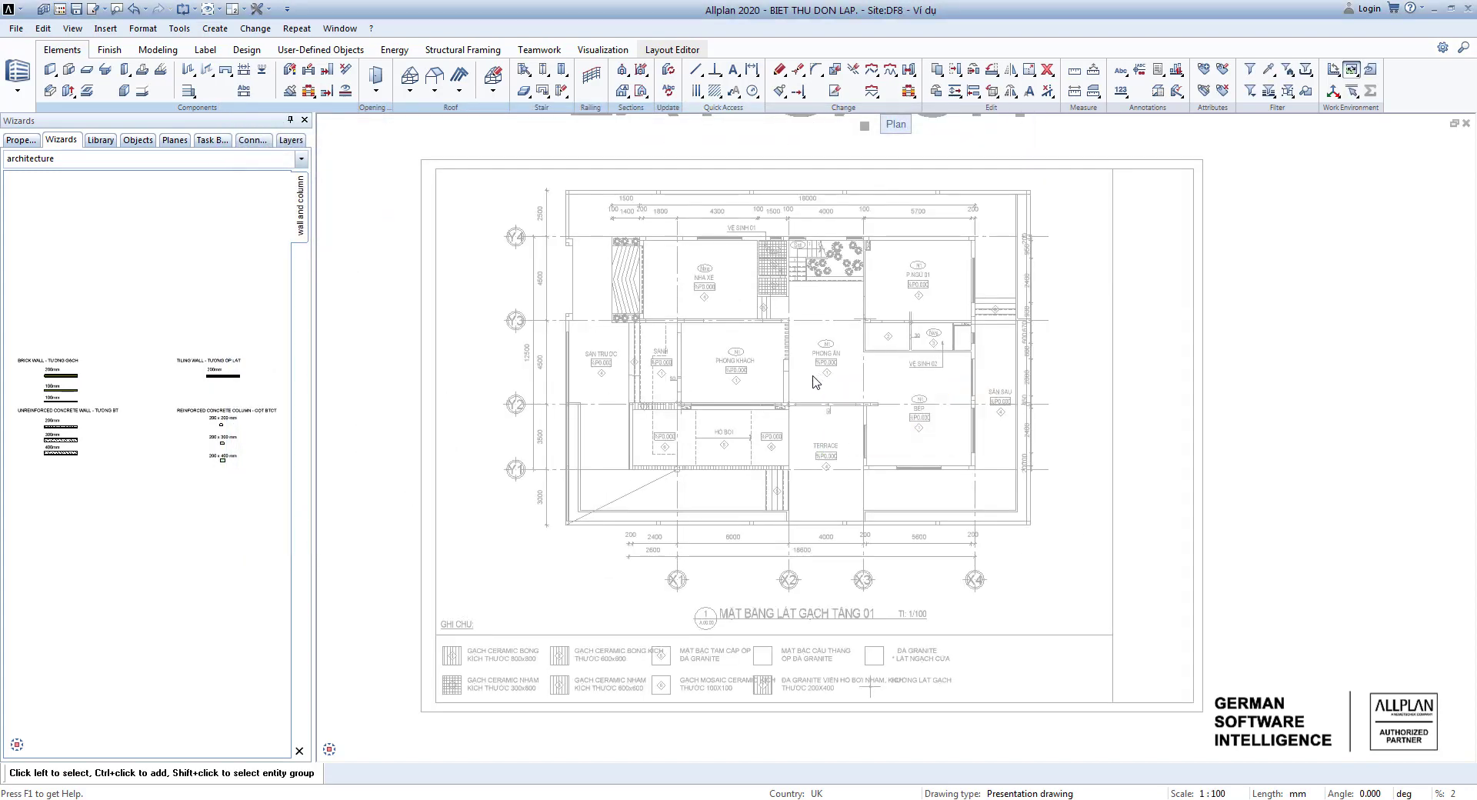
pyautogui.moveTo(810, 375); pyautogui.dragTo(896, 444, button='middle')
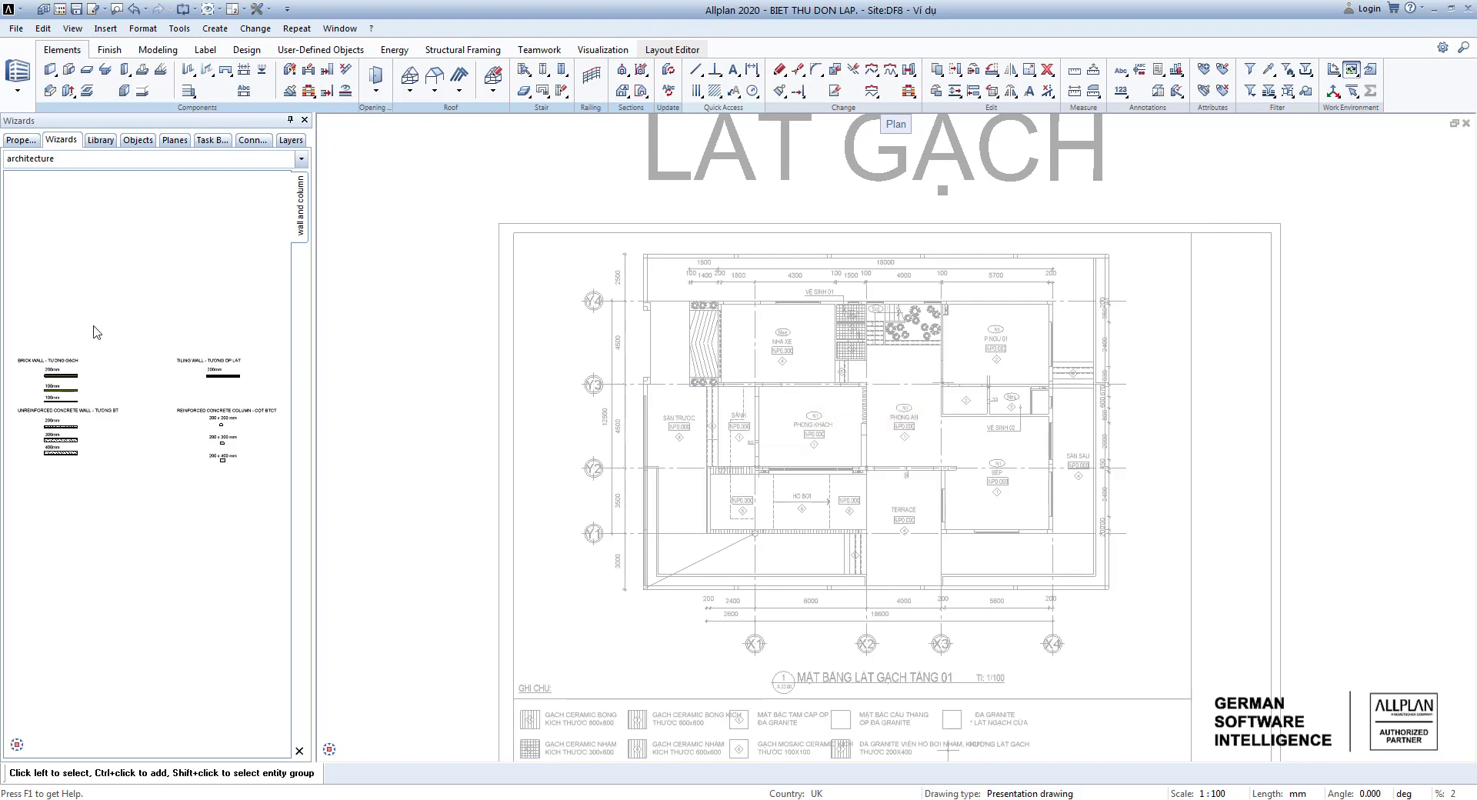
# Start the Wall tool with the properties matched from the 200mm brick wall in the architecture wizard.
pyautogui.scroll(6, 47, 377)
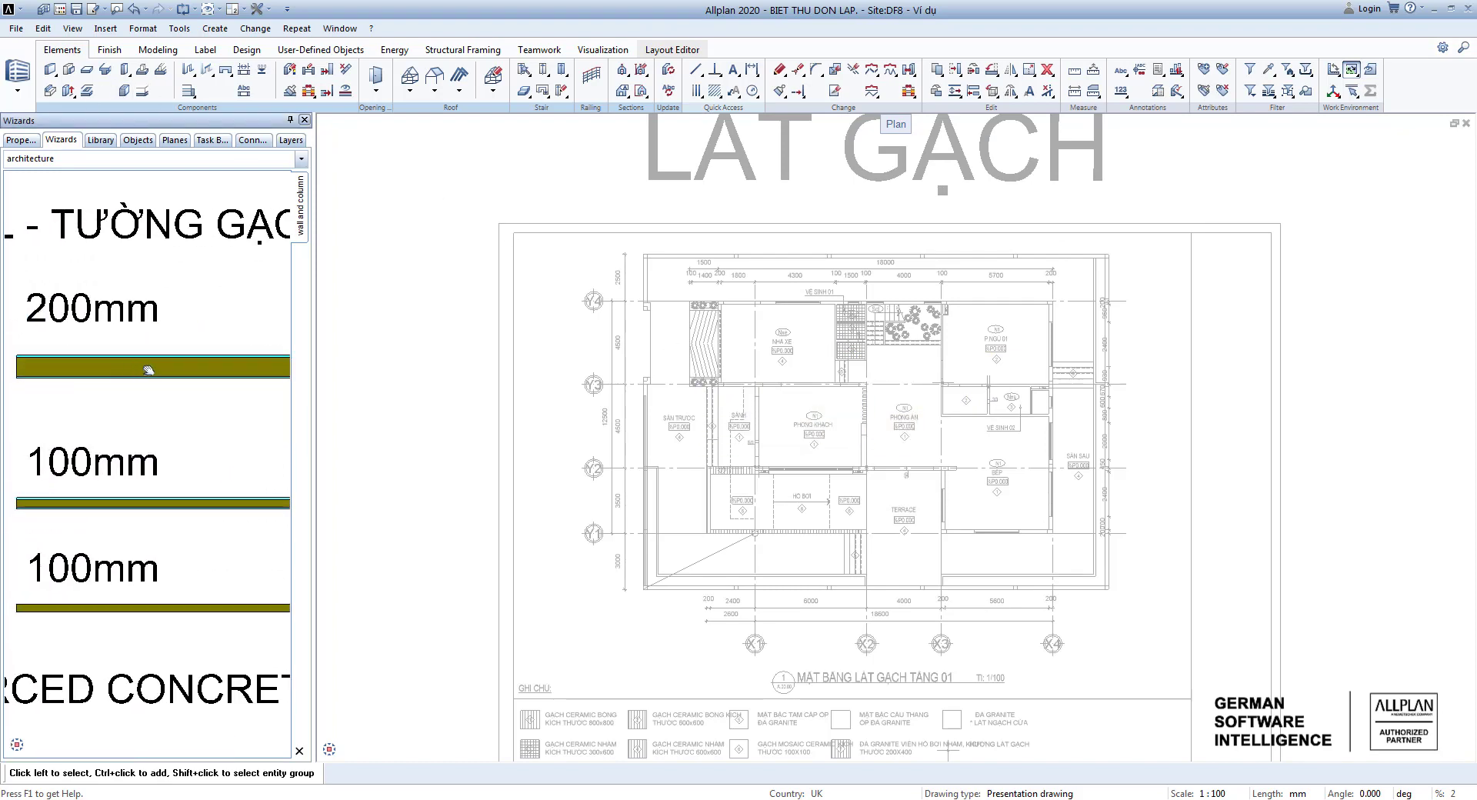
pyautogui.scroll(-3, 148, 370)
pyautogui.scroll(-1, 144, 368)
pyautogui.rightClick(146, 364)
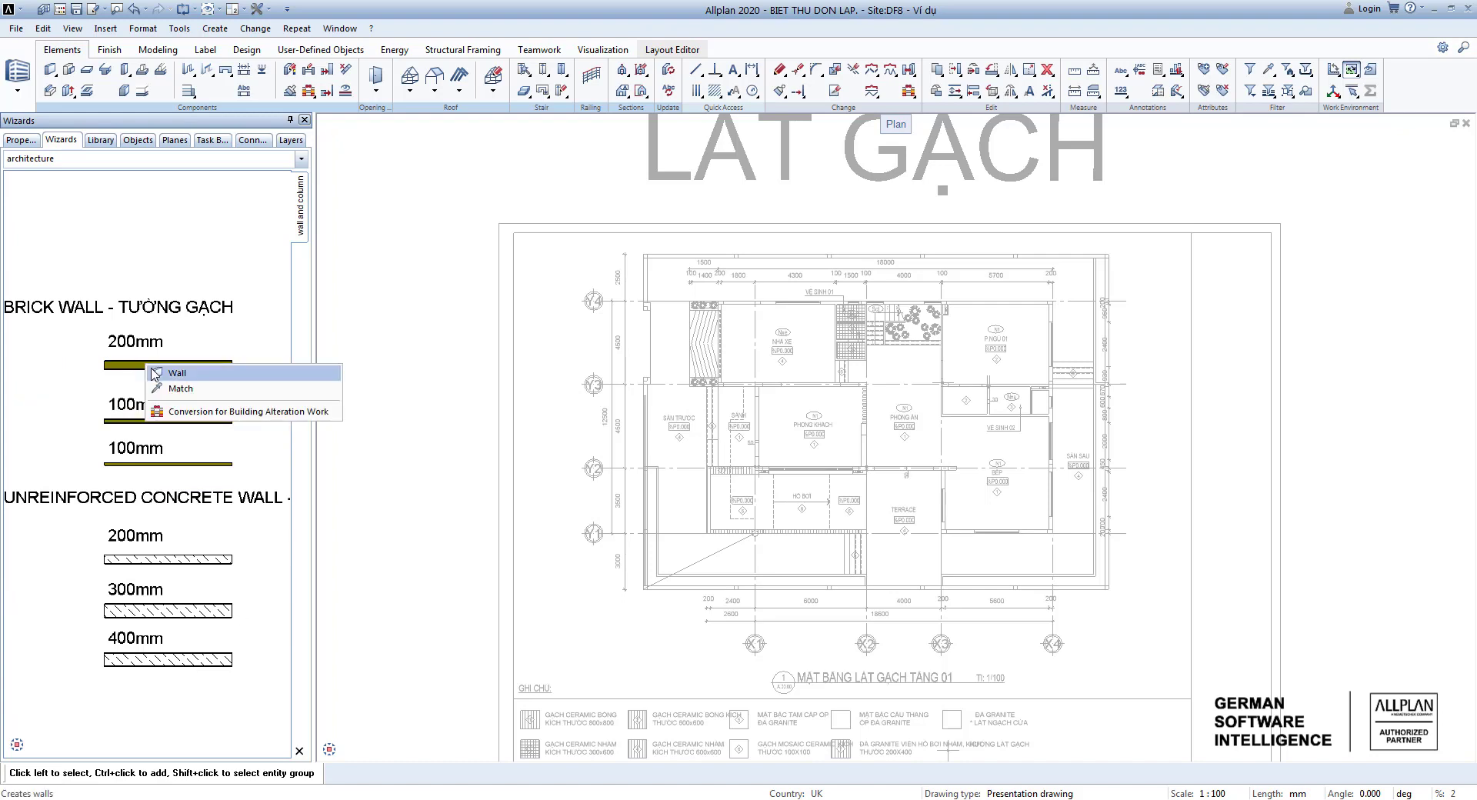
pyautogui.click(179, 389)
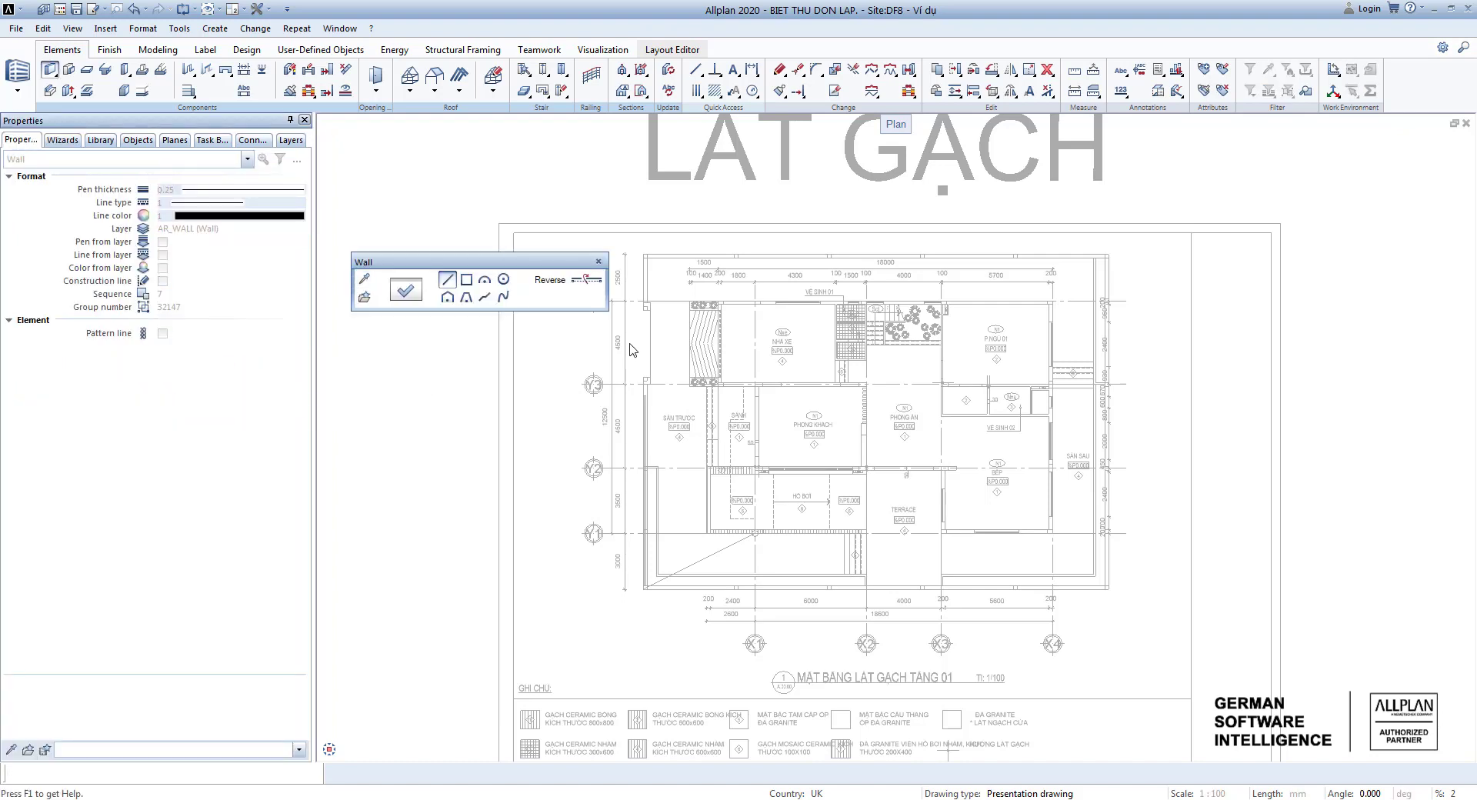
# Start the 200mm brick wall at the inner side of the upper-left corner of the perimeter wall on the floor plan.
pyautogui.scroll(-1, 675, 309)
pyautogui.scroll(1, 675, 308)
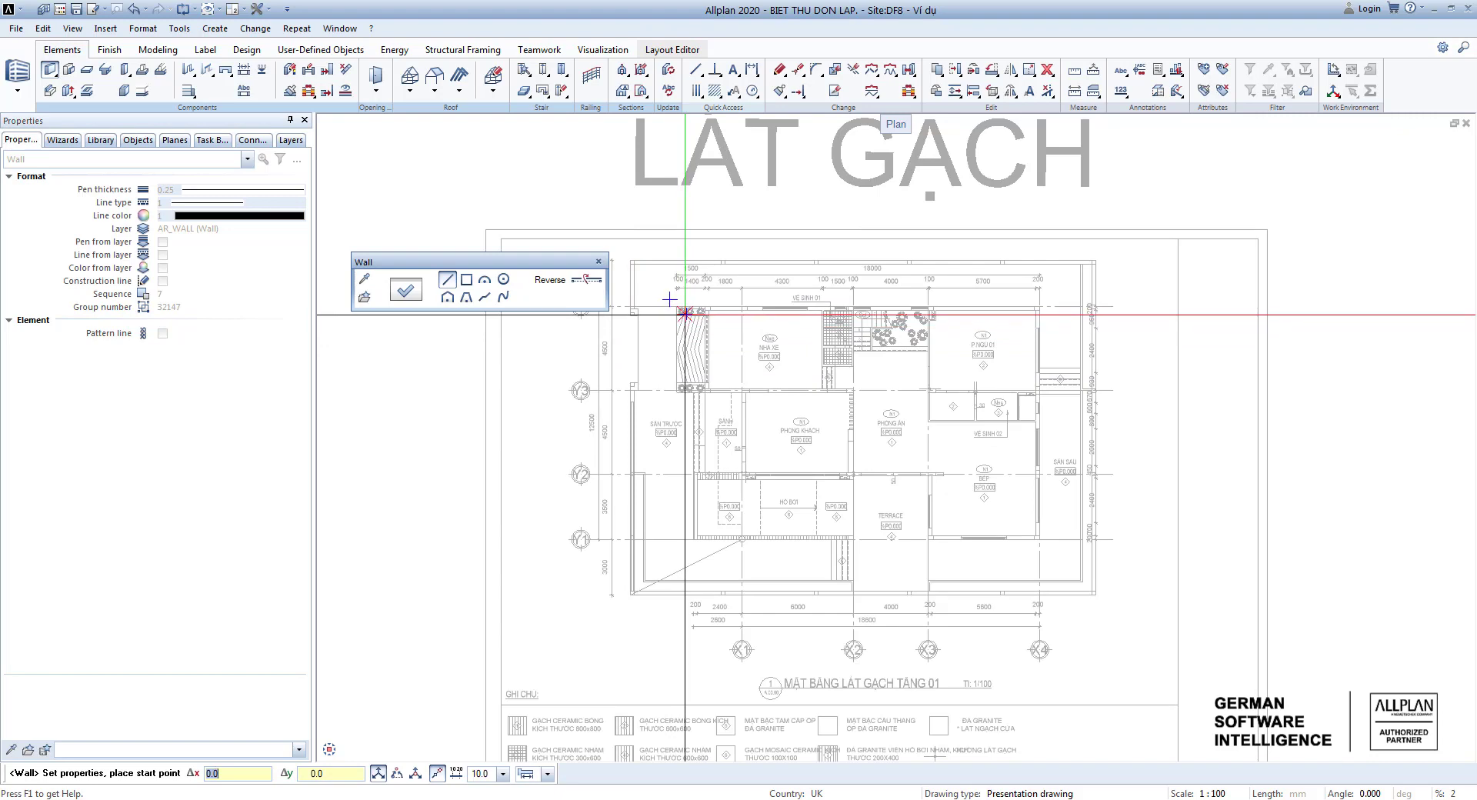
pyautogui.scroll(3, 679, 322)
pyautogui.scroll(-3, 764, 307)
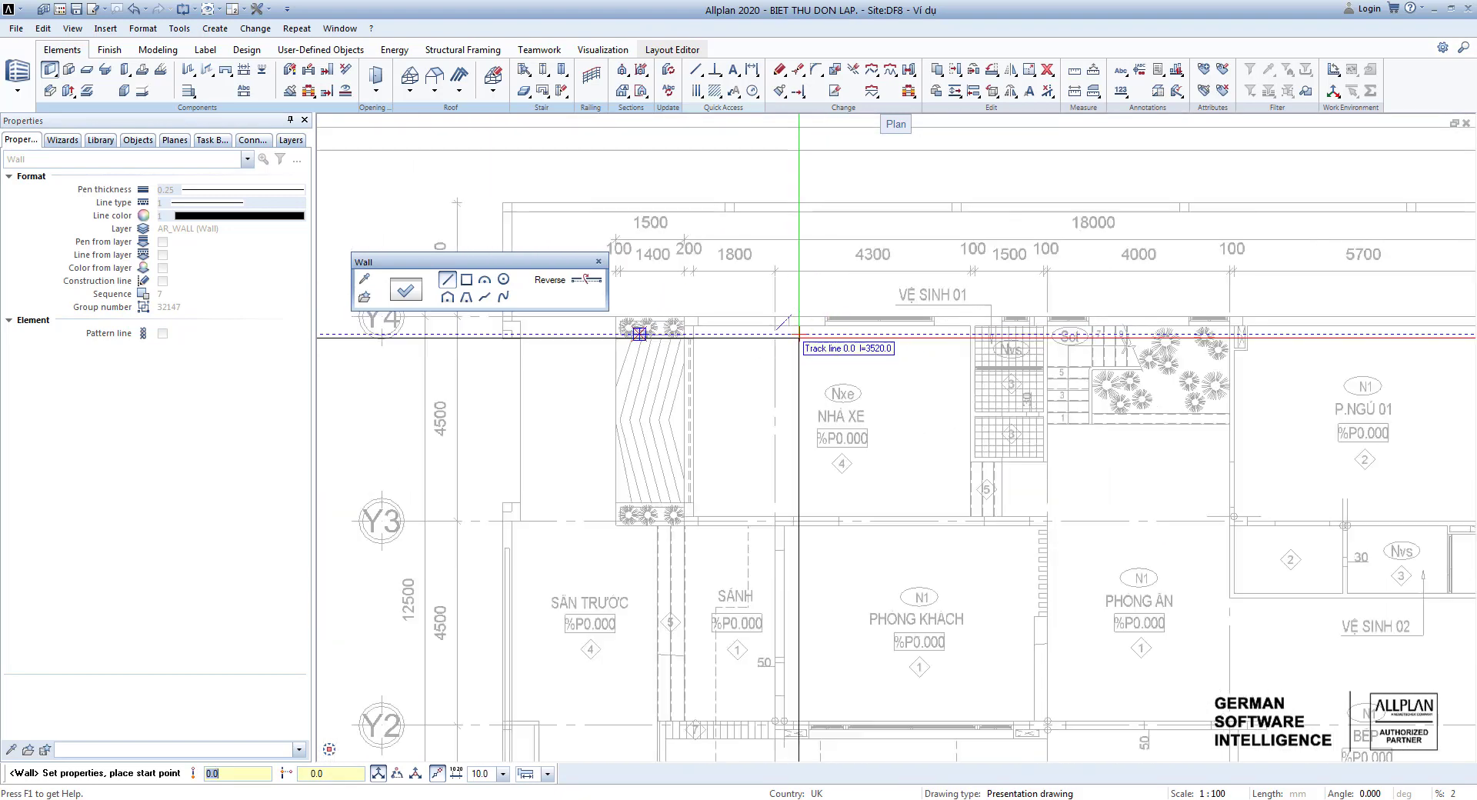
pyautogui.moveTo(949, 370); pyautogui.dragTo(538, 370, button='middle')
pyautogui.moveTo(703, 361); pyautogui.dragTo(892, 346, button='middle')
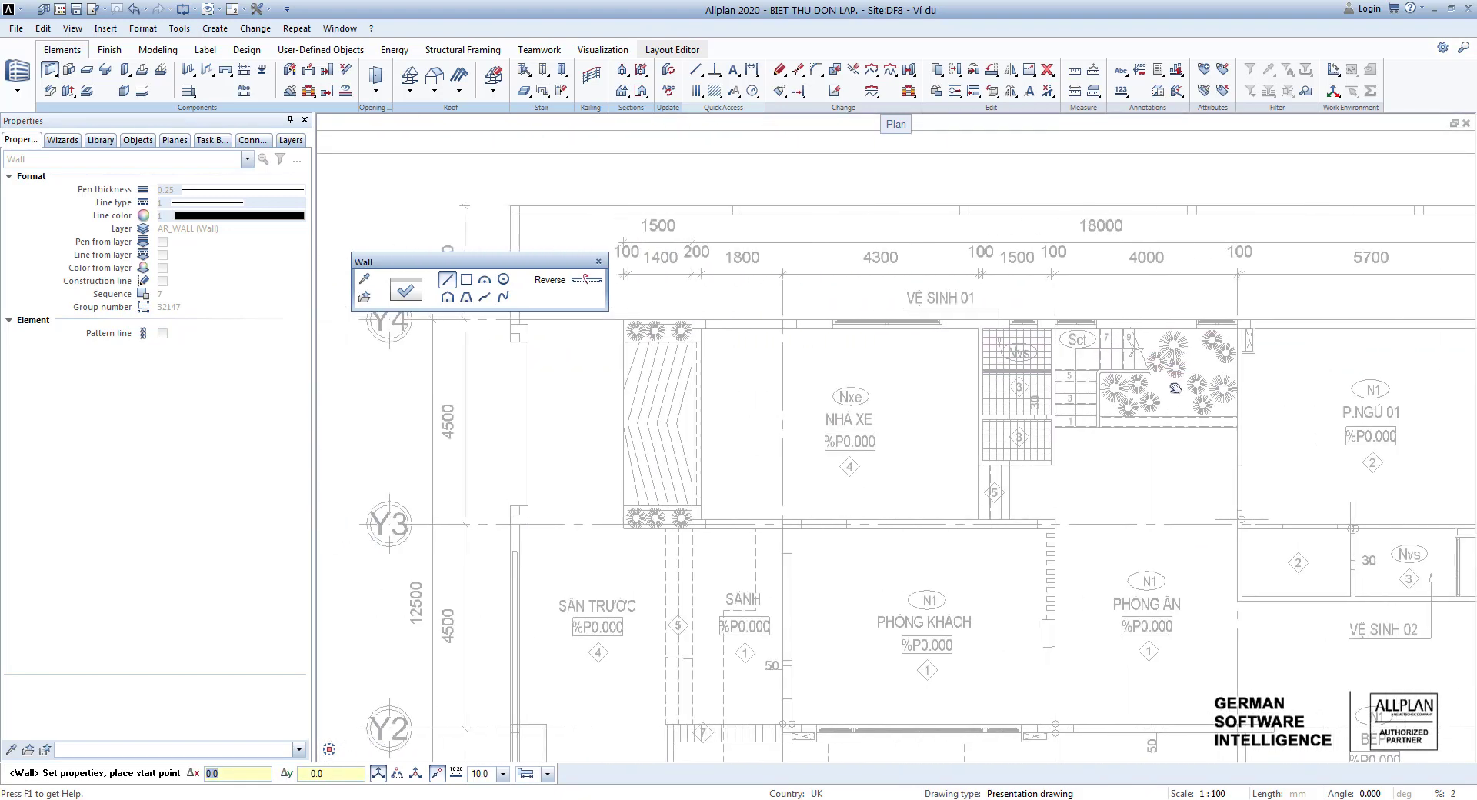
pyautogui.scroll(5, 861, 332)
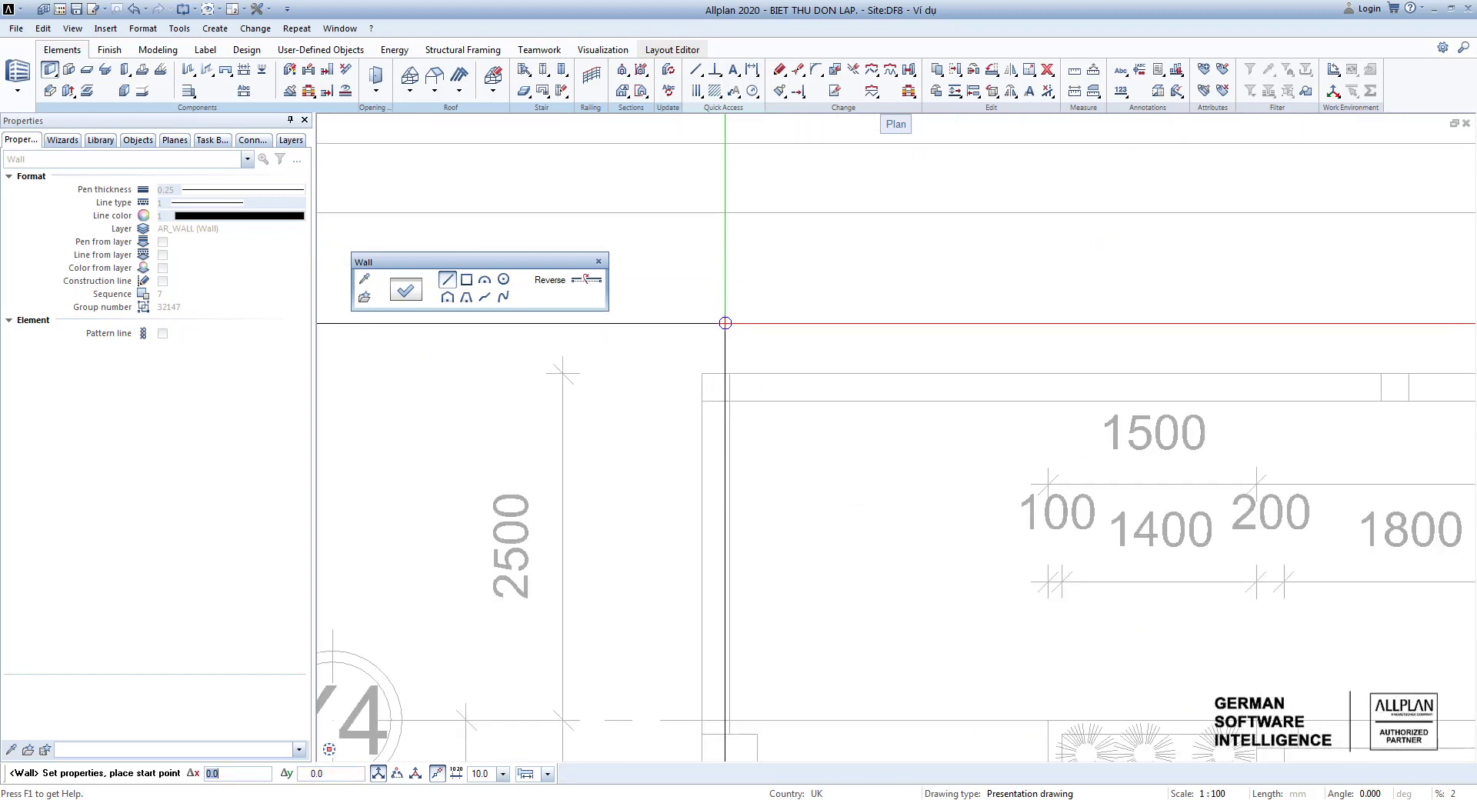
pyautogui.click(717, 383)
pyautogui.scroll(-5, 769, 393)
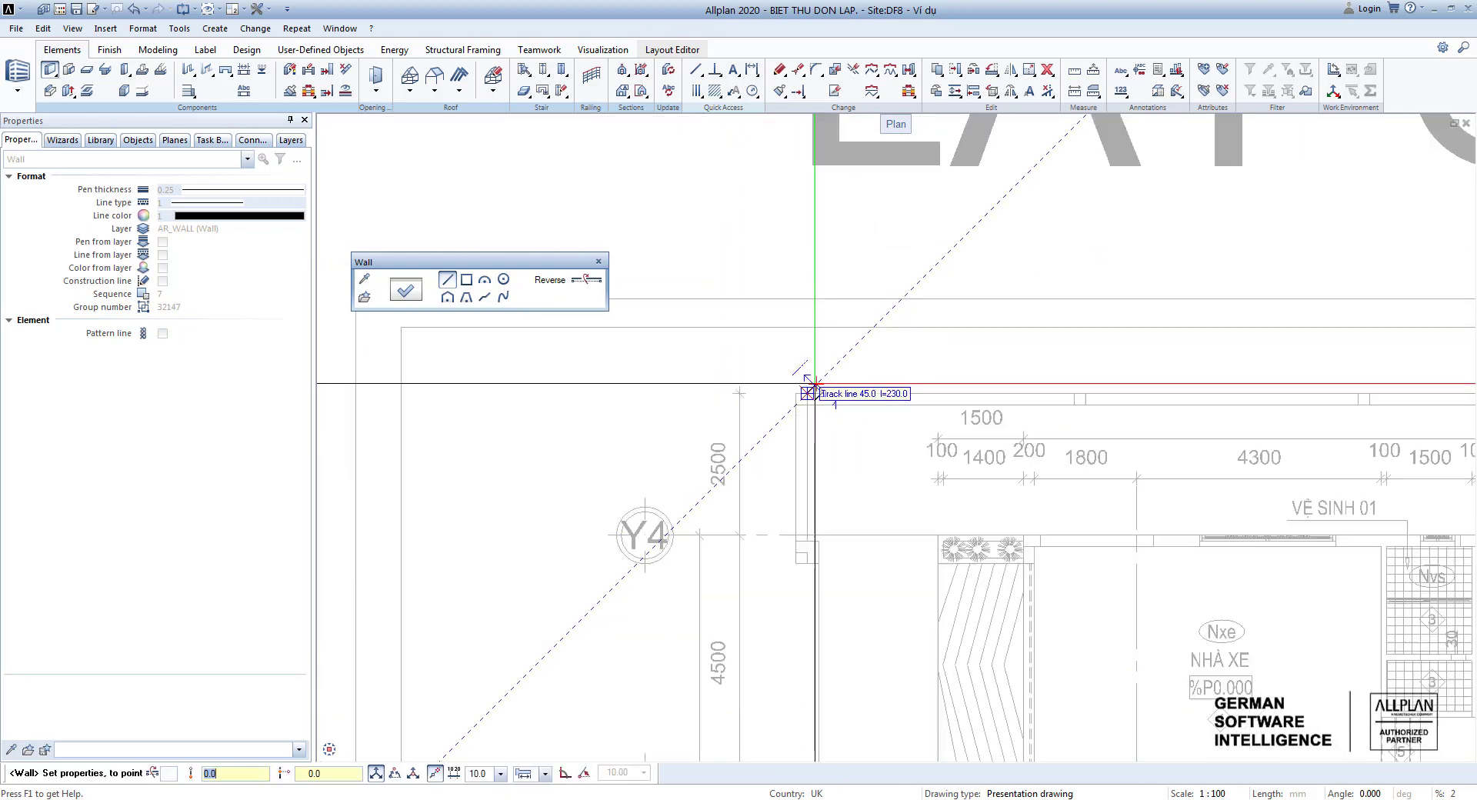
# Put the wall's positioning axis on one face of the wall, with offsets of 200.0 and 0.0.
pyautogui.scroll(5, 808, 390)
pyautogui.scroll(-3, 700, 401)
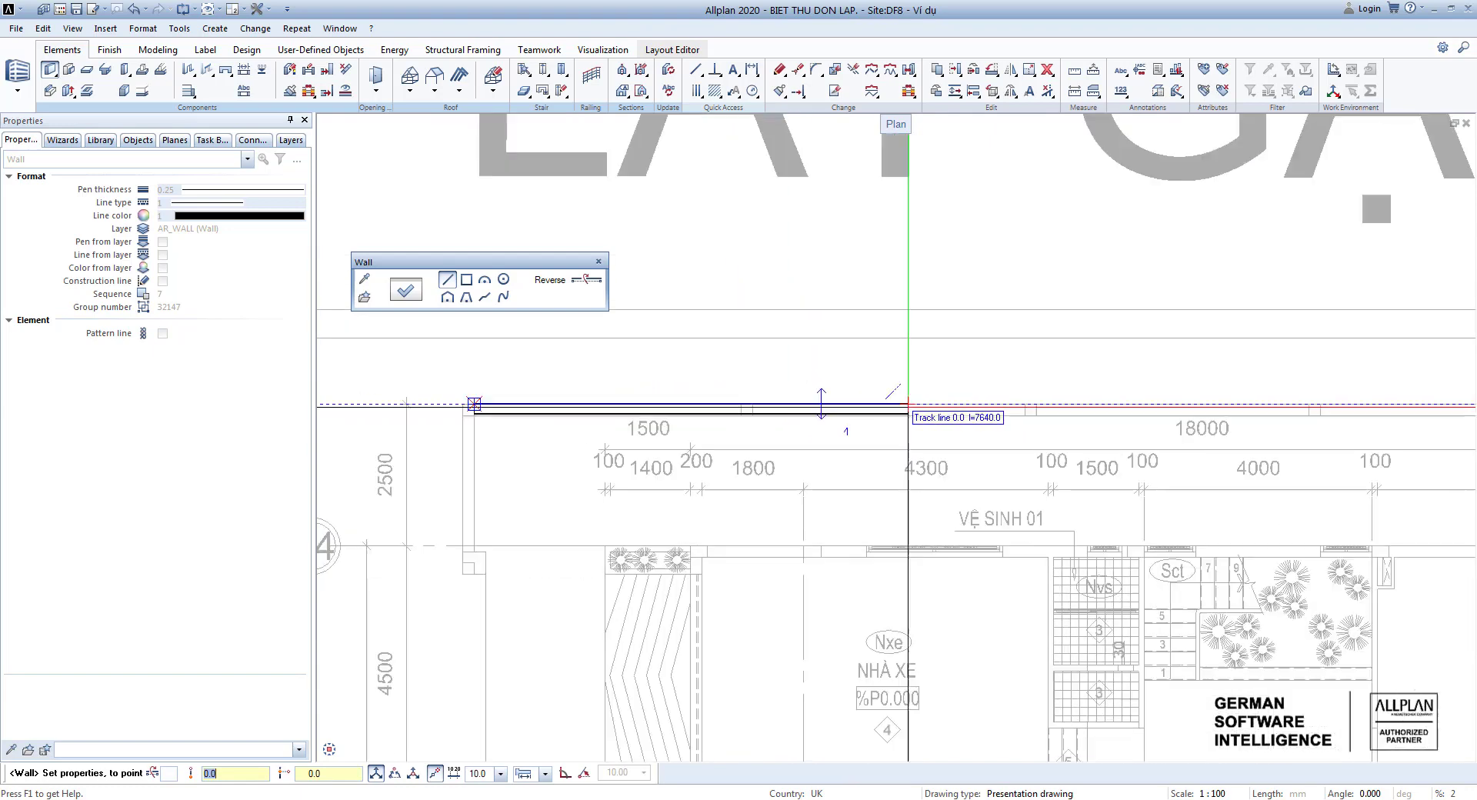
pyautogui.scroll(5, 743, 398)
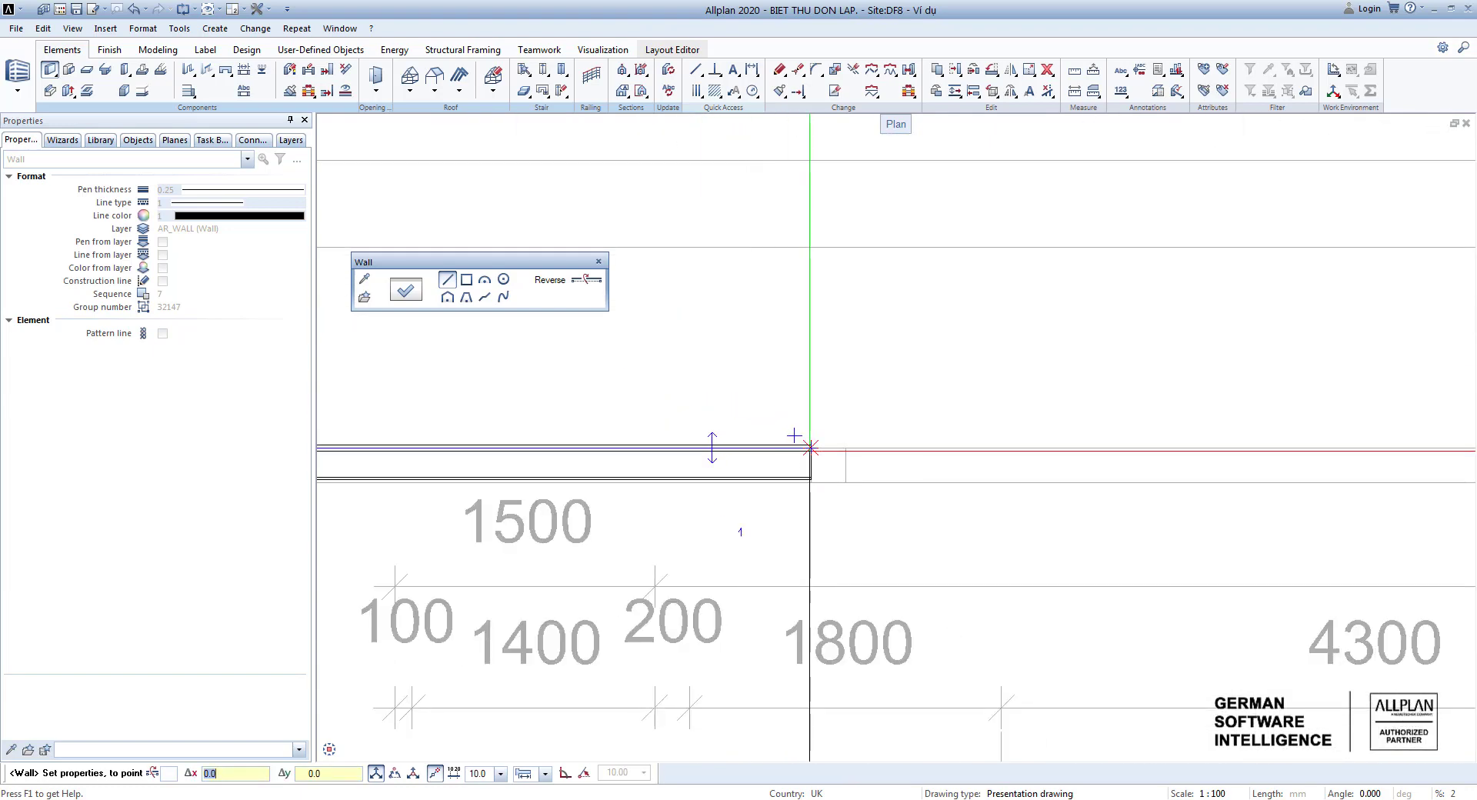
pyautogui.scroll(5, 814, 450)
pyautogui.press('Escape')
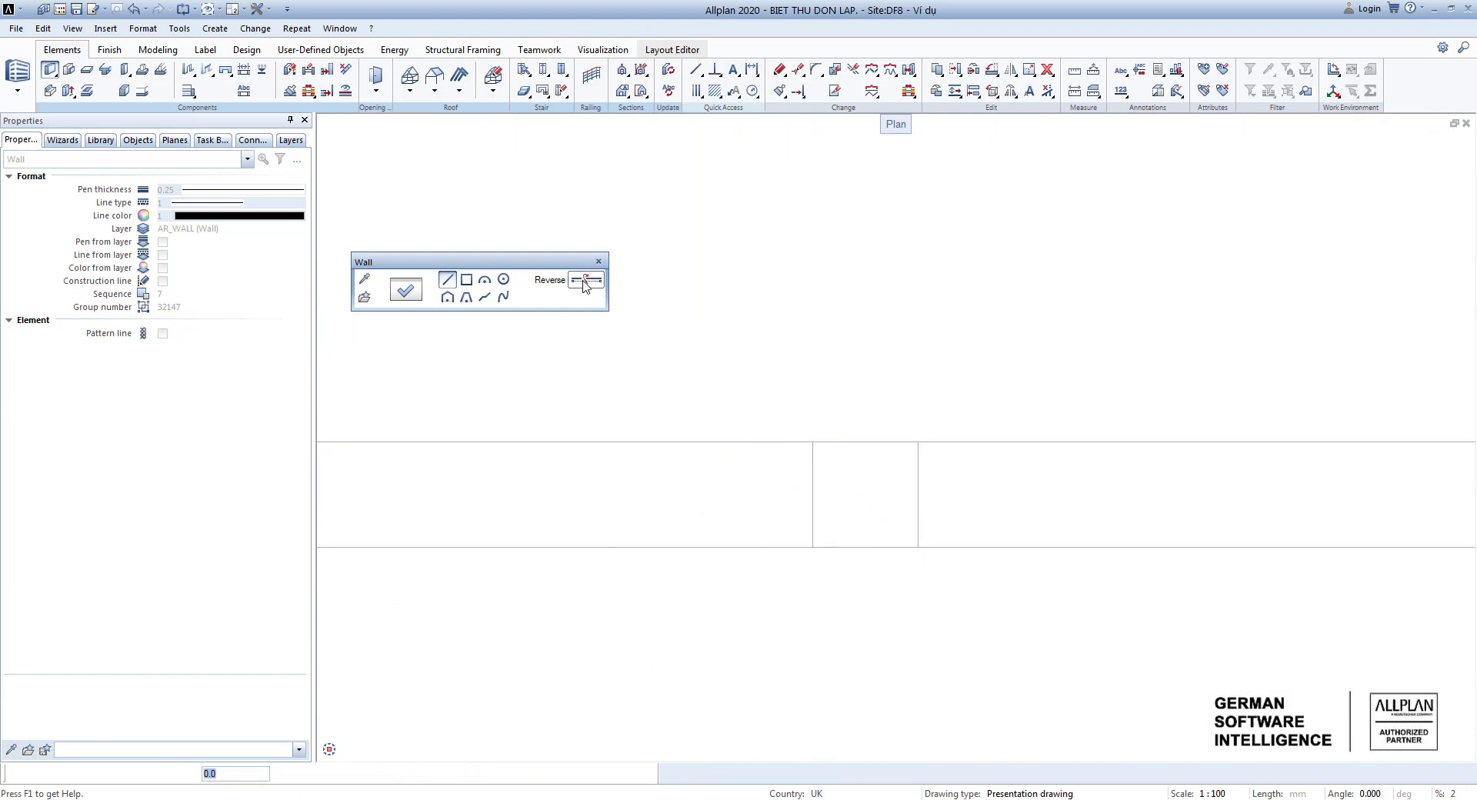
pyautogui.click(416, 297)
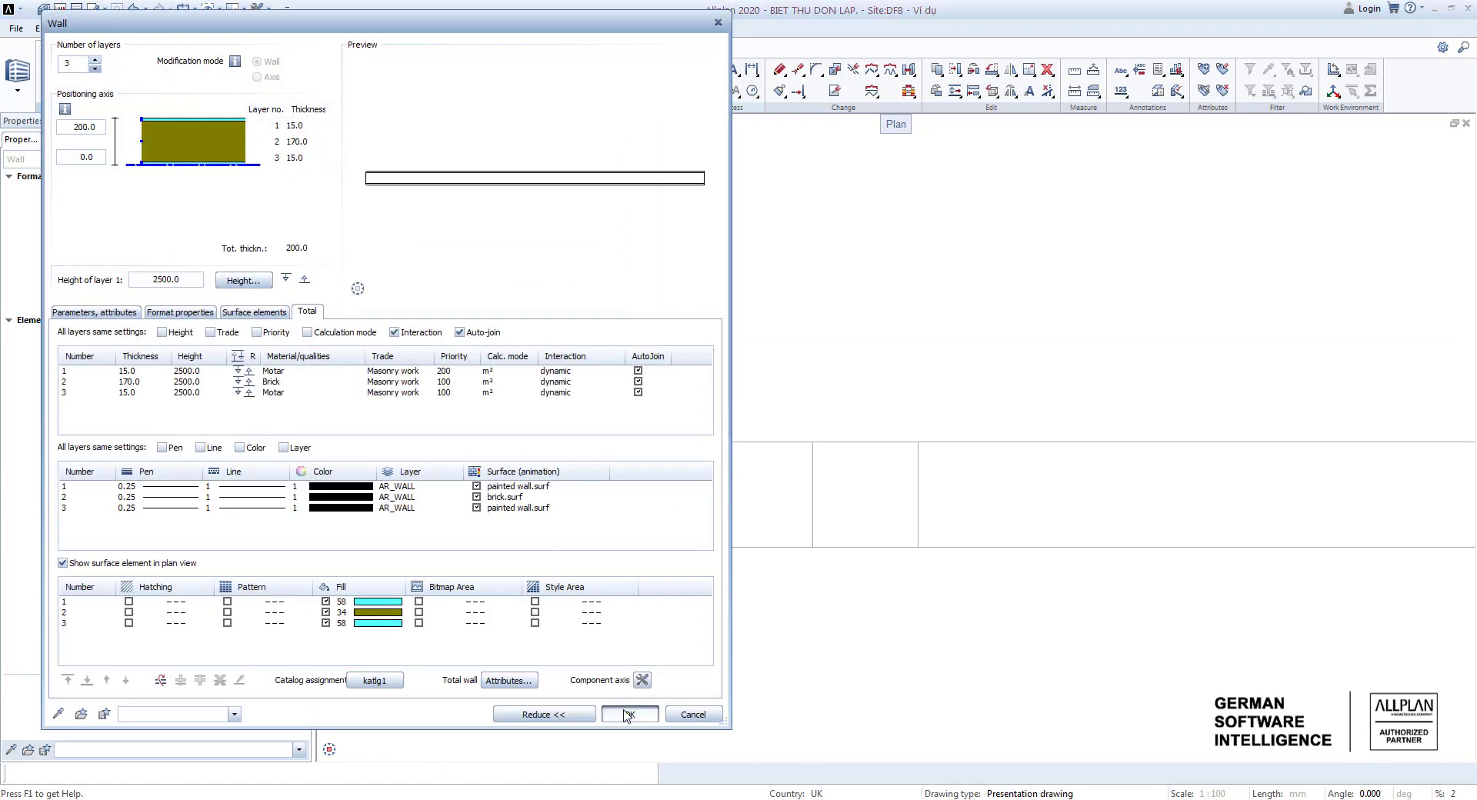
pyautogui.click(628, 714)
# Reverse the wall's offset side so it follows the plan outline, and end the segment at the first pier of the upper perimeter.
pyautogui.scroll(-5, 863, 454)
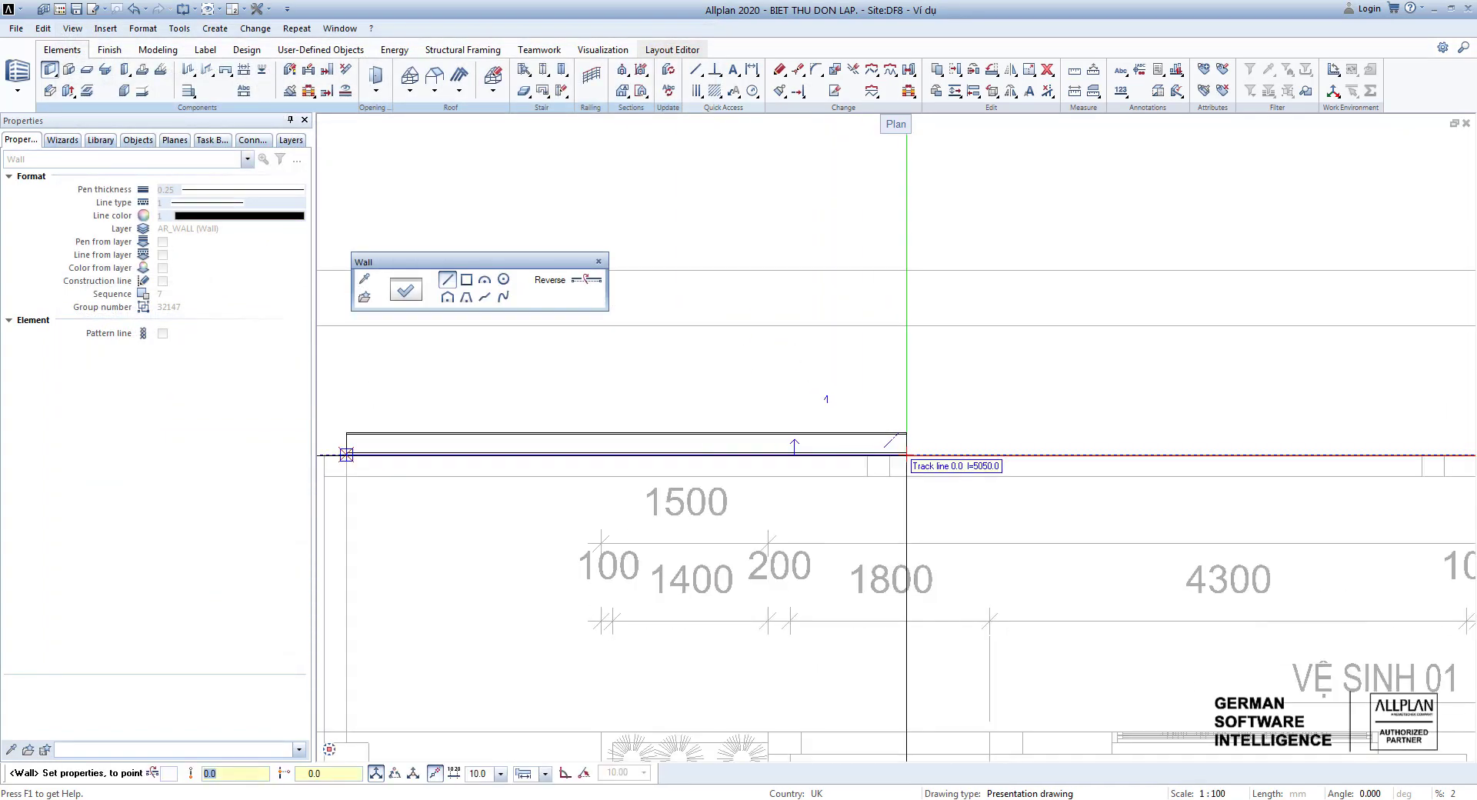
pyautogui.click(586, 280)
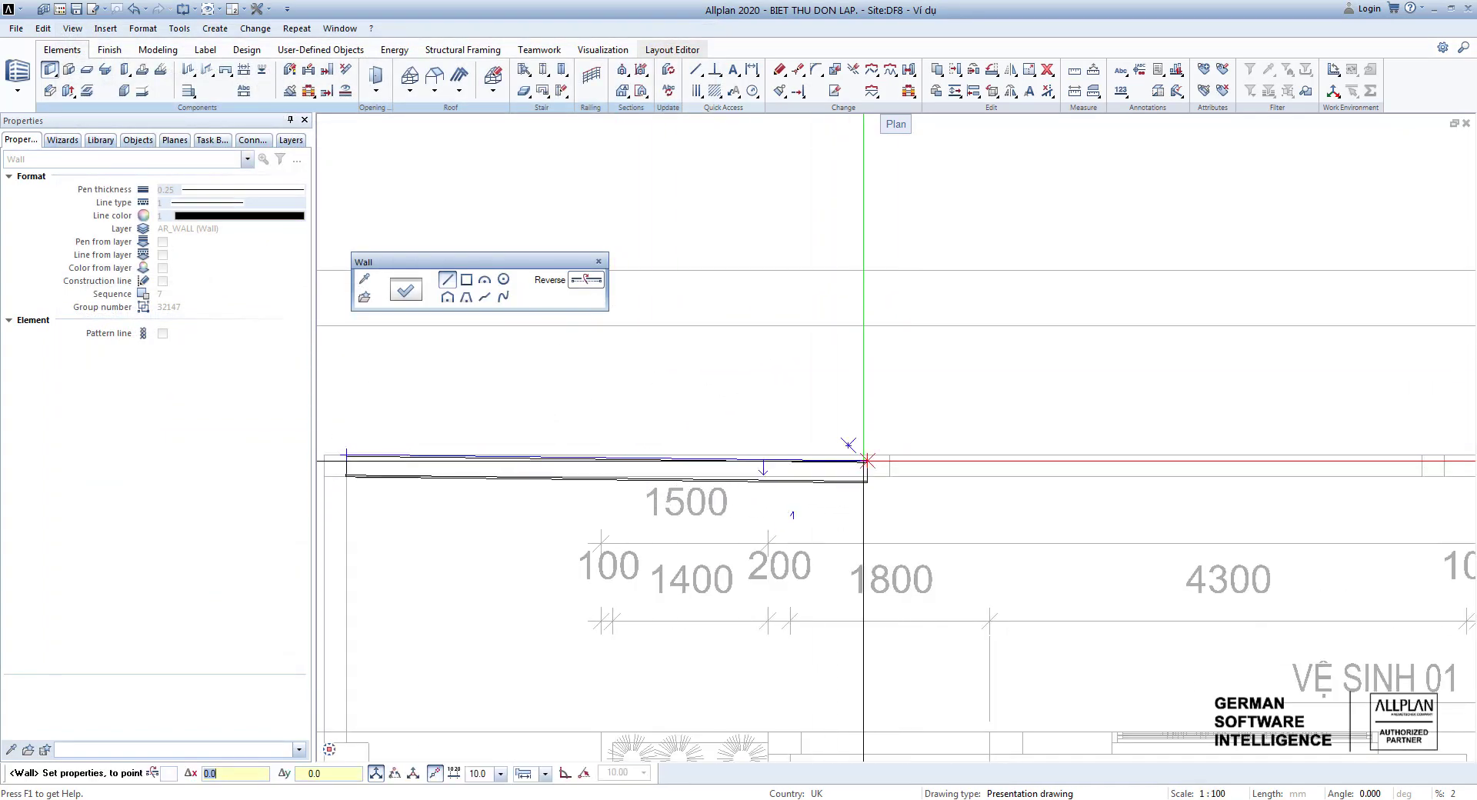
pyautogui.click(866, 460)
# Draw the second brick wall segment along the upper perimeter, from the far side of the first pier to the second pier.
pyautogui.scroll(1, 890, 465)
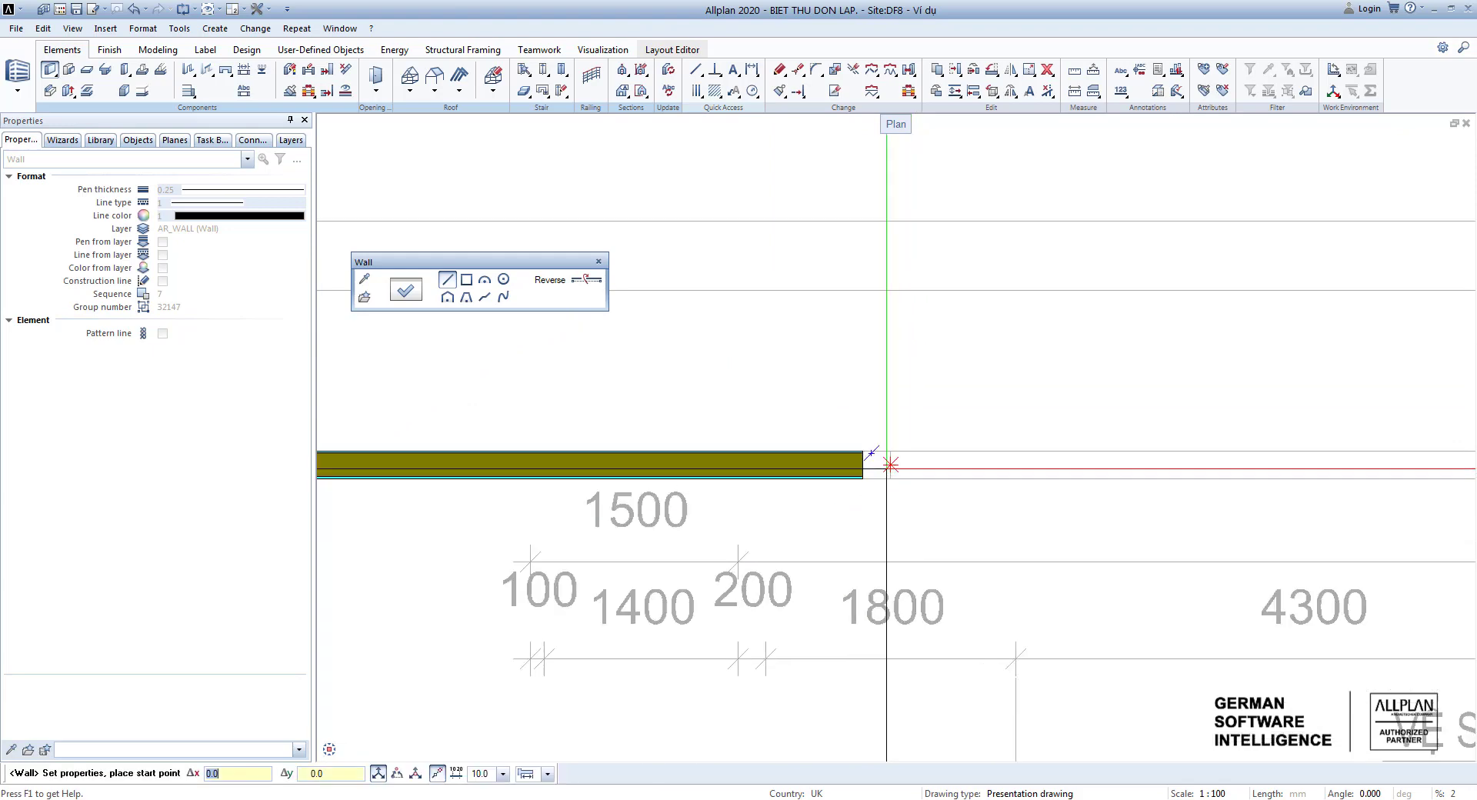
pyautogui.scroll(2, 890, 465)
pyautogui.click(828, 435)
pyautogui.scroll(-4, 823, 429)
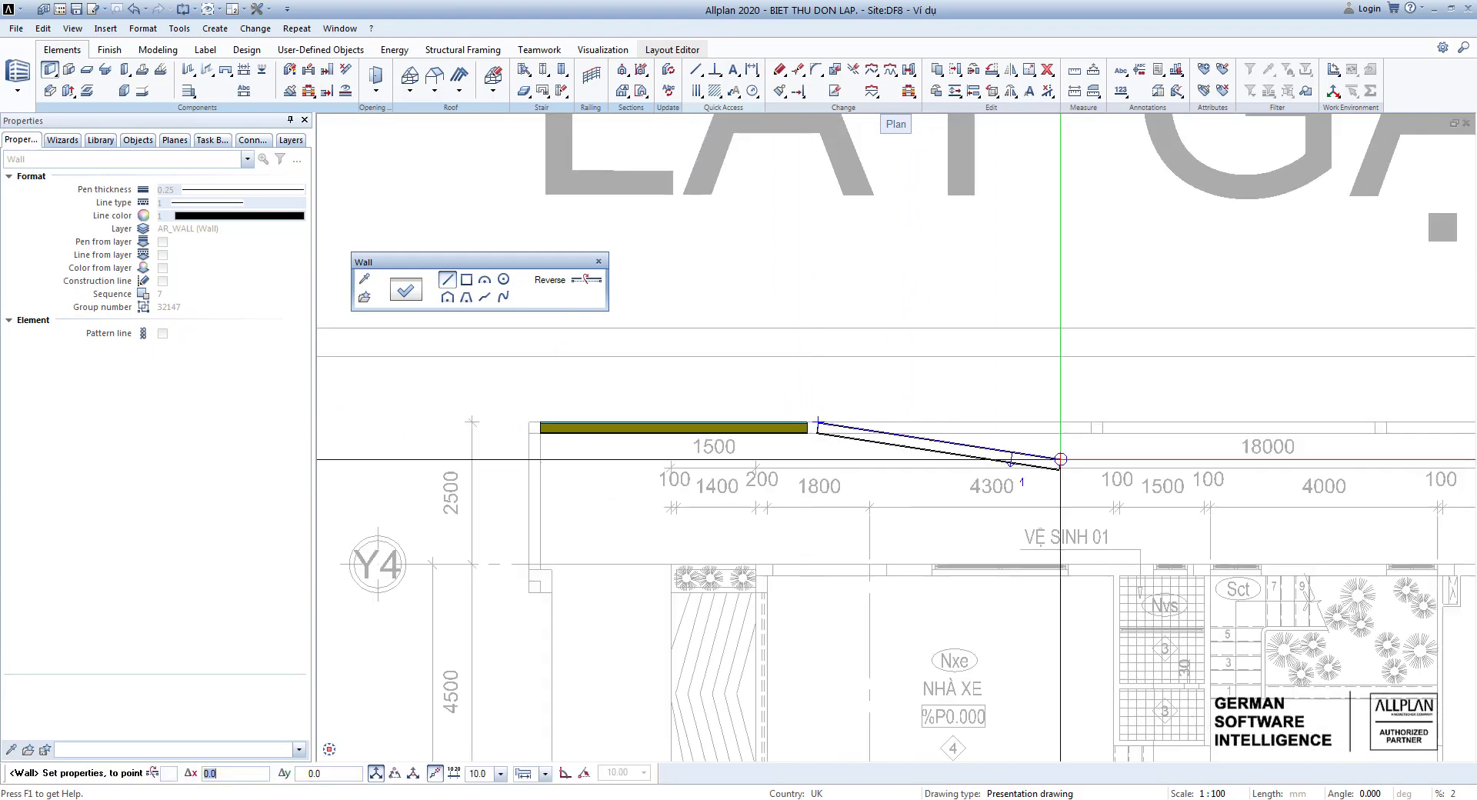
pyautogui.scroll(2, 1086, 425)
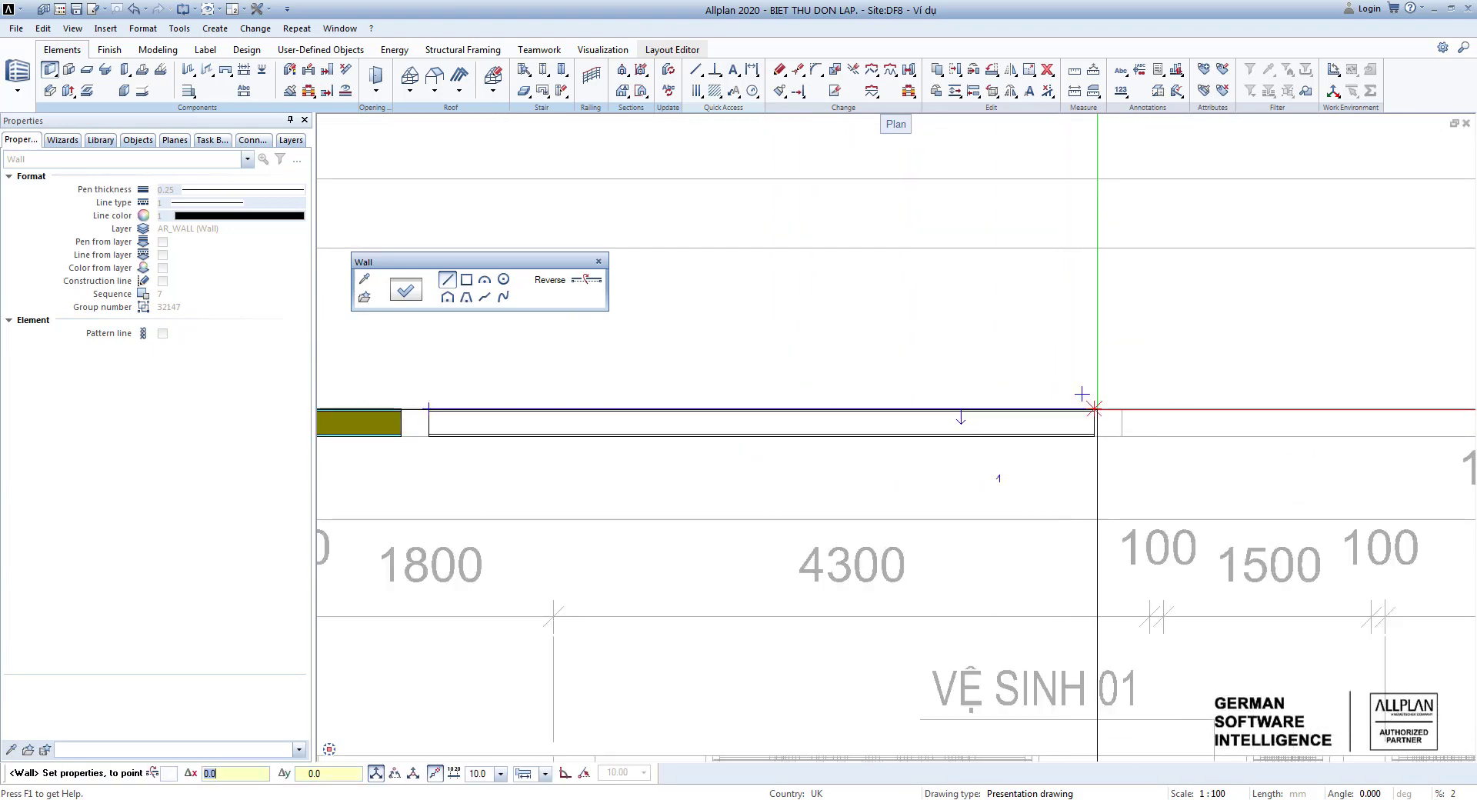
pyautogui.click(1094, 407)
pyautogui.scroll(-3, 1000, 402)
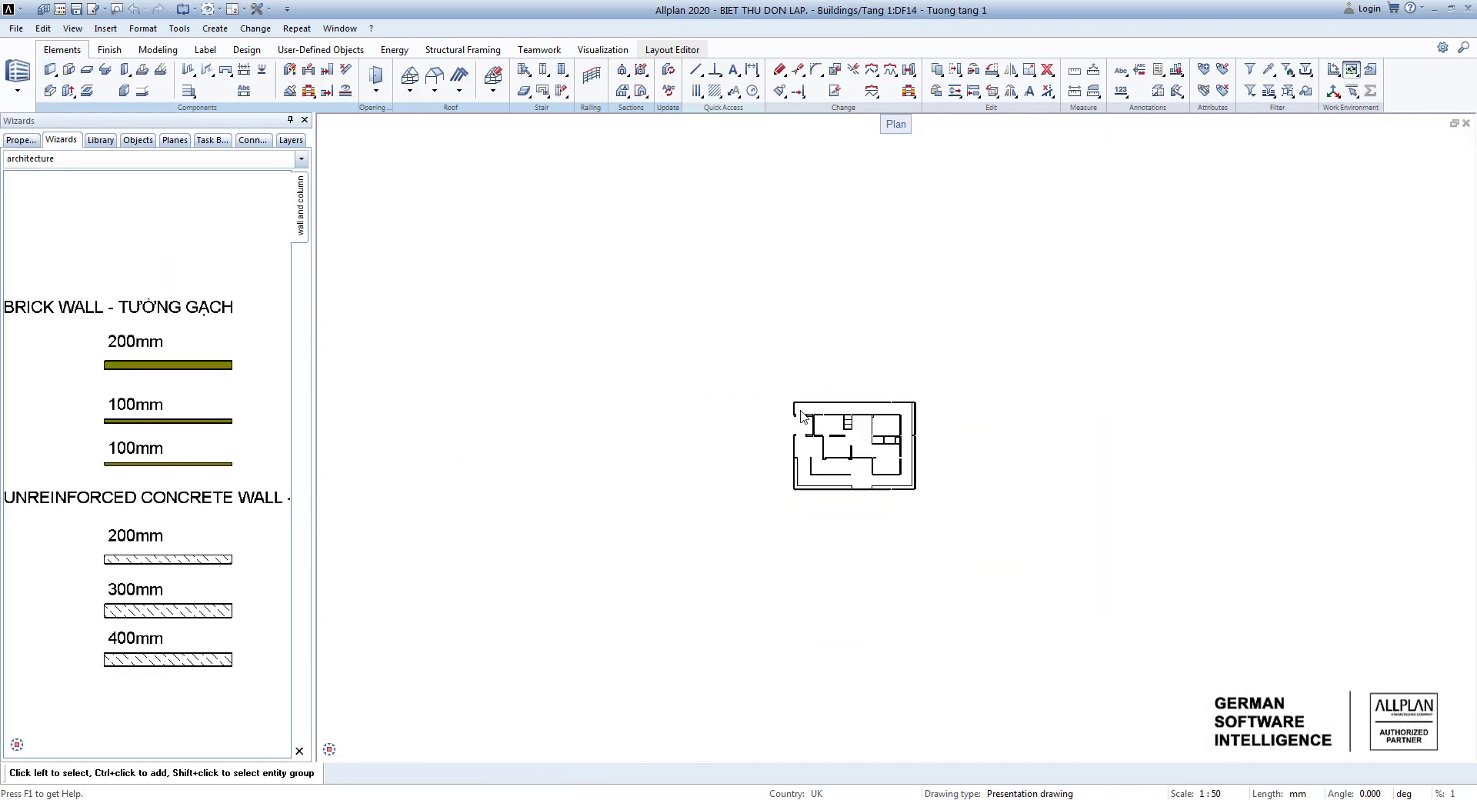
# Show the Tuong tang 1 walls in a perspective view beside the plan, and examine the modelled layout.
pyautogui.scroll(2, 833, 449)
pyautogui.press('F4')
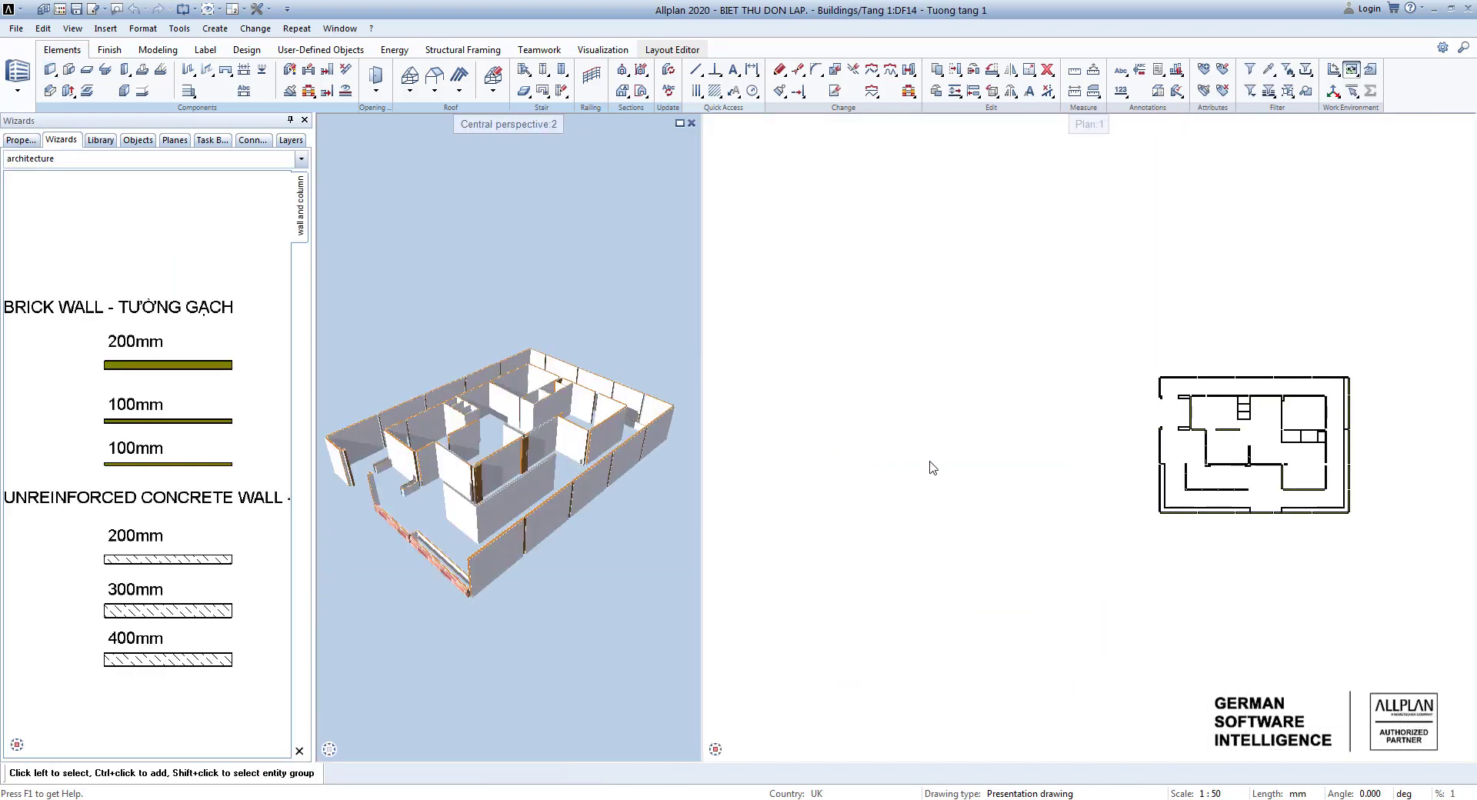
pyautogui.moveTo(1185, 477); pyautogui.dragTo(1050, 500, button='middle')
pyautogui.scroll(2, 995, 416)
pyautogui.scroll(2, 994, 416)
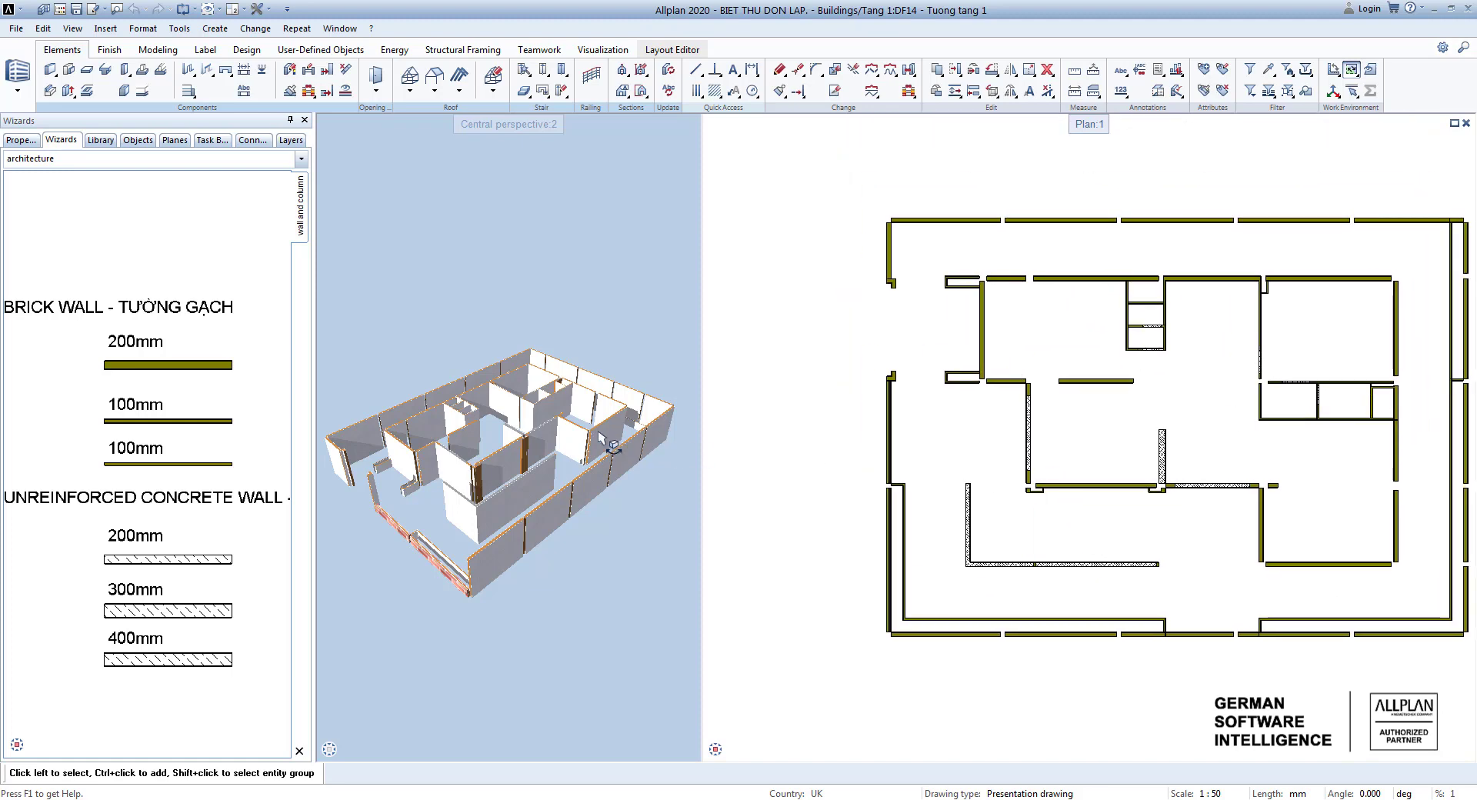
pyautogui.scroll(-2, 967, 423)
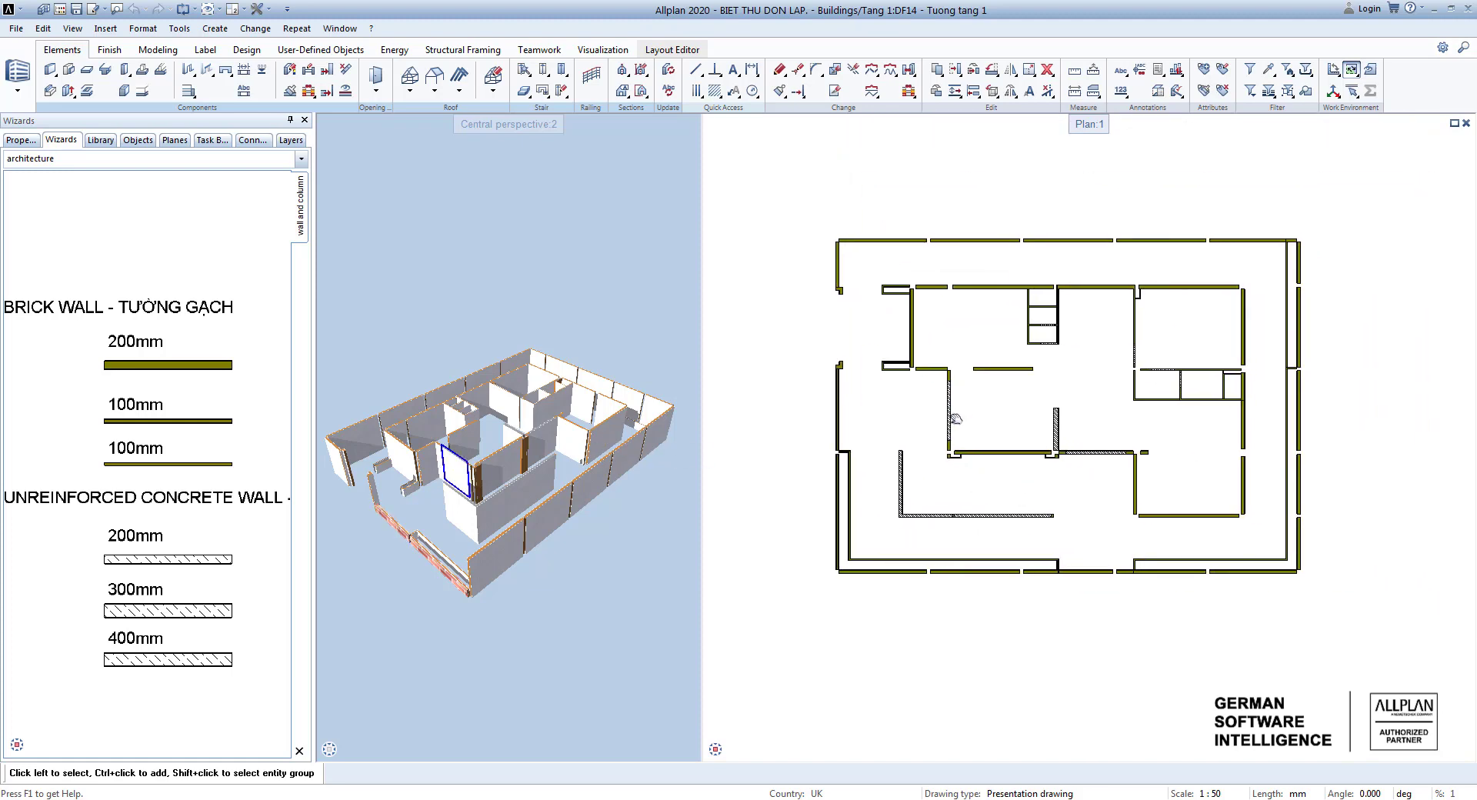